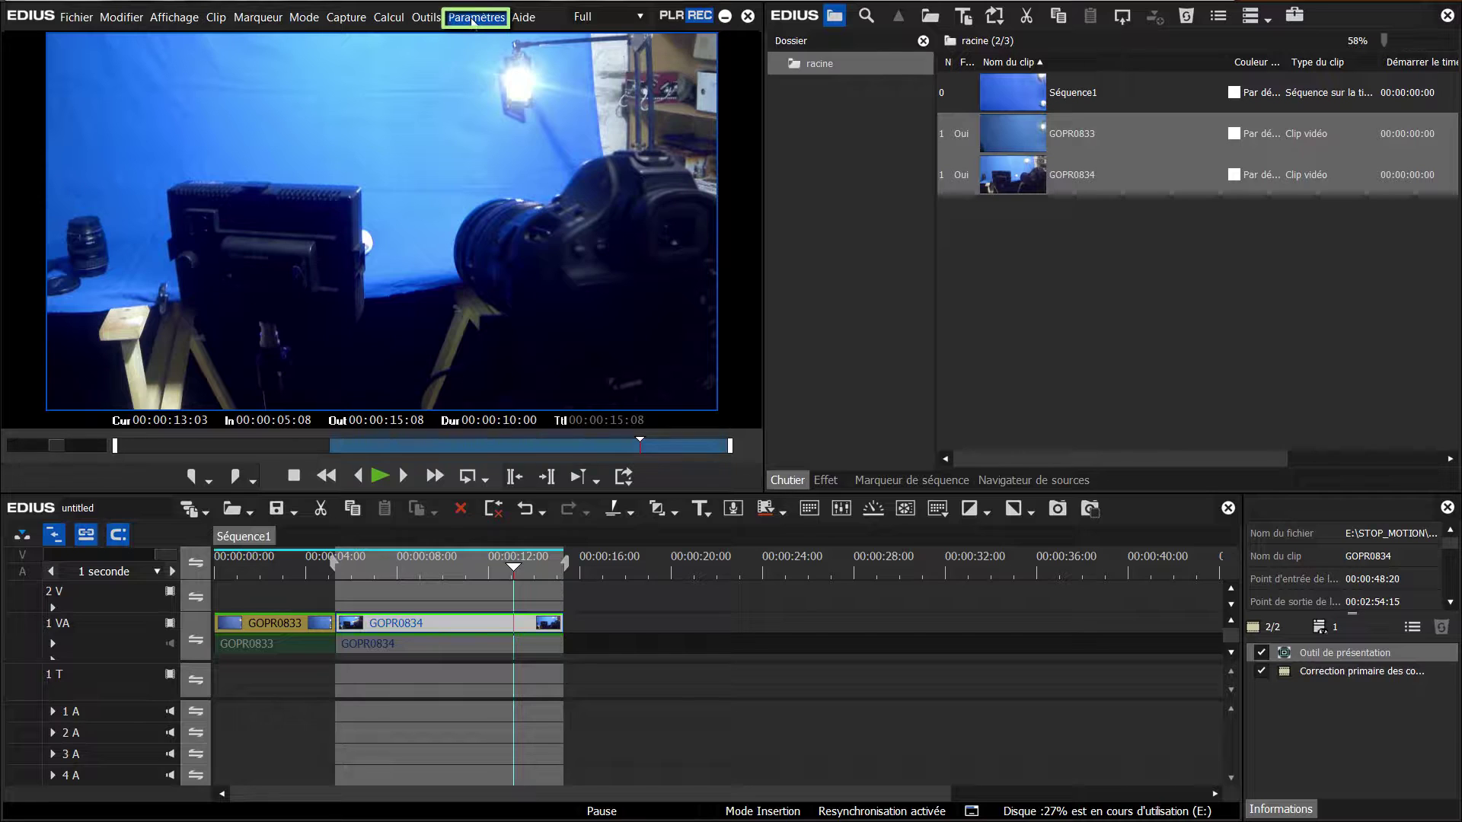
Step: Set the overlay update frequency to Image in the user settings
left_click(474, 18)
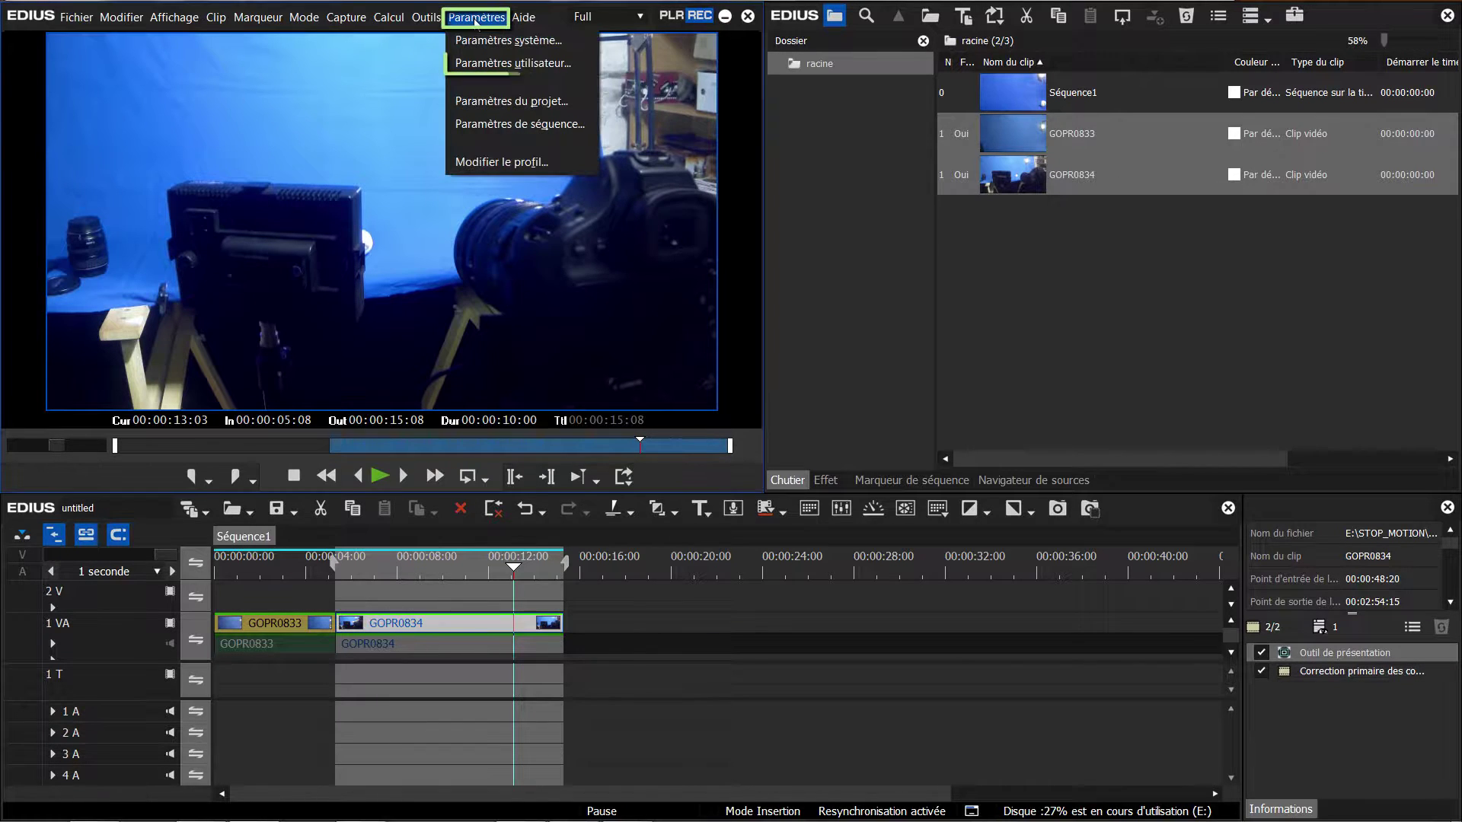
left_click(493, 66)
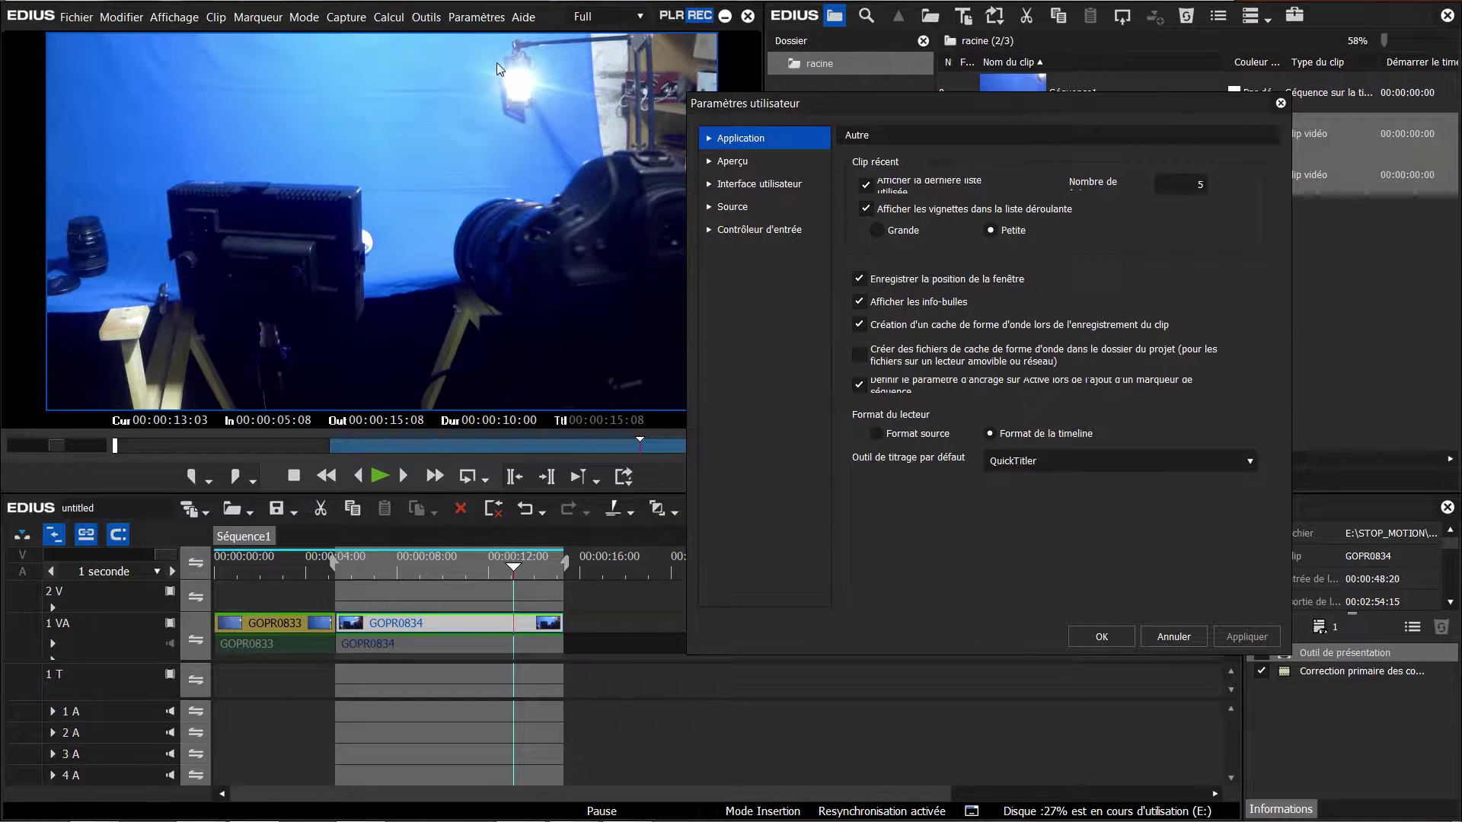
left_click(711, 162)
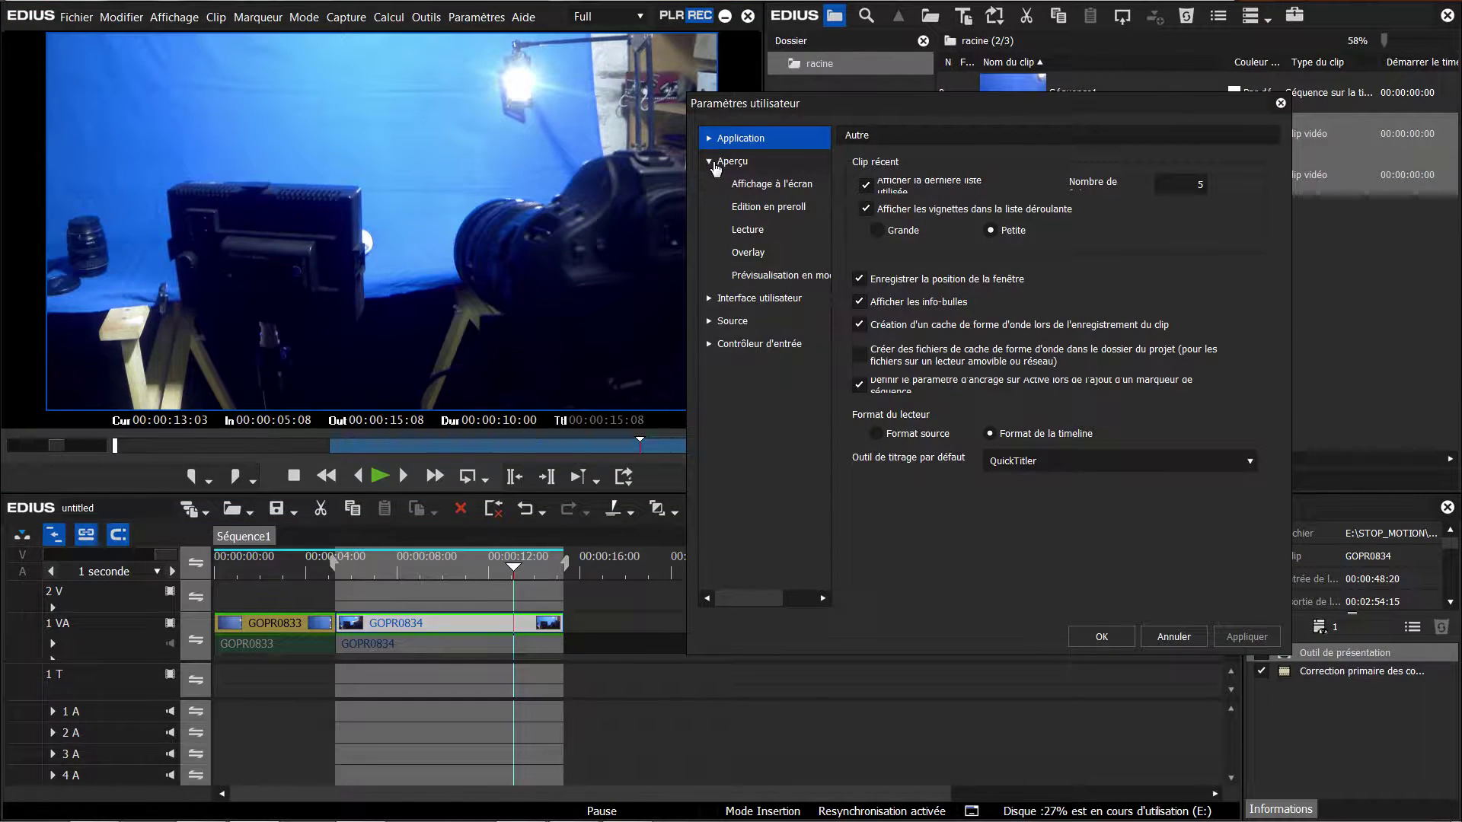
left_click(750, 258)
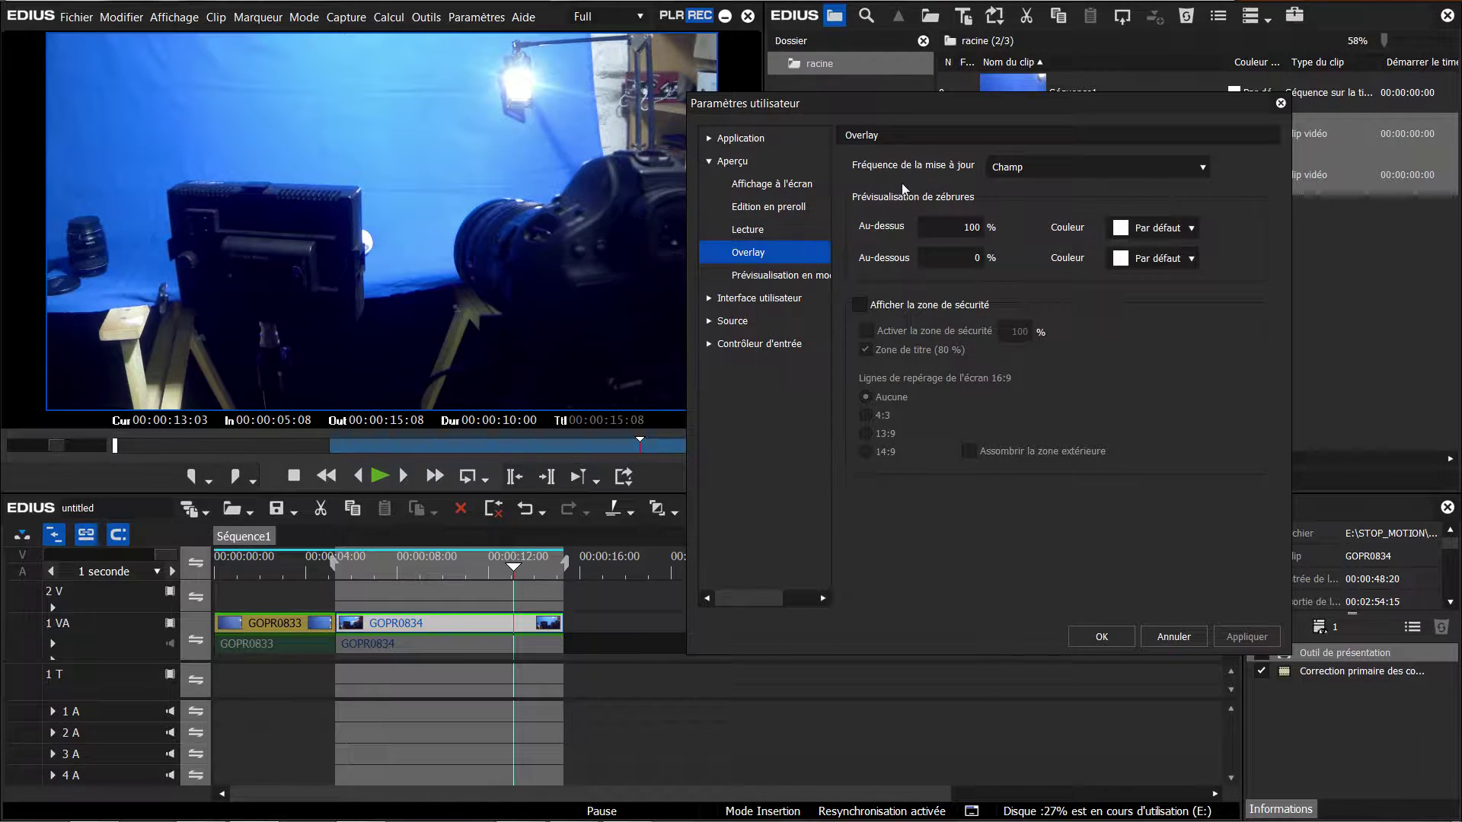
left_click(1034, 170)
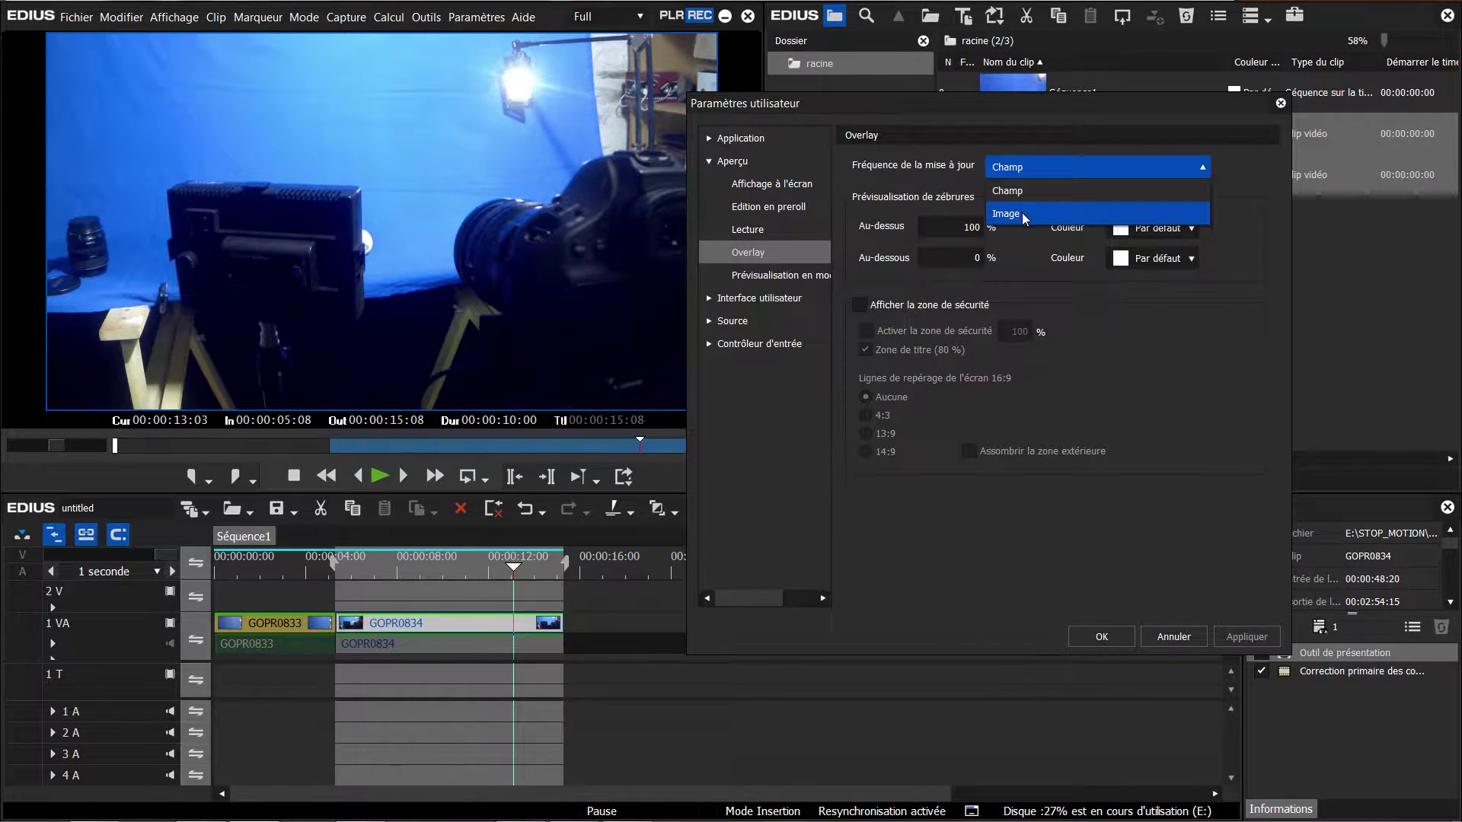
left_click(1026, 214)
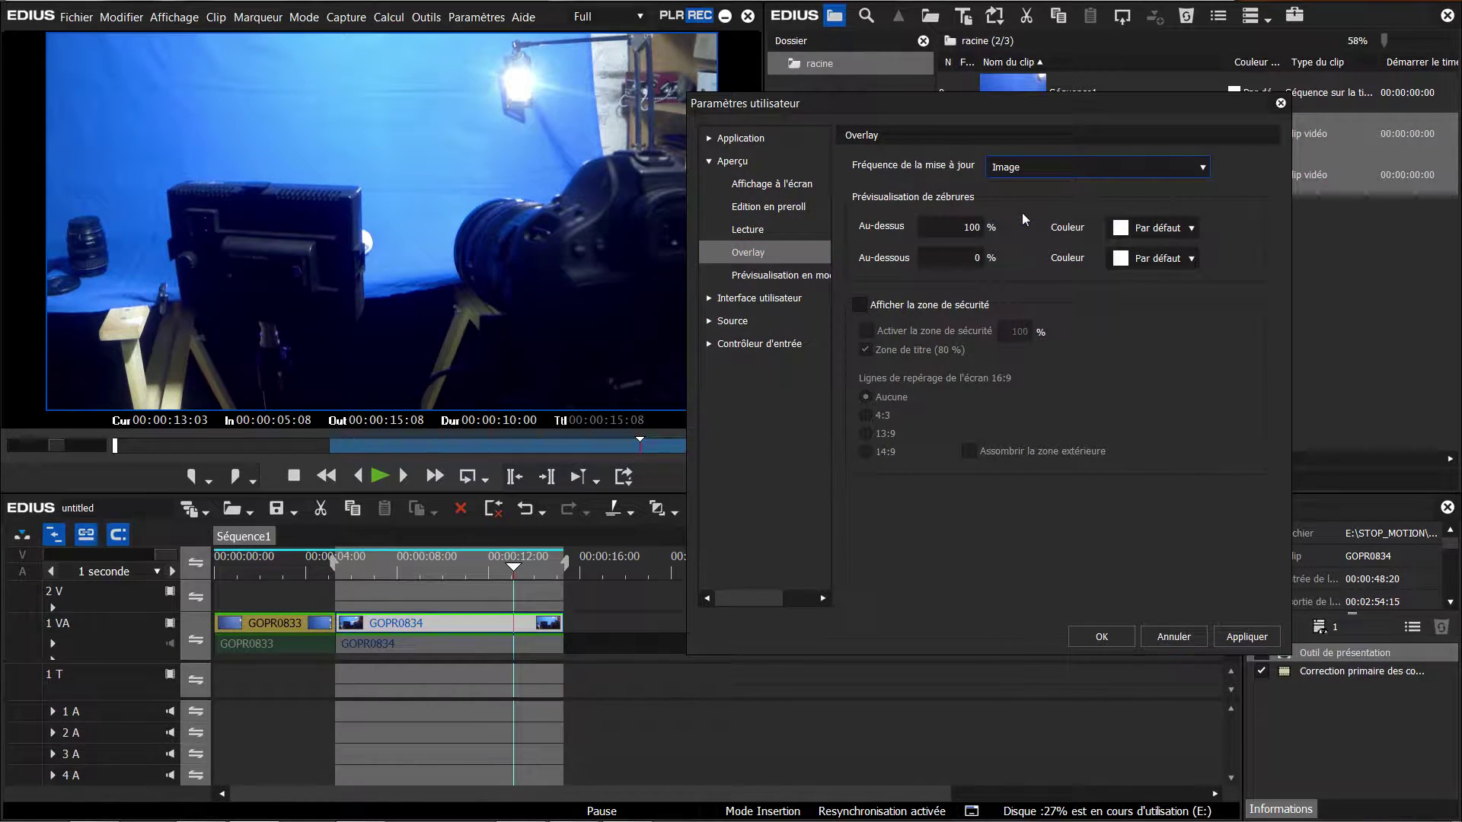
Step: Set the default still-image duration value to 1 in the source settings and apply the user settings
left_click(710, 320)
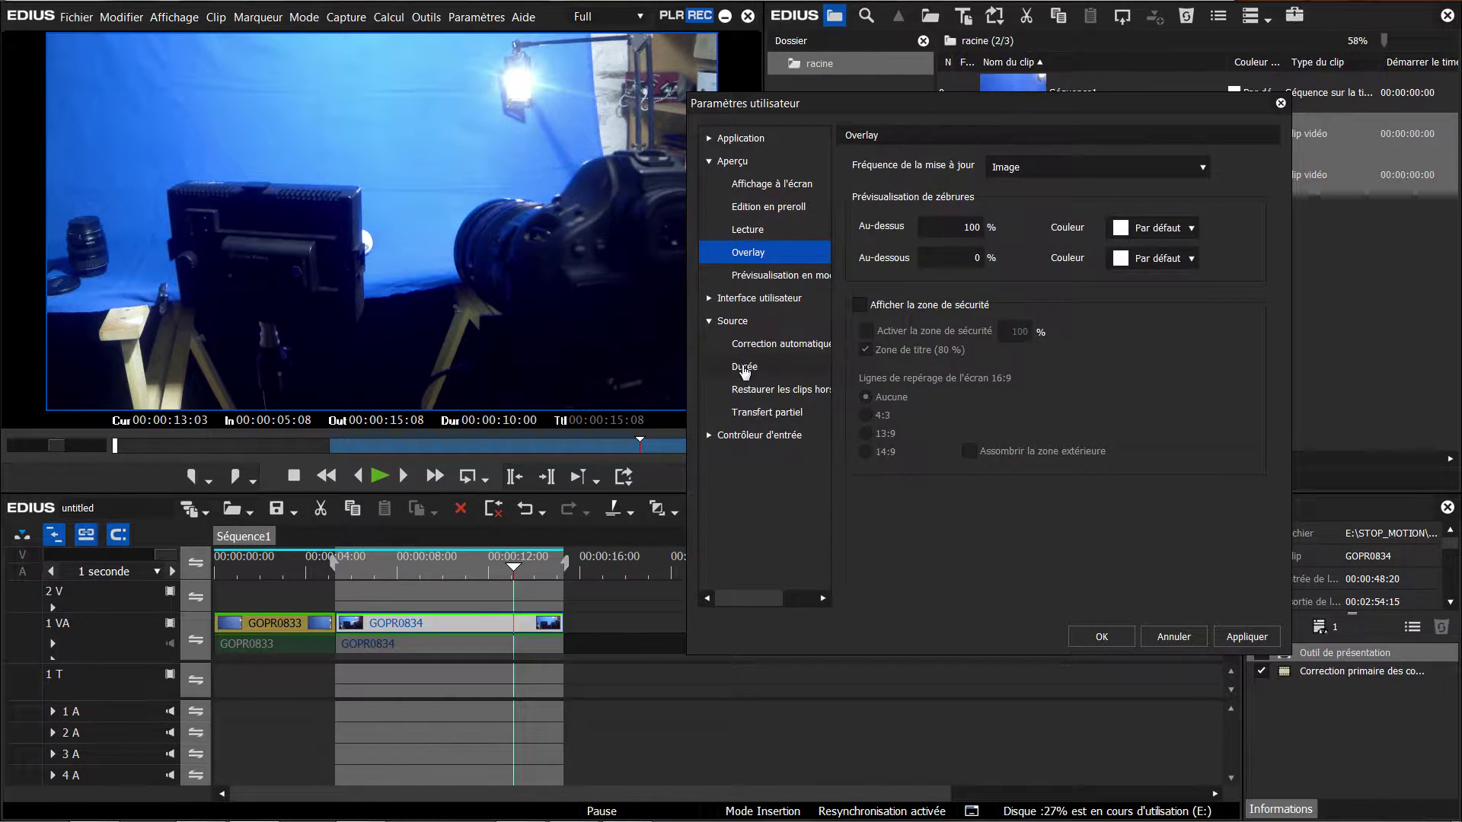
left_click(744, 368)
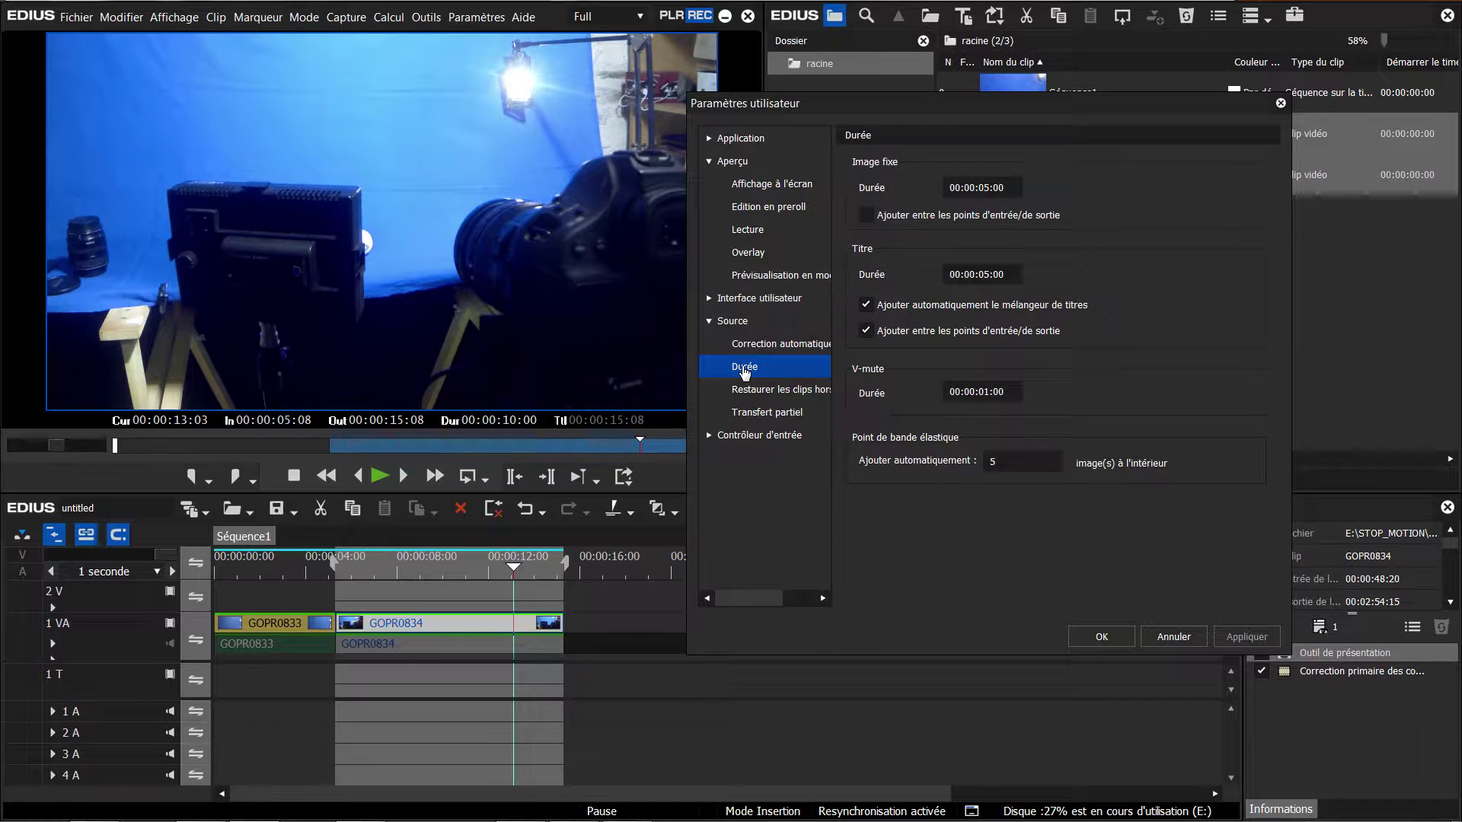
left_click(990, 189)
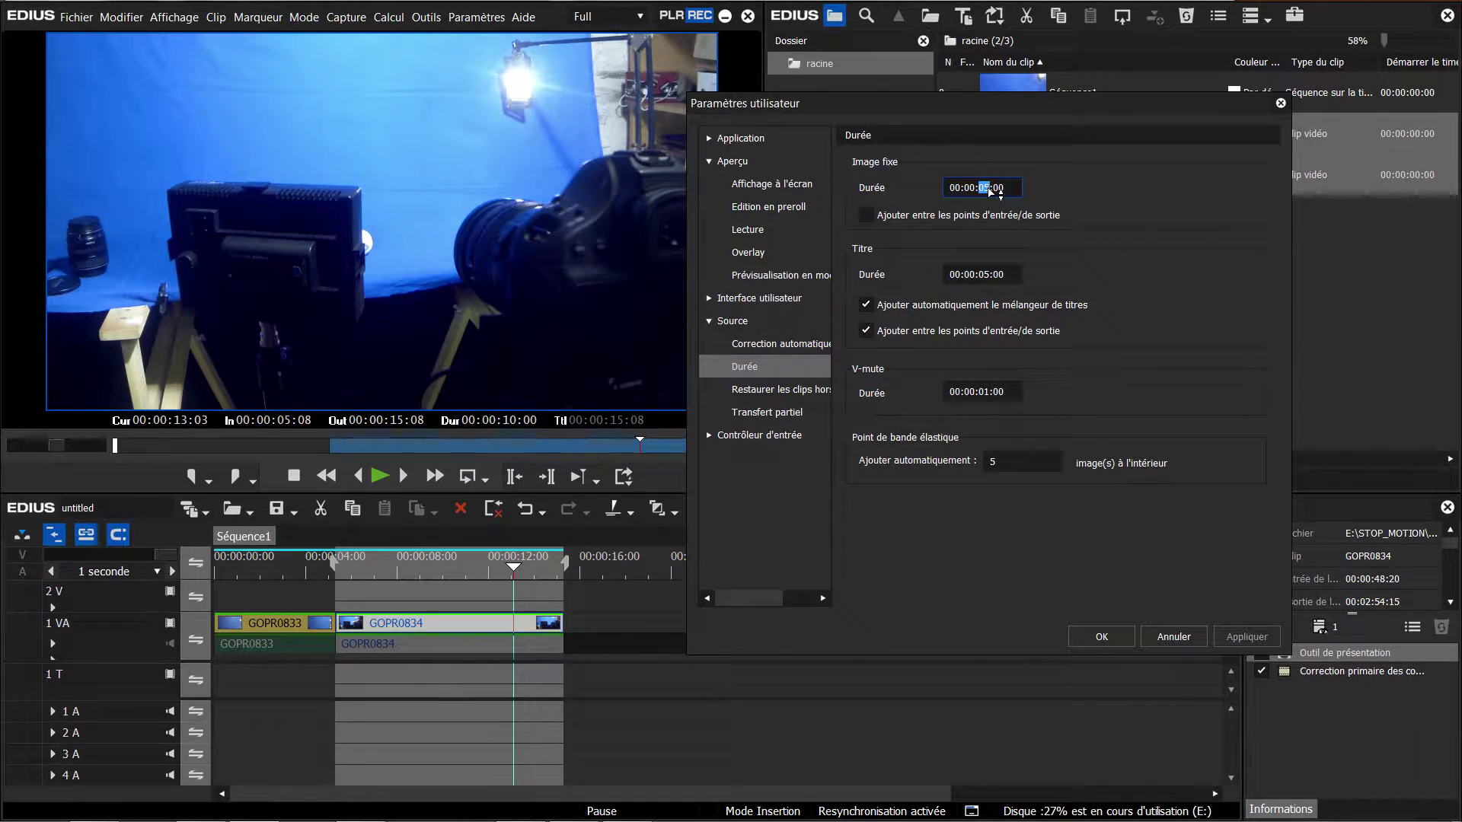
type("1")
key("Return")
left_click(1242, 637)
left_click(1119, 640)
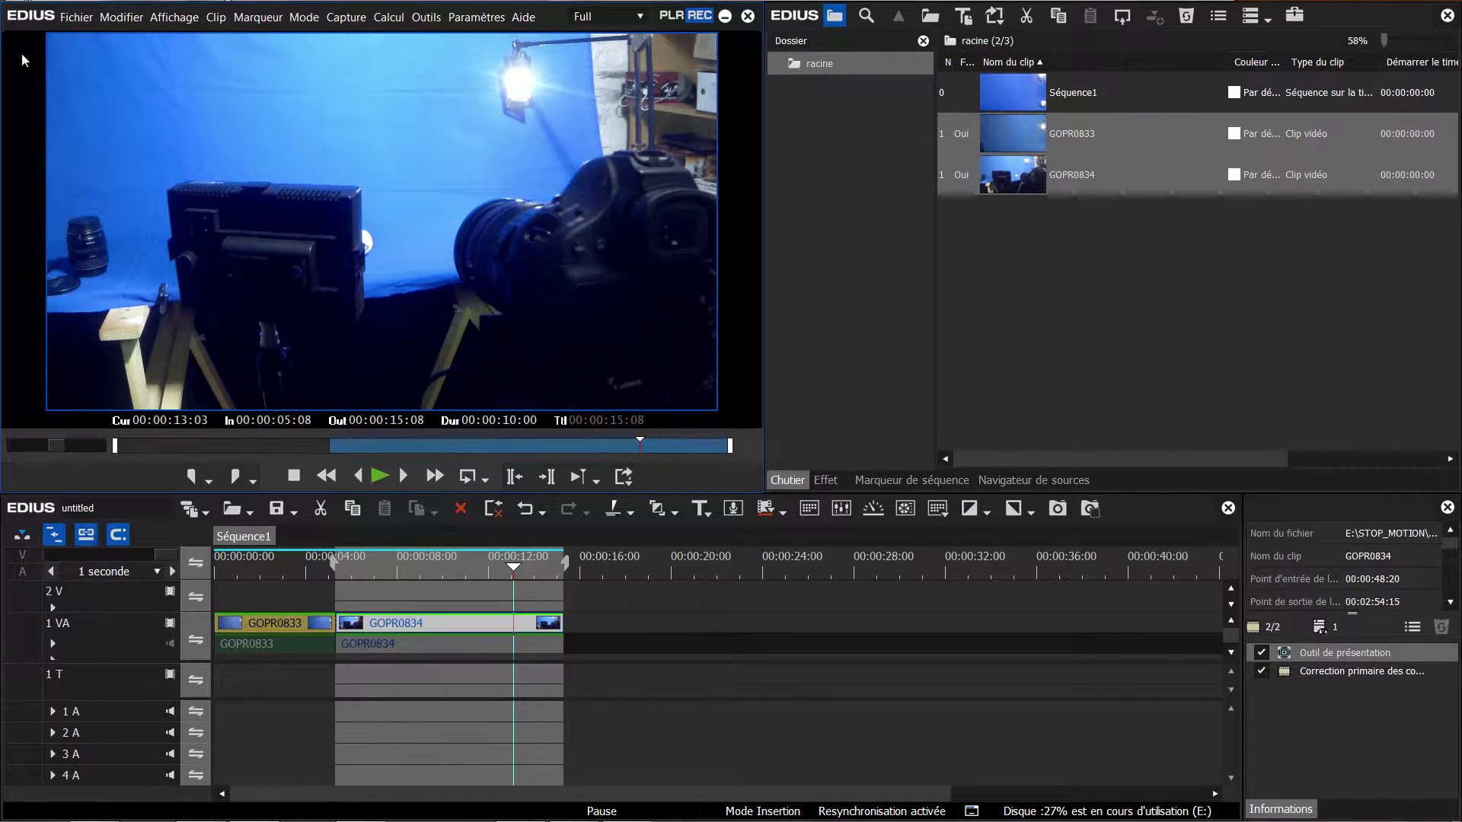
Step: Start a new project, saving the current one, and name the new project stop_motion
left_click(77, 17)
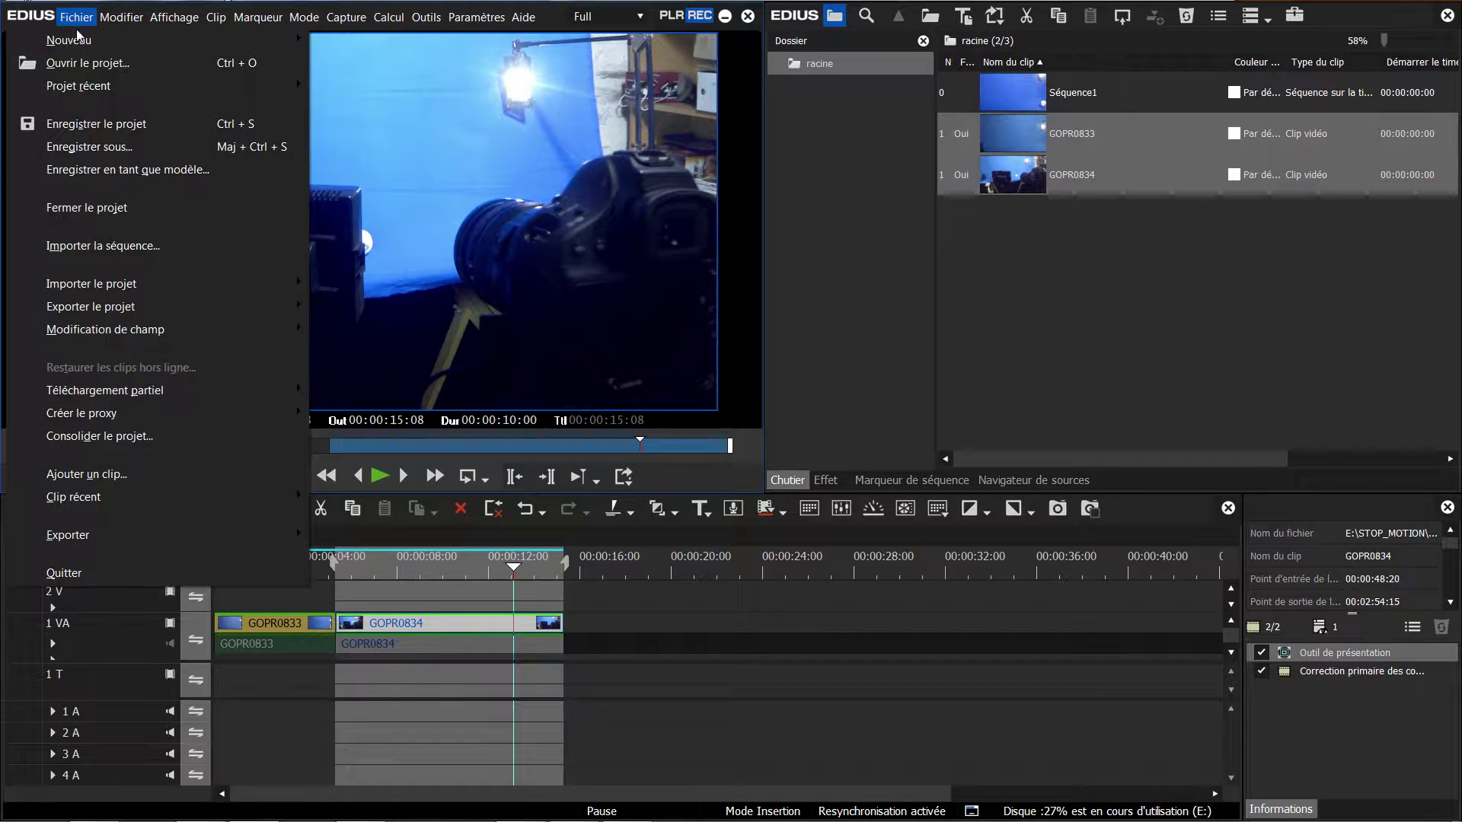
mouse_move(80, 40)
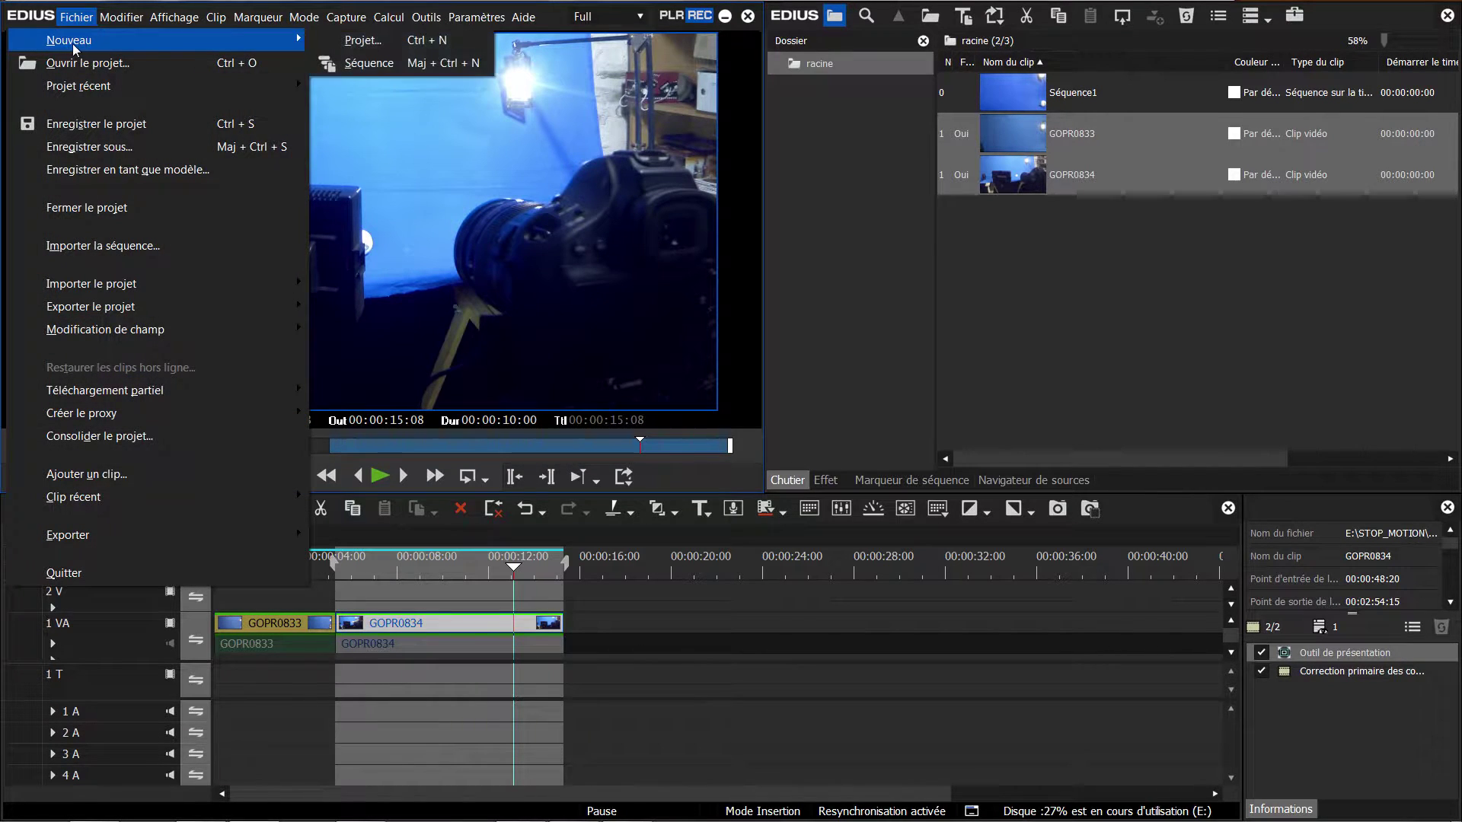
left_click(349, 47)
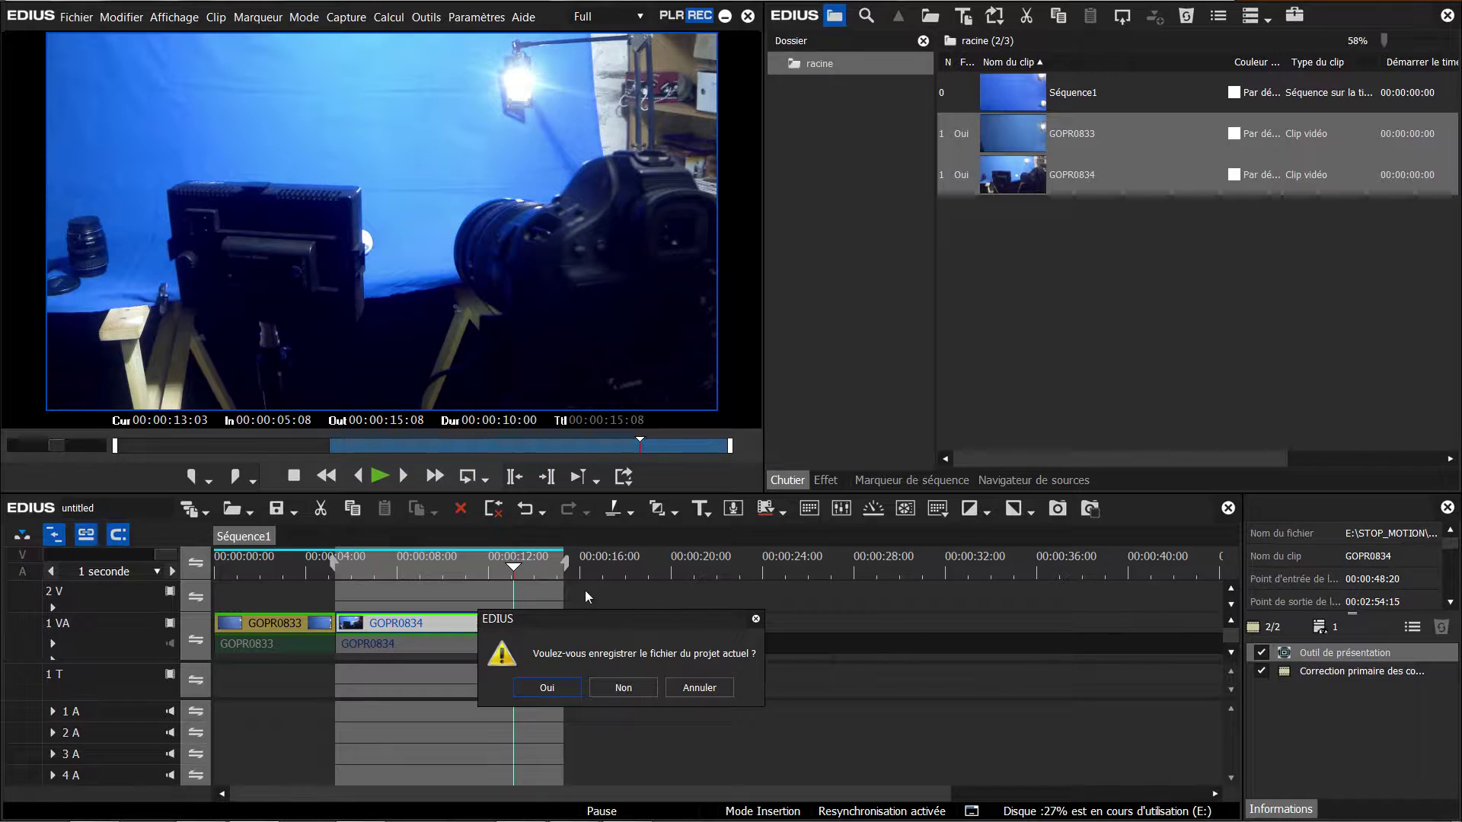
left_click(546, 687)
left_click_drag(467, 123, 380, 116)
type("stop_motion")
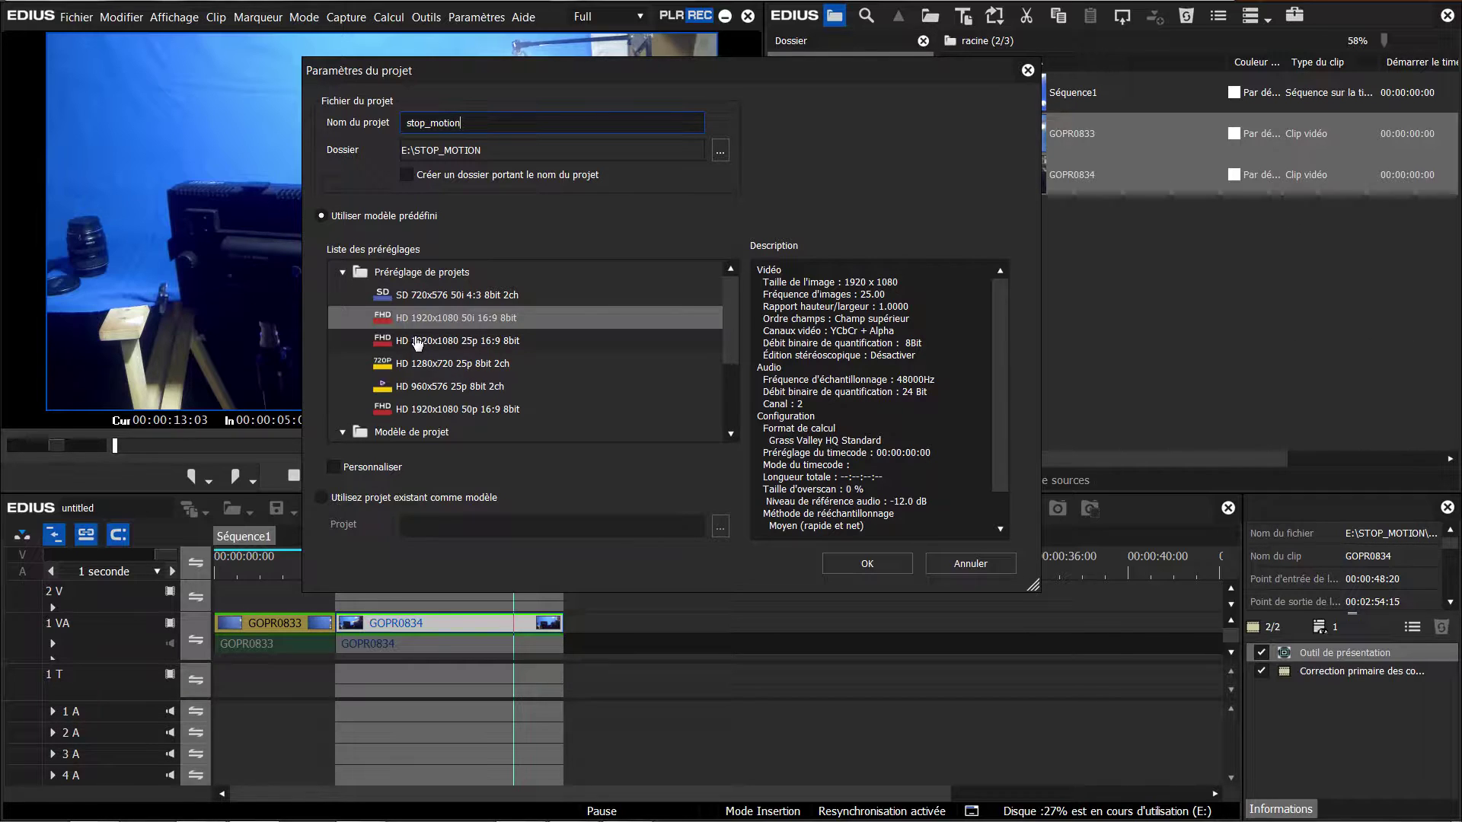
Step: Create the project from the HD 1920x1080 25p 16:9 8bit preset, customised to a frame rate of 15.00
left_click(440, 346)
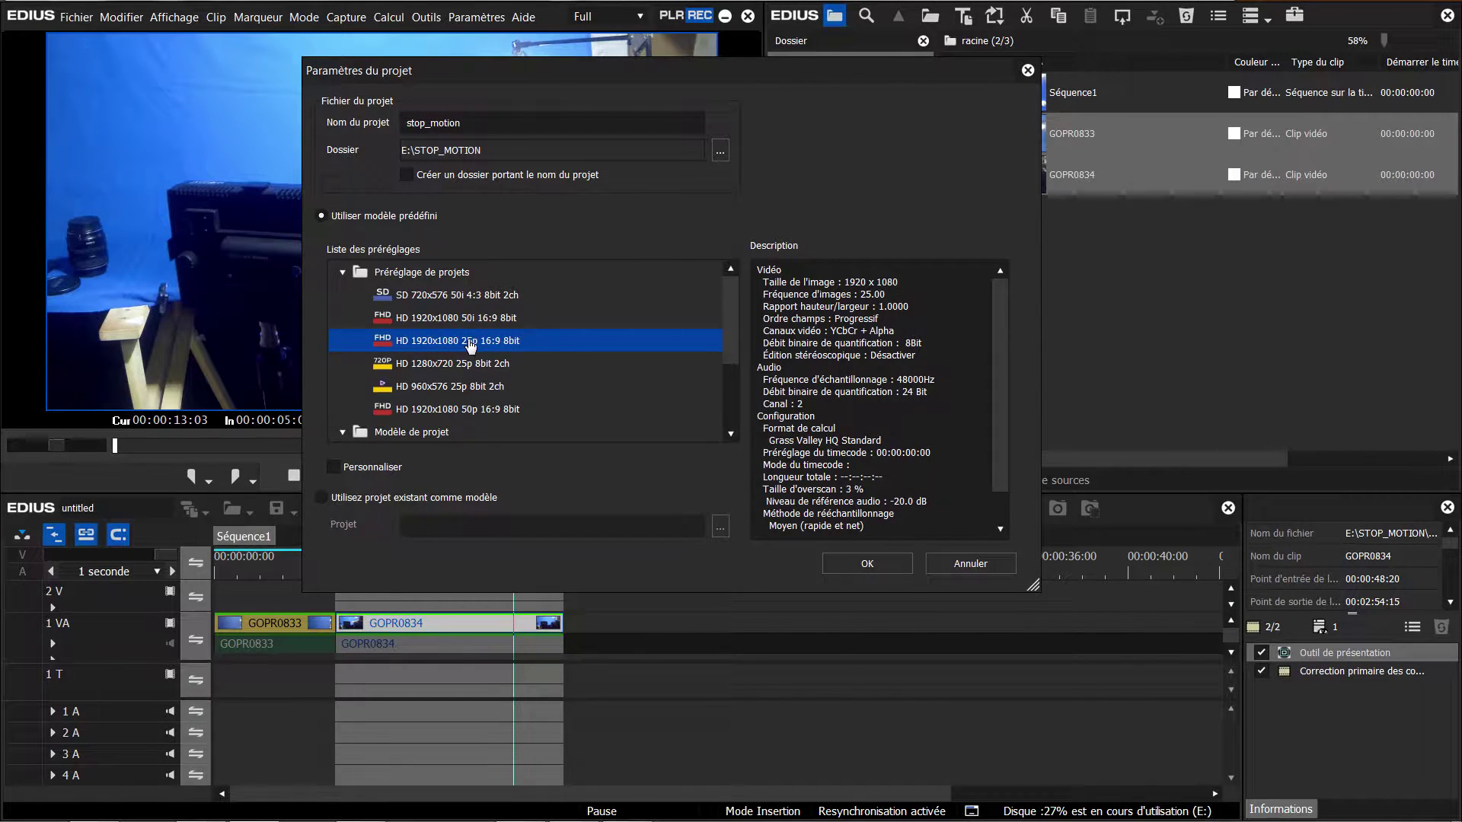
left_click(335, 472)
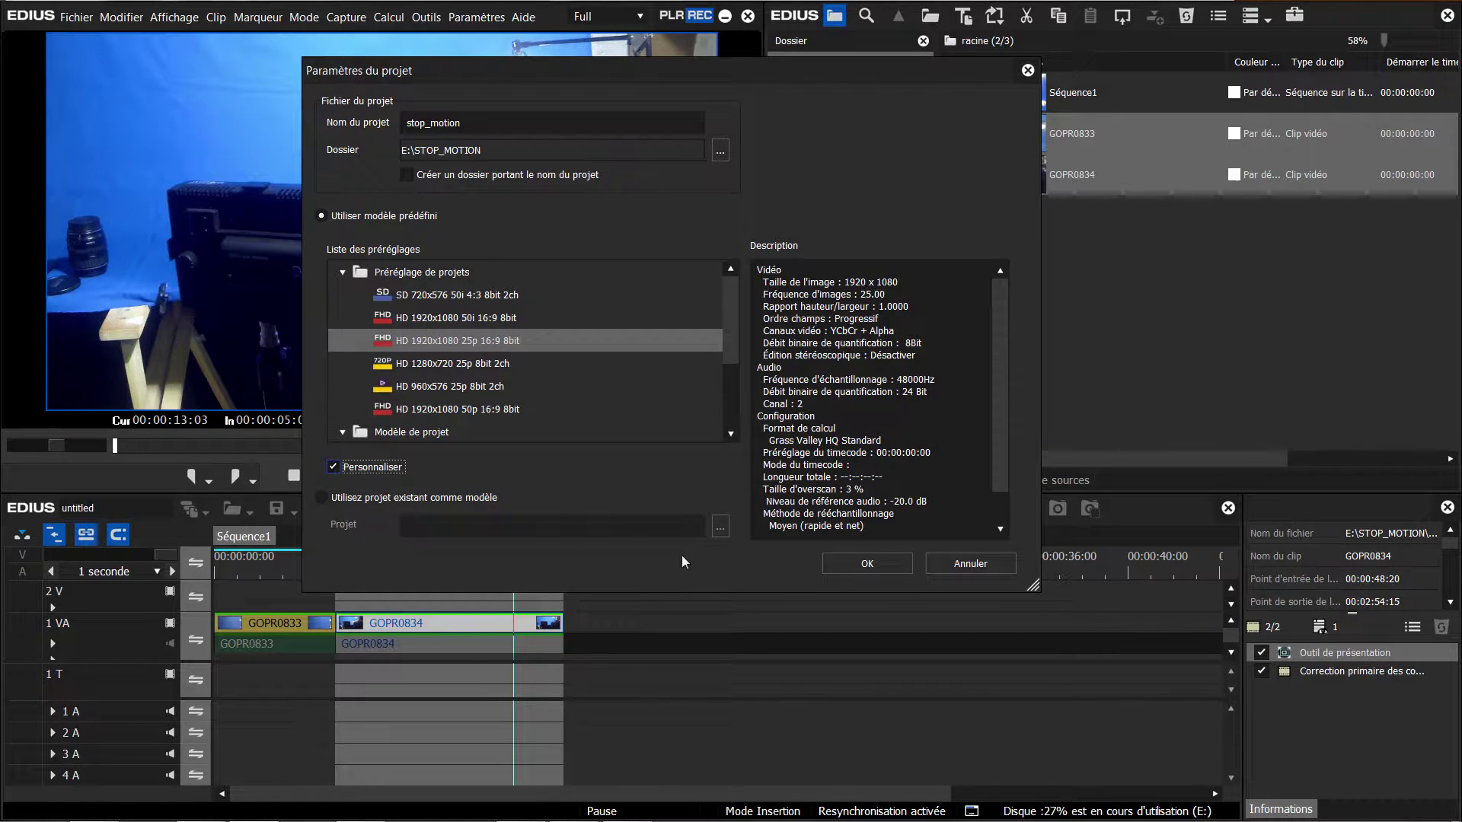
left_click(852, 565)
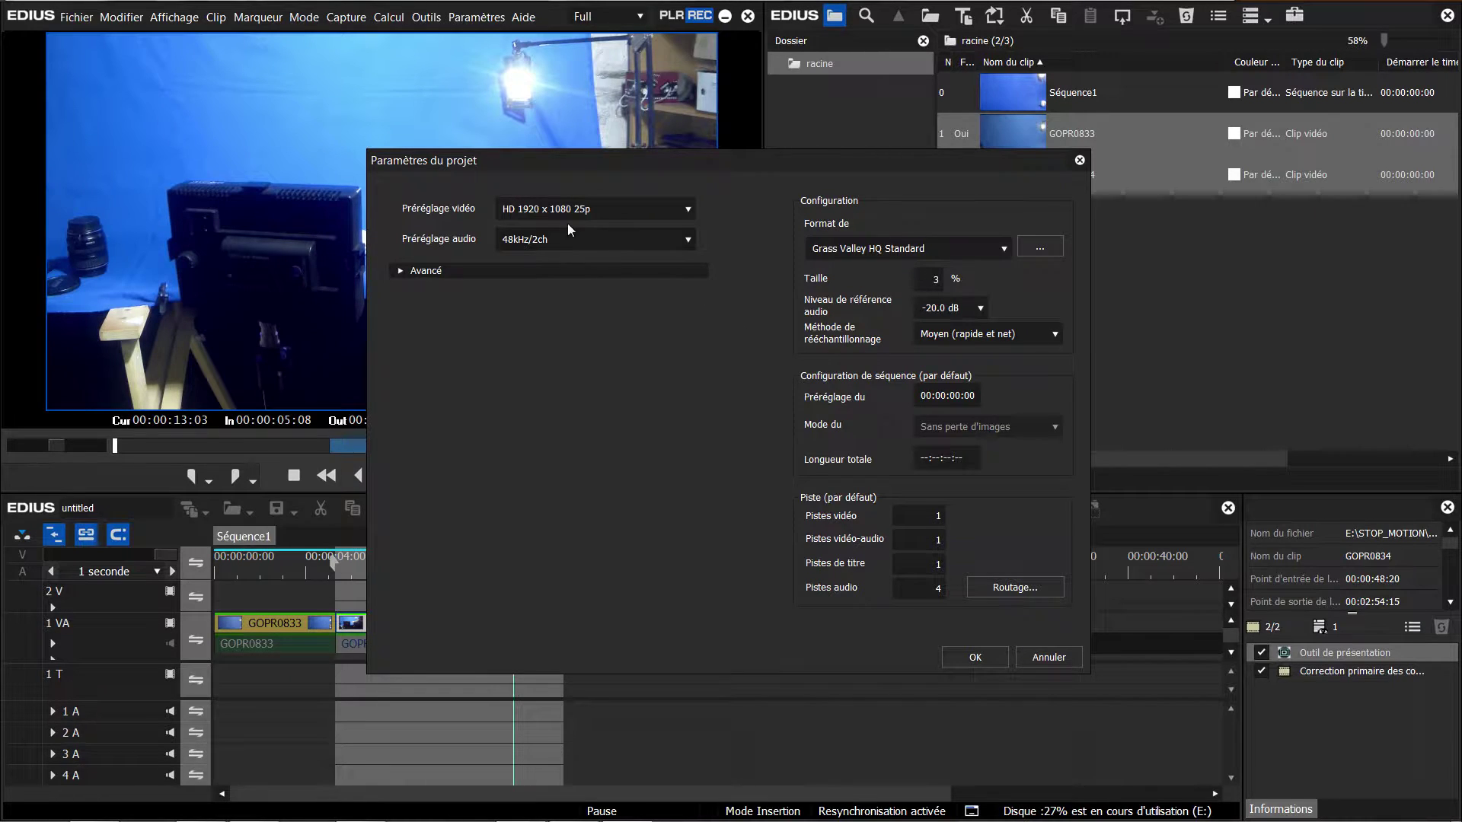
left_click(401, 271)
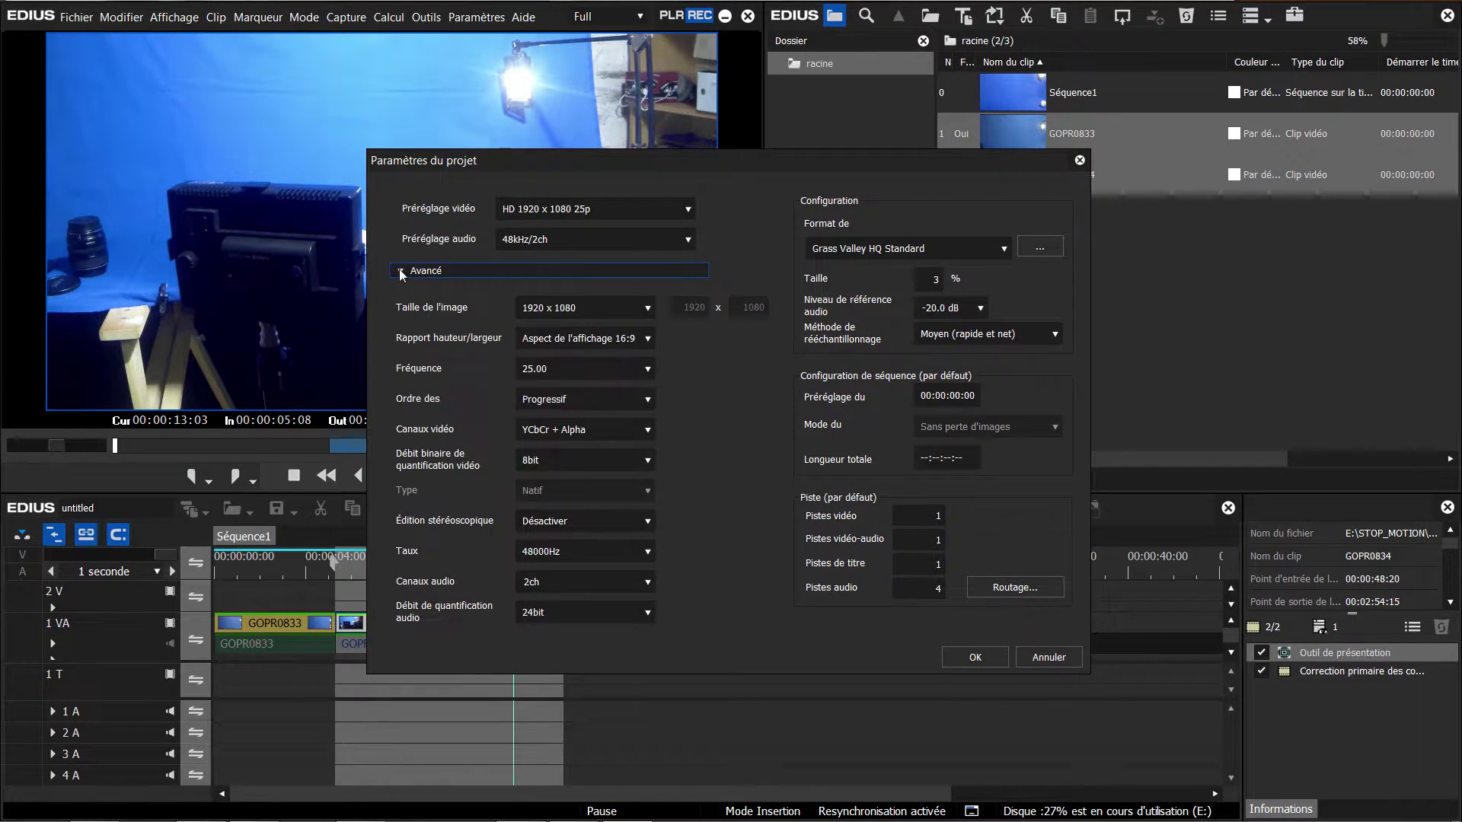
left_click(645, 371)
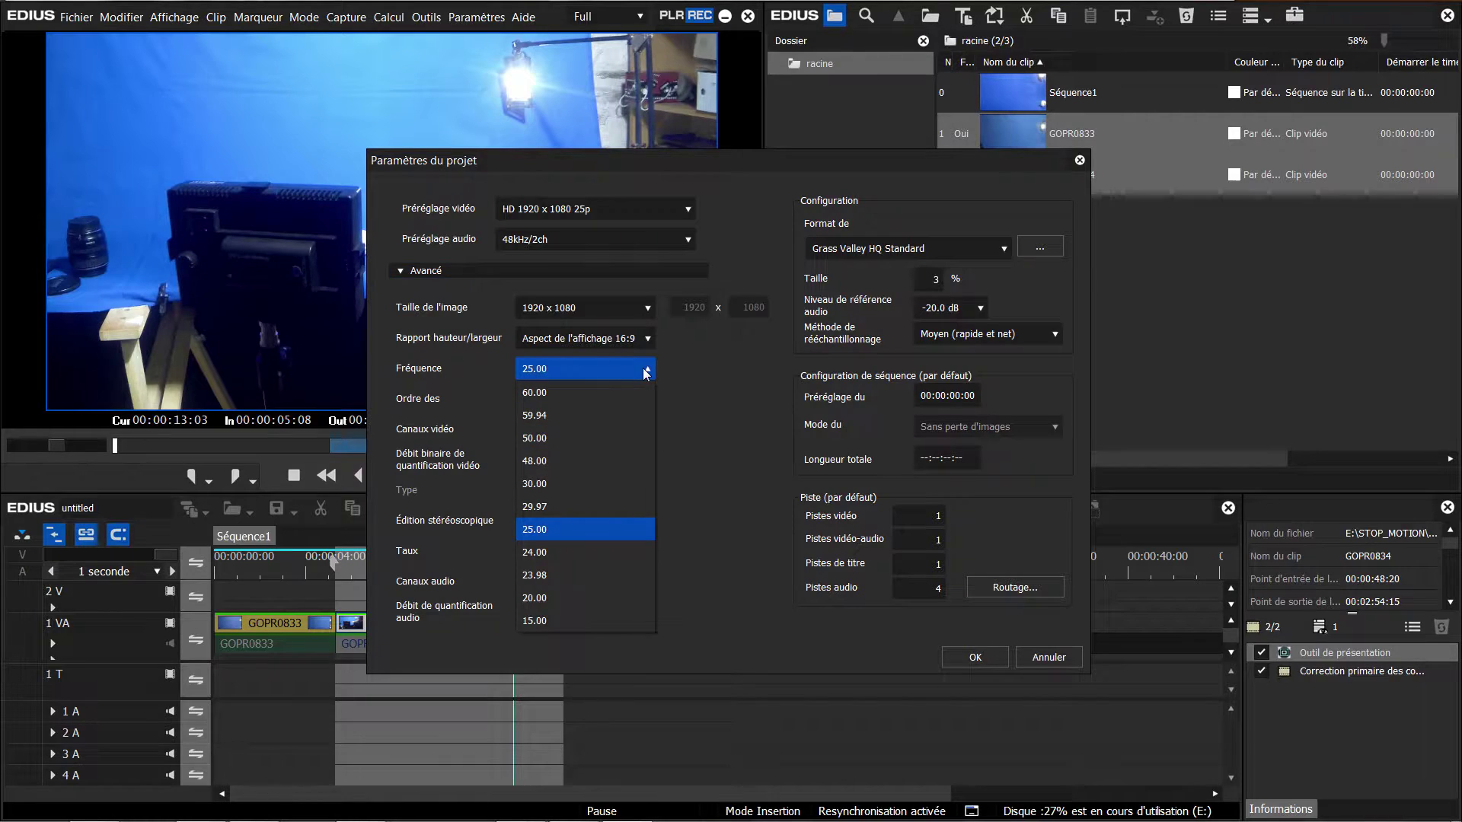
left_click(573, 621)
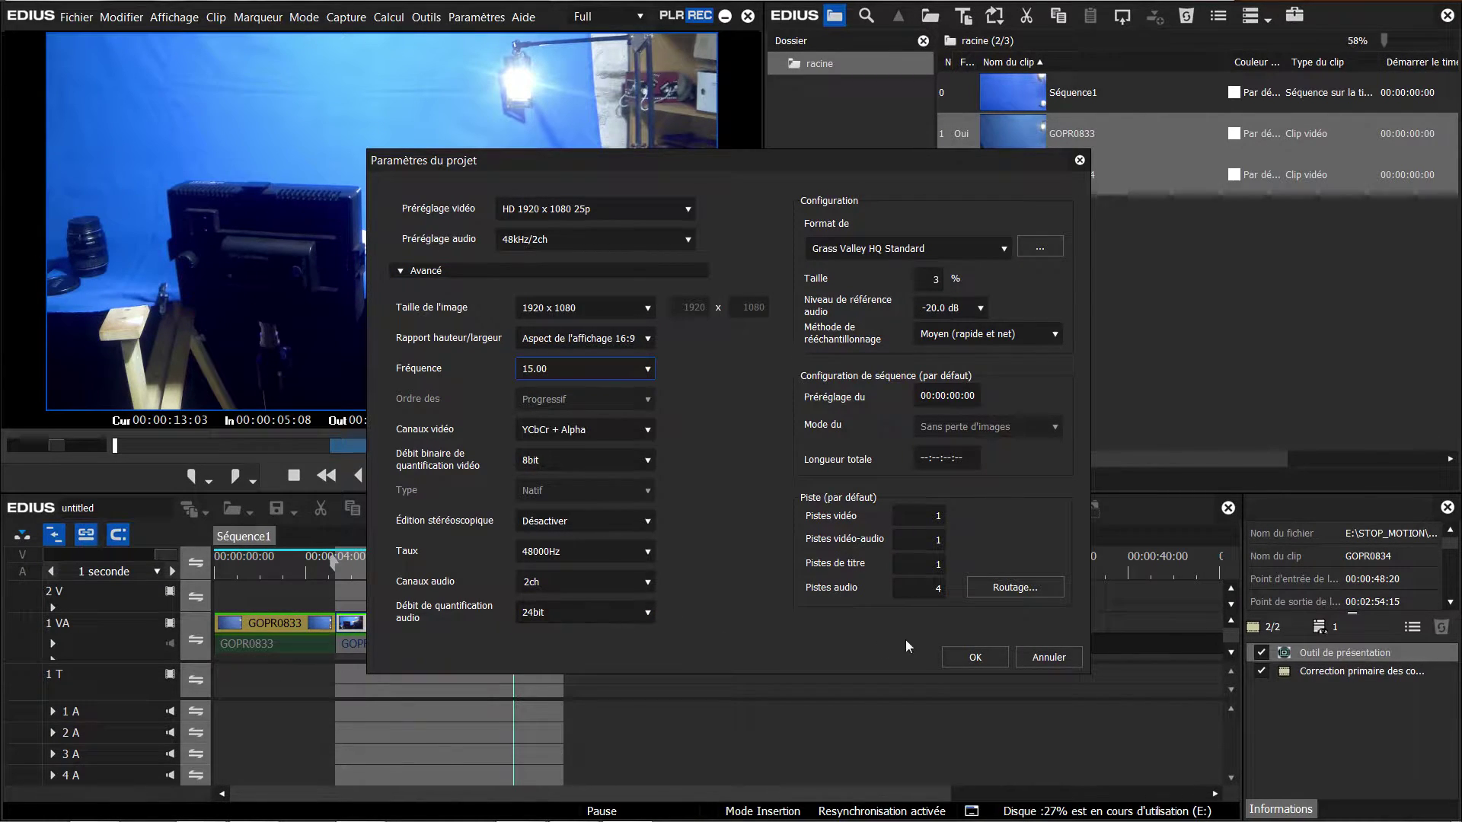
left_click(974, 657)
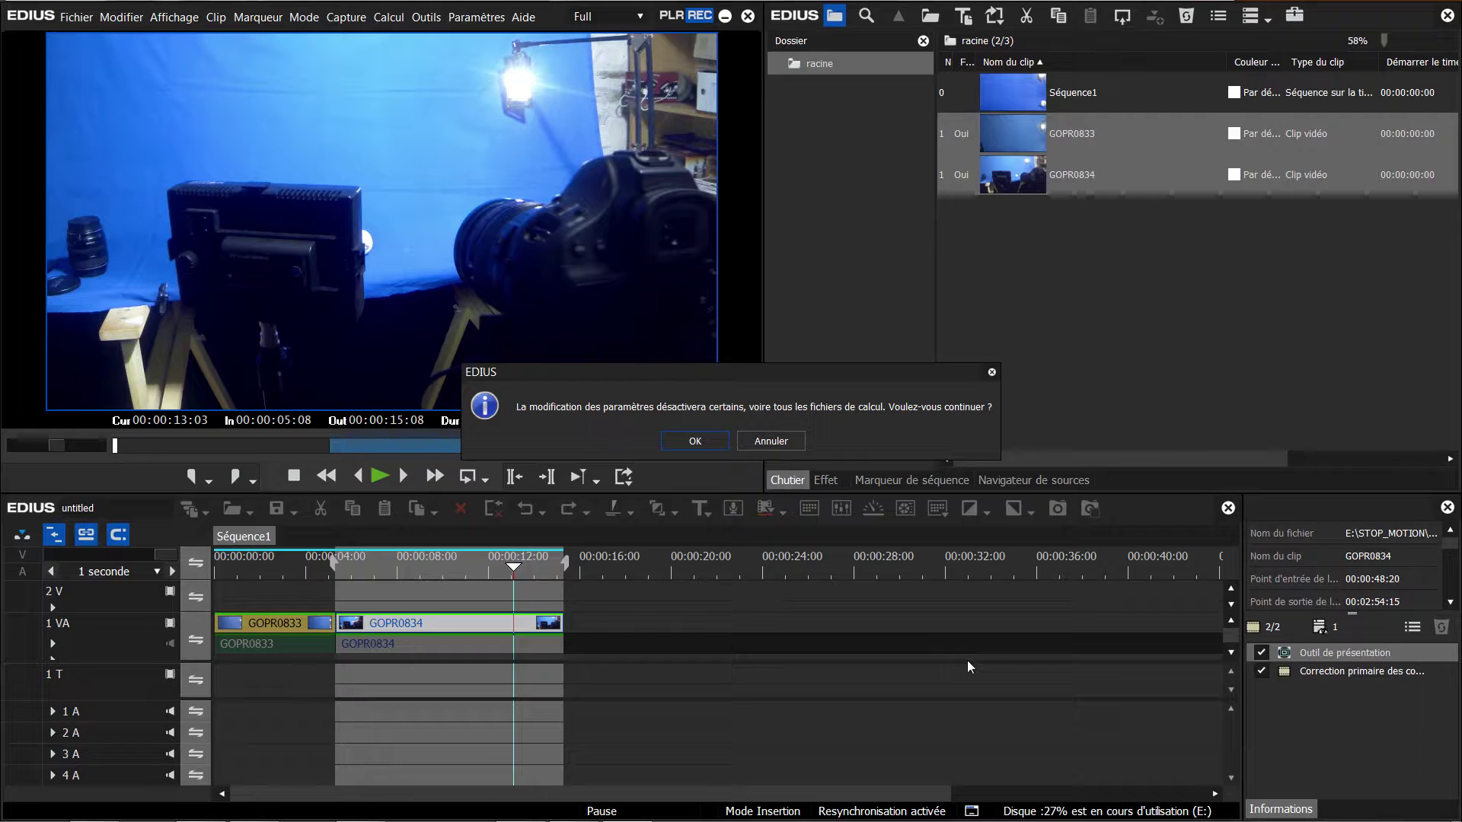
left_click(695, 442)
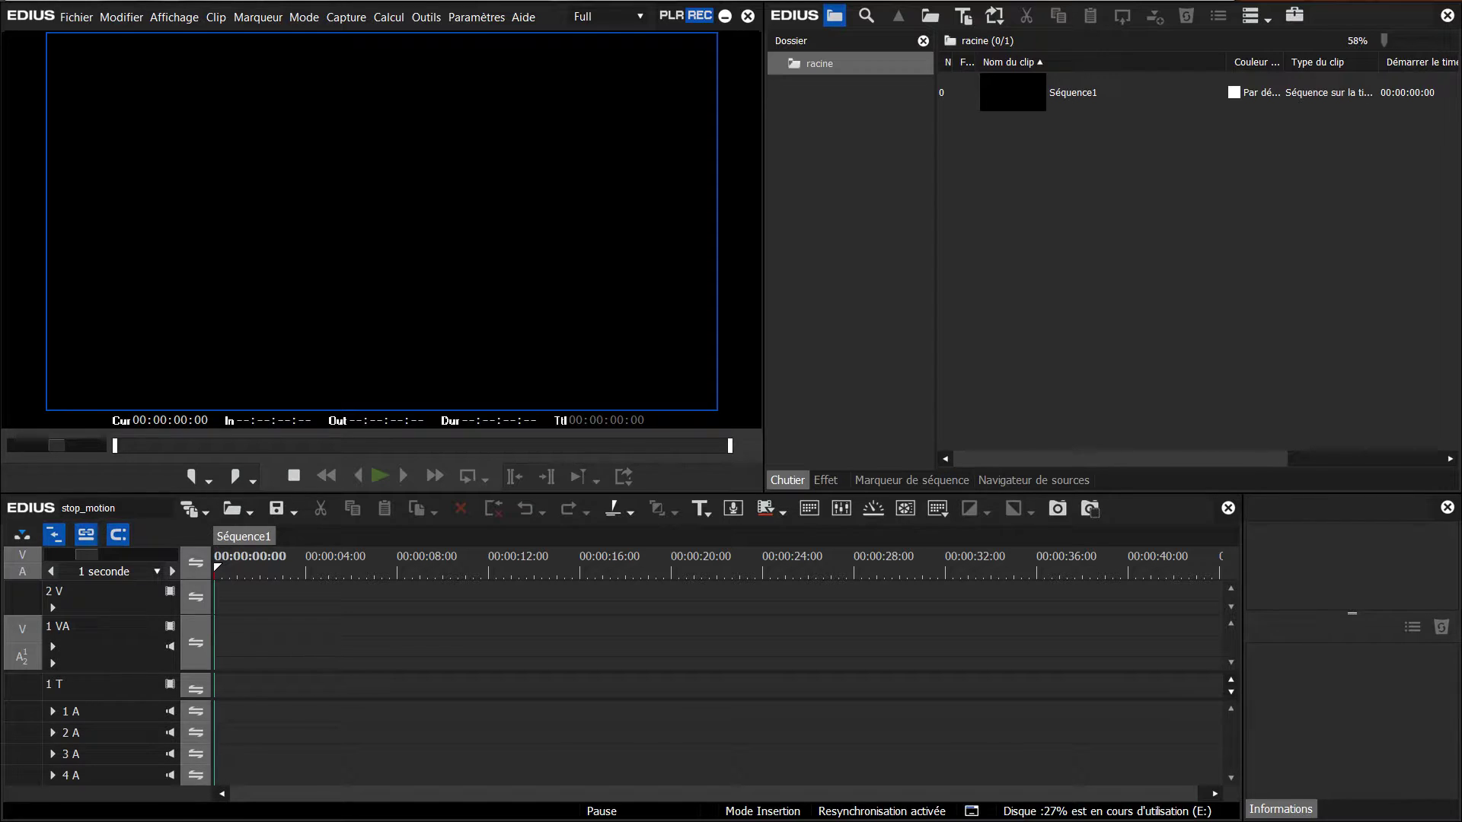
Step: Create two folders under the bin's root named S1_PL_001 and S2_PL_001
type("S1_PL_")
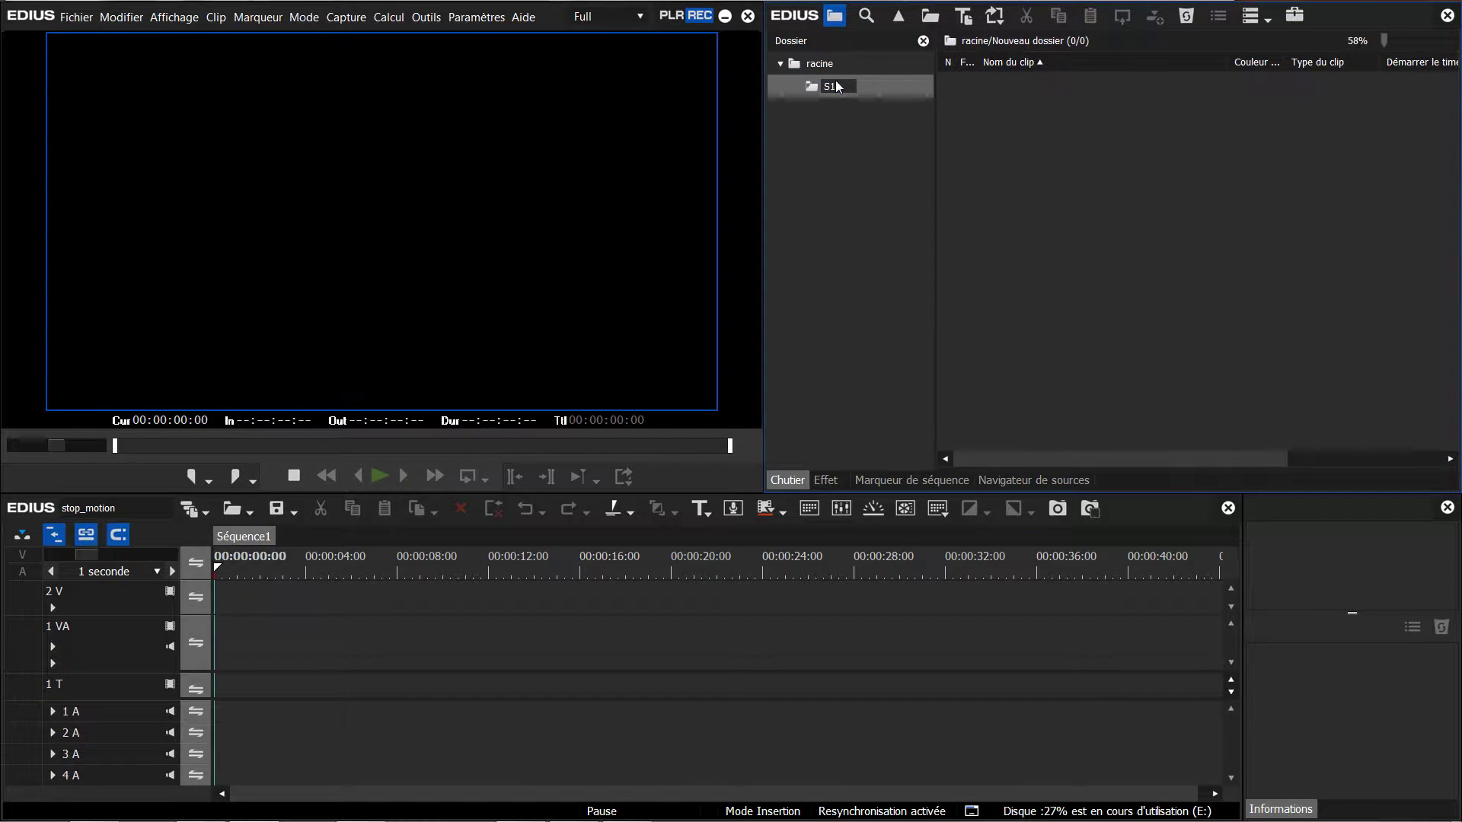
type("001")
key("Return")
right_click(819, 67)
left_click(847, 79)
type("S2_PL_001")
key("Return")
Step: Create two more folders under the bin's root named S2_PL_002 and S3_PL_001
right_click(821, 67)
left_click(841, 81)
type("S2_PL_002")
key("Return")
right_click(819, 64)
left_click(845, 79)
type("S3_PL_001")
key("Return")
Step: Rename the initial sequence in the root folder S1_PL_001 and add a second sequence named S2_PL_001
left_click(819, 64)
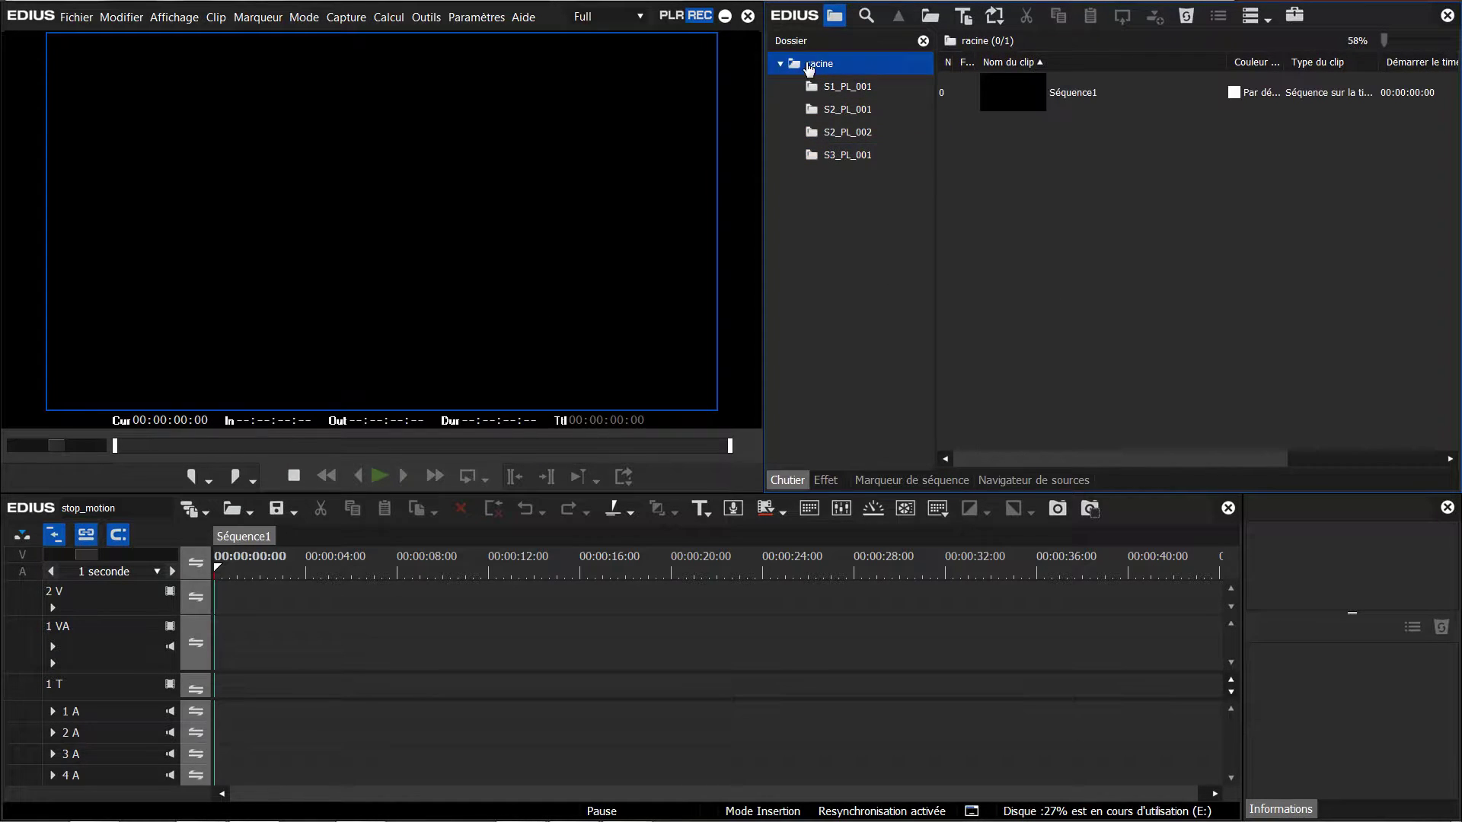
double_click(243, 536)
type("S1_PL_001")
key("Return")
double_click(354, 536)
type("S2_PL_001")
key("Return")
Step: Add two further timeline sequences named S2_PL_002 and S3_PL_003
double_click(353, 536)
right_click(1017, 176)
left_click(1081, 460)
type("S2_PL_002")
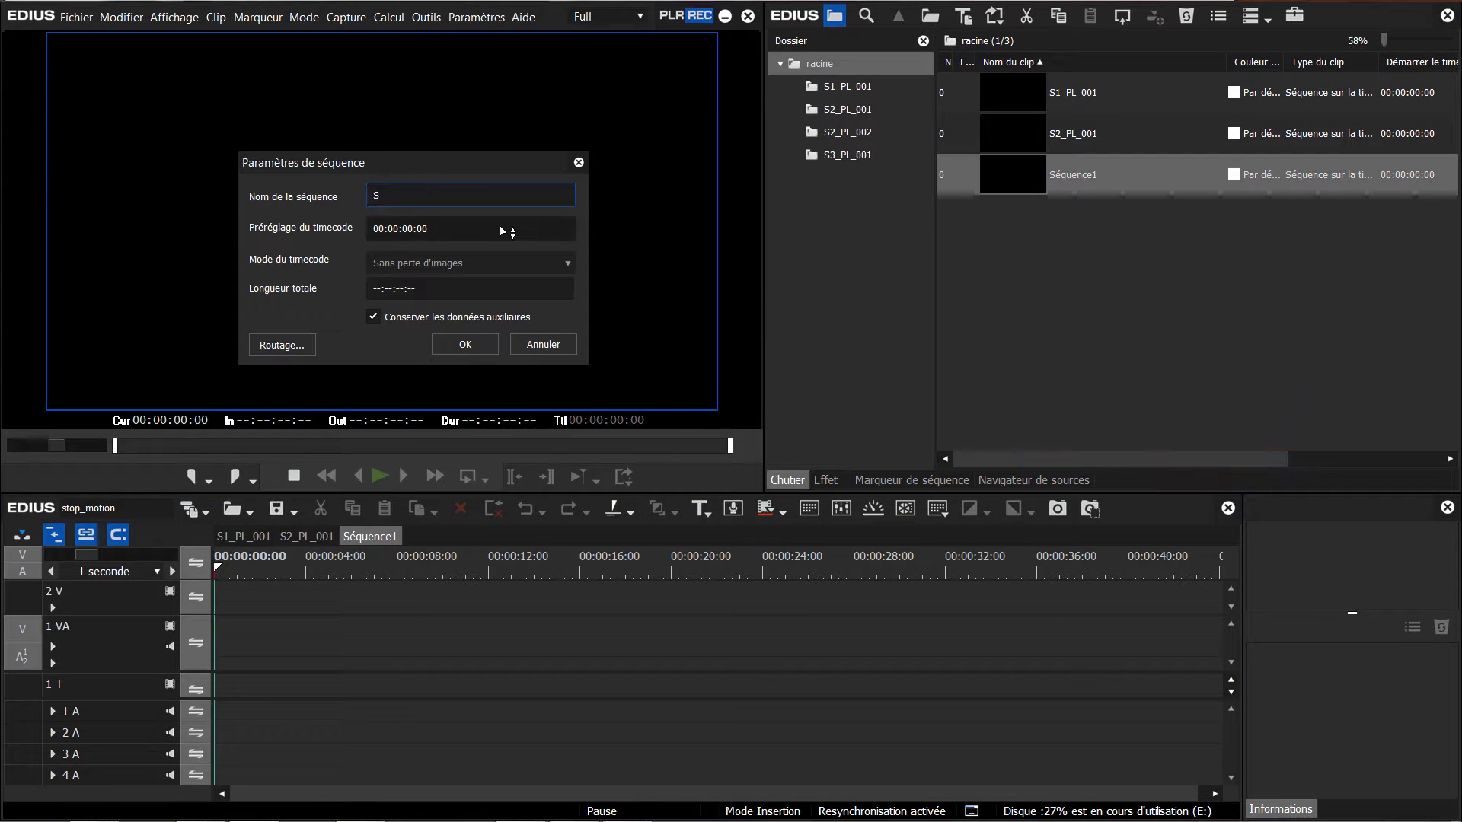
key("Return")
double_click(438, 536)
type("S3_PL_003")
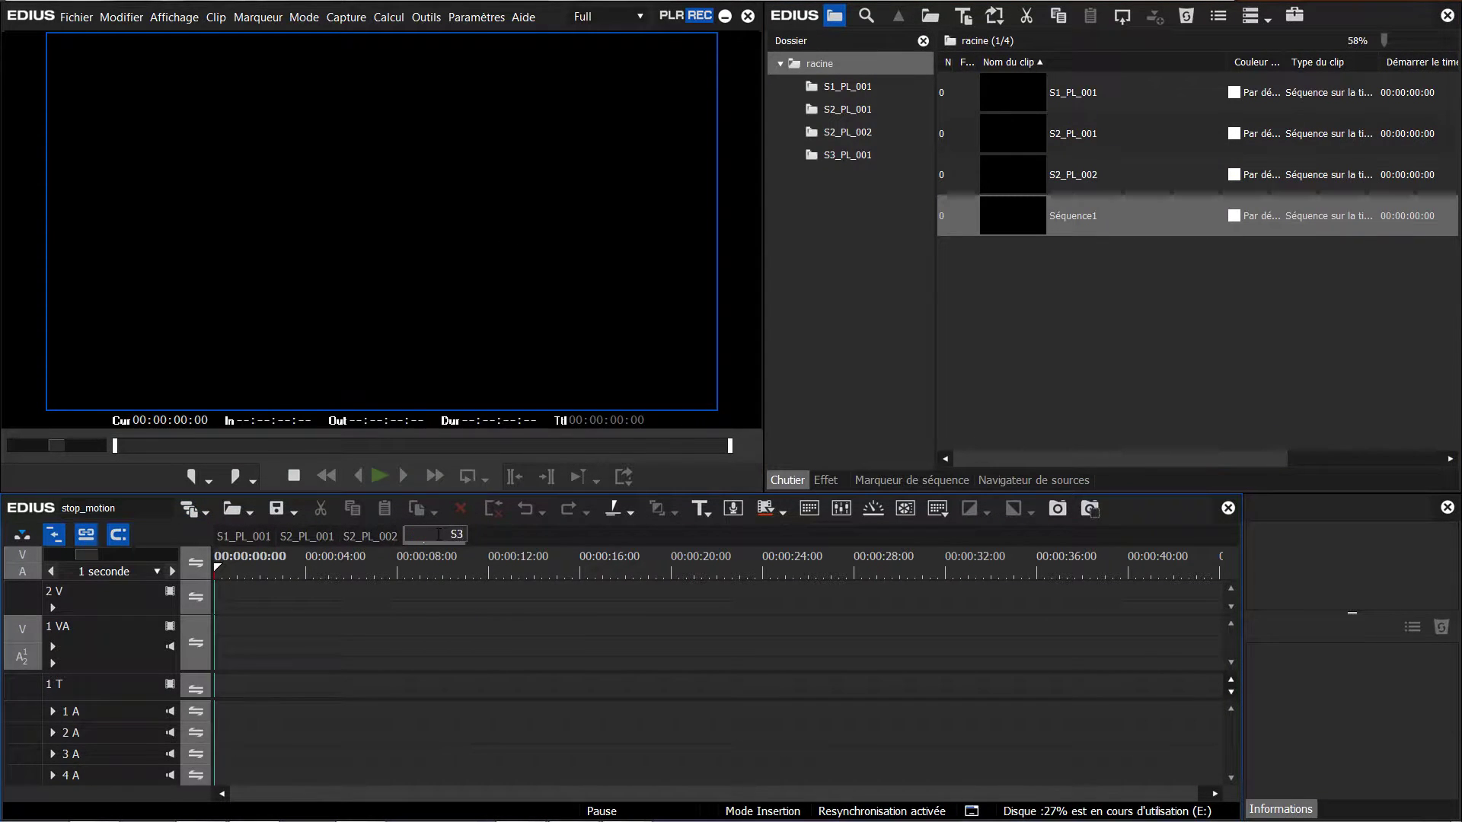
key("Return")
Step: Add a new timeline sequence named Assemblage
left_click(190, 522)
double_click(499, 536)
type("Assemblage")
key("Return")
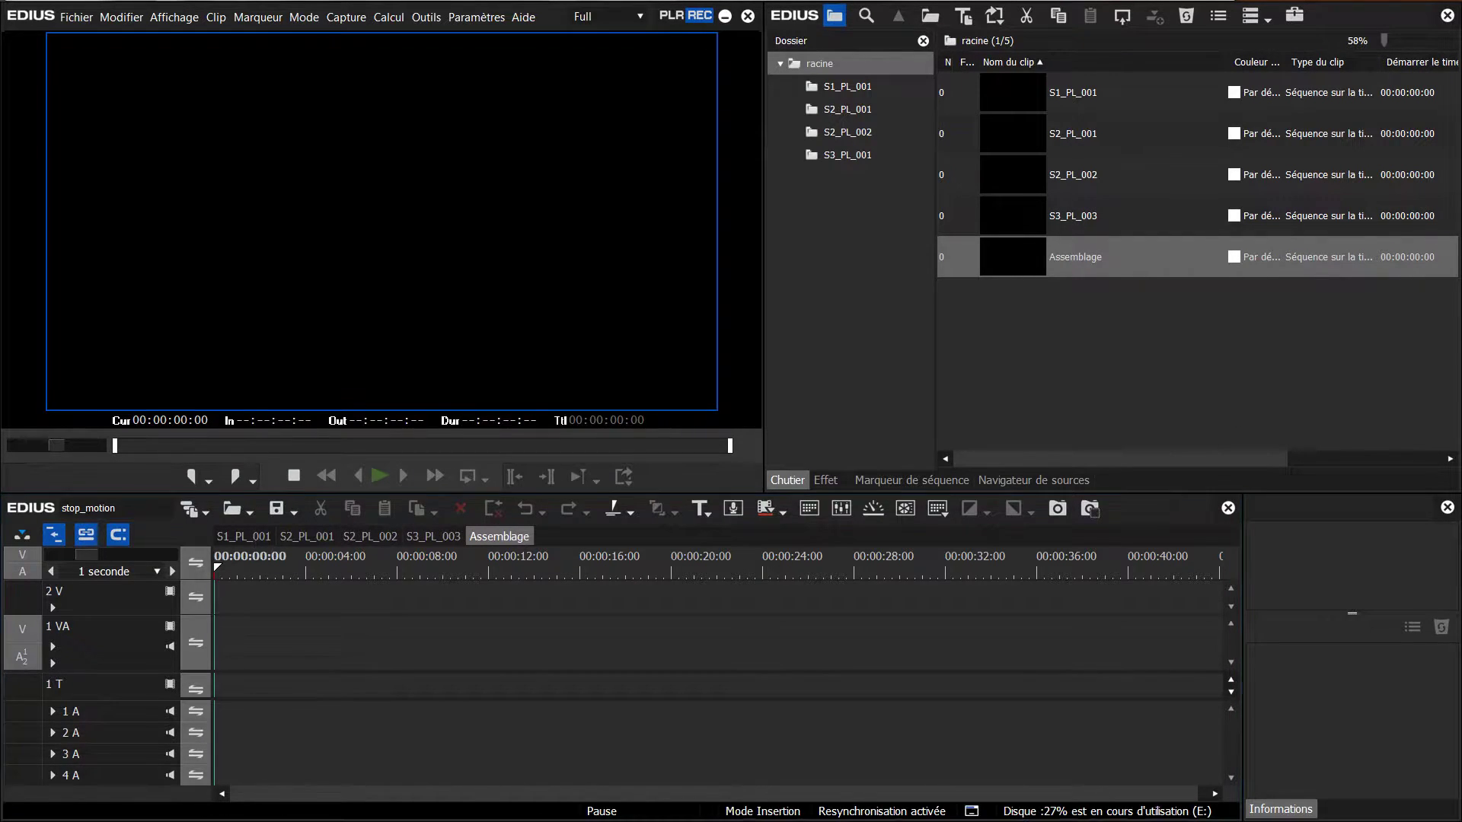
Step: Import all images from the Captation subfolder S1_PL_001 into the S1_PL_001 bin folder
left_click(848, 86)
left_click(929, 17)
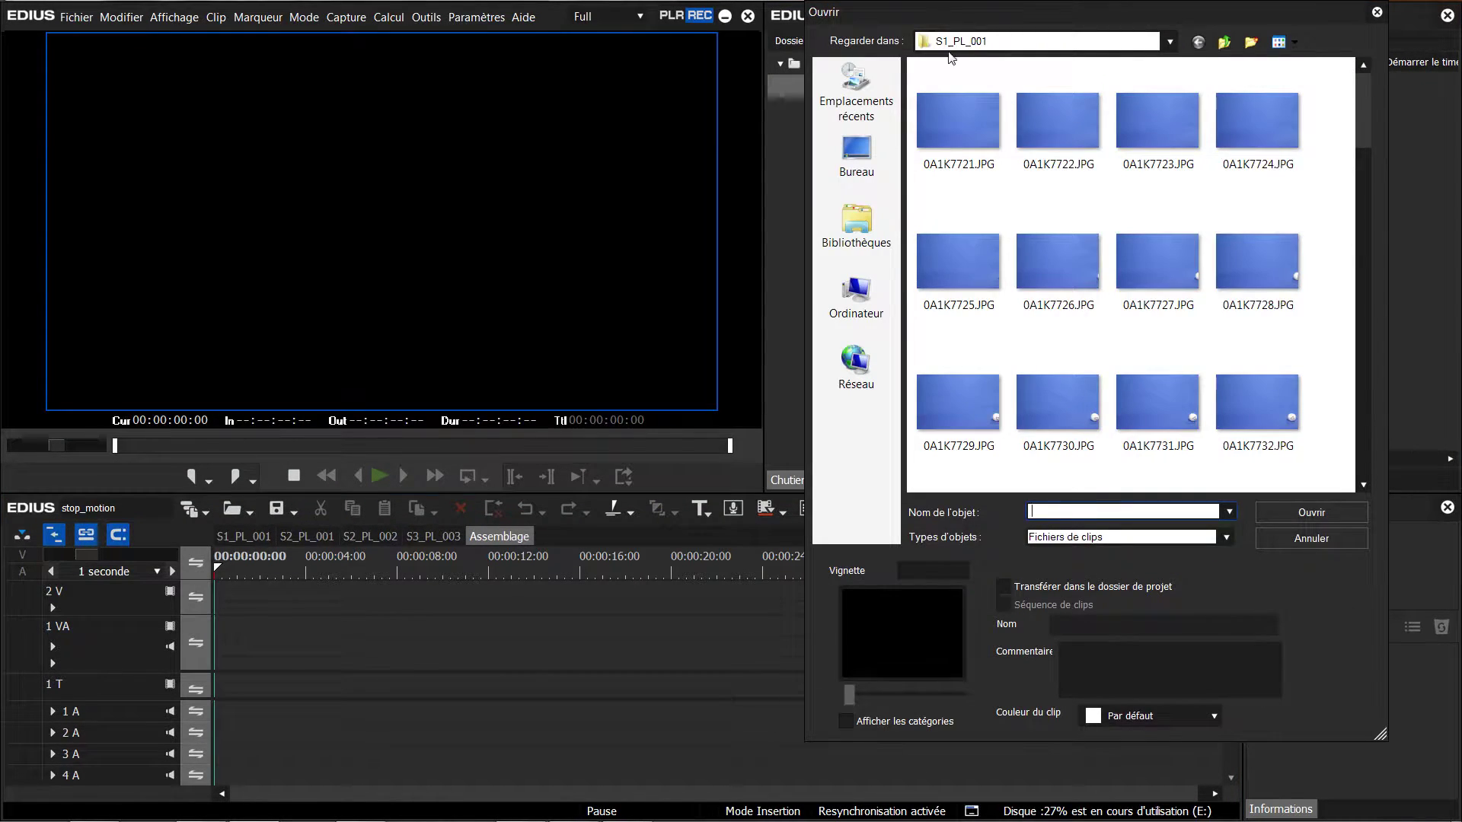
left_click(1223, 41)
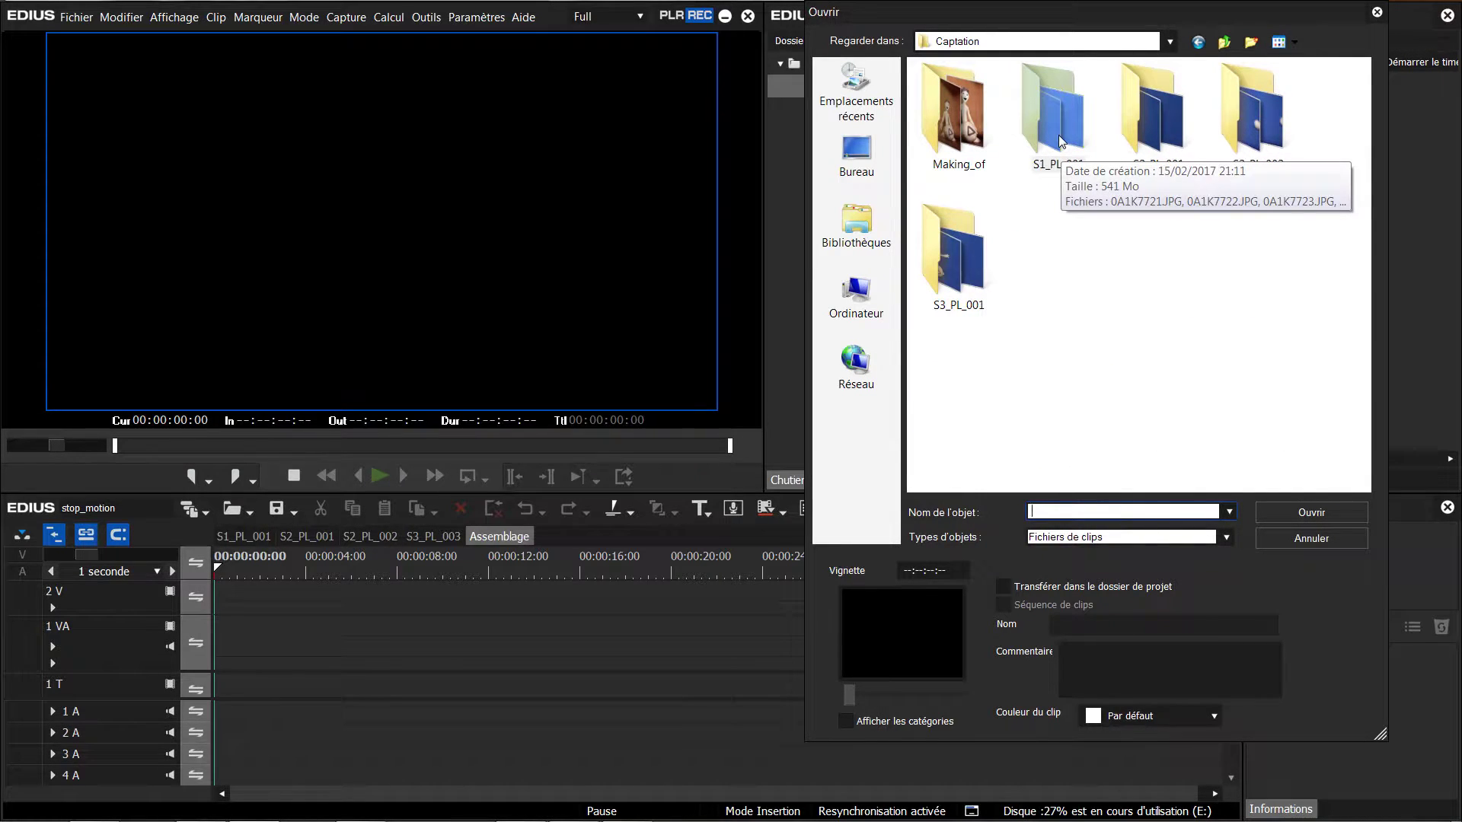
double_click(1058, 125)
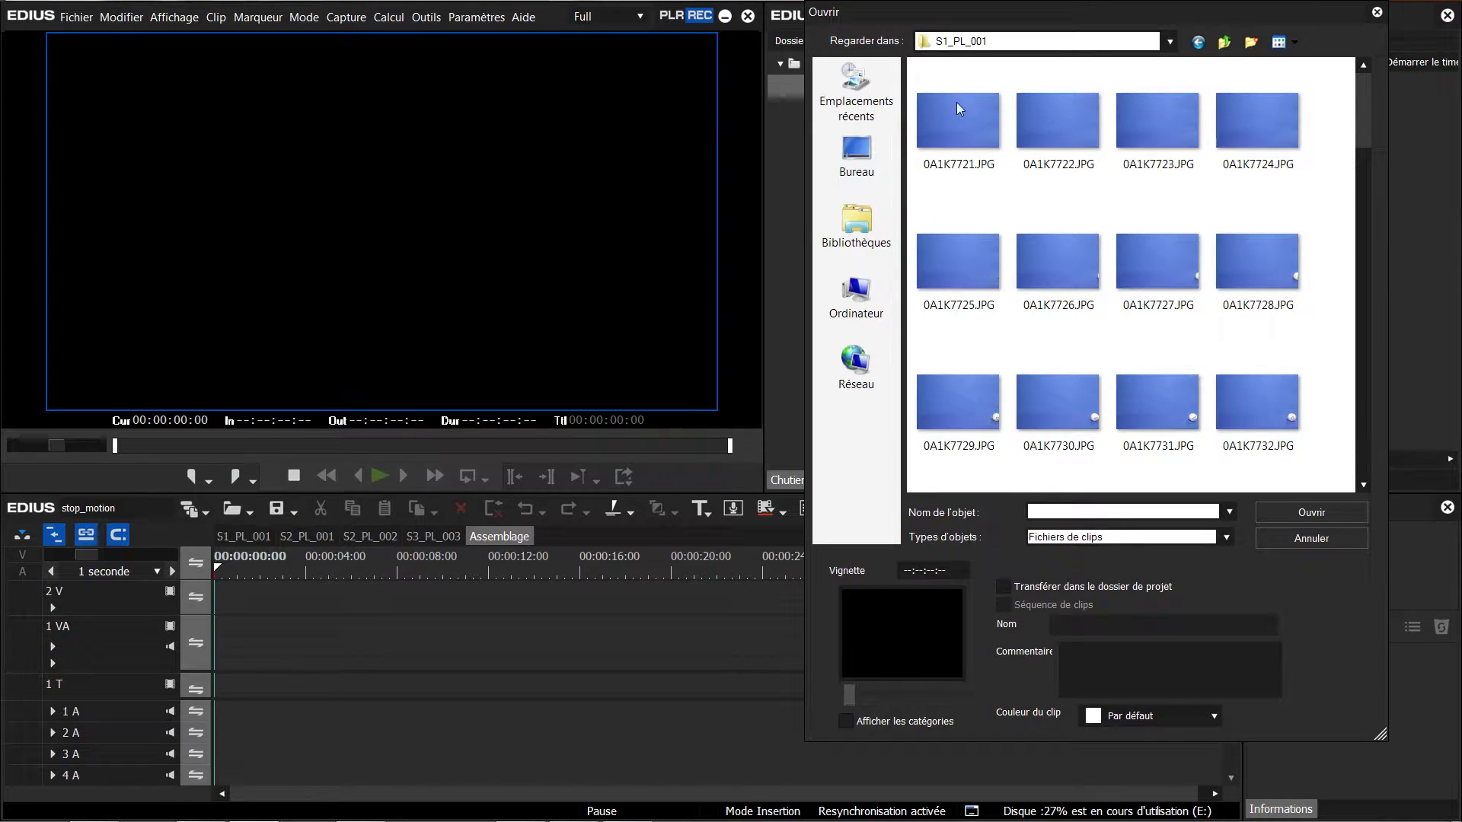
key("ctrl+a")
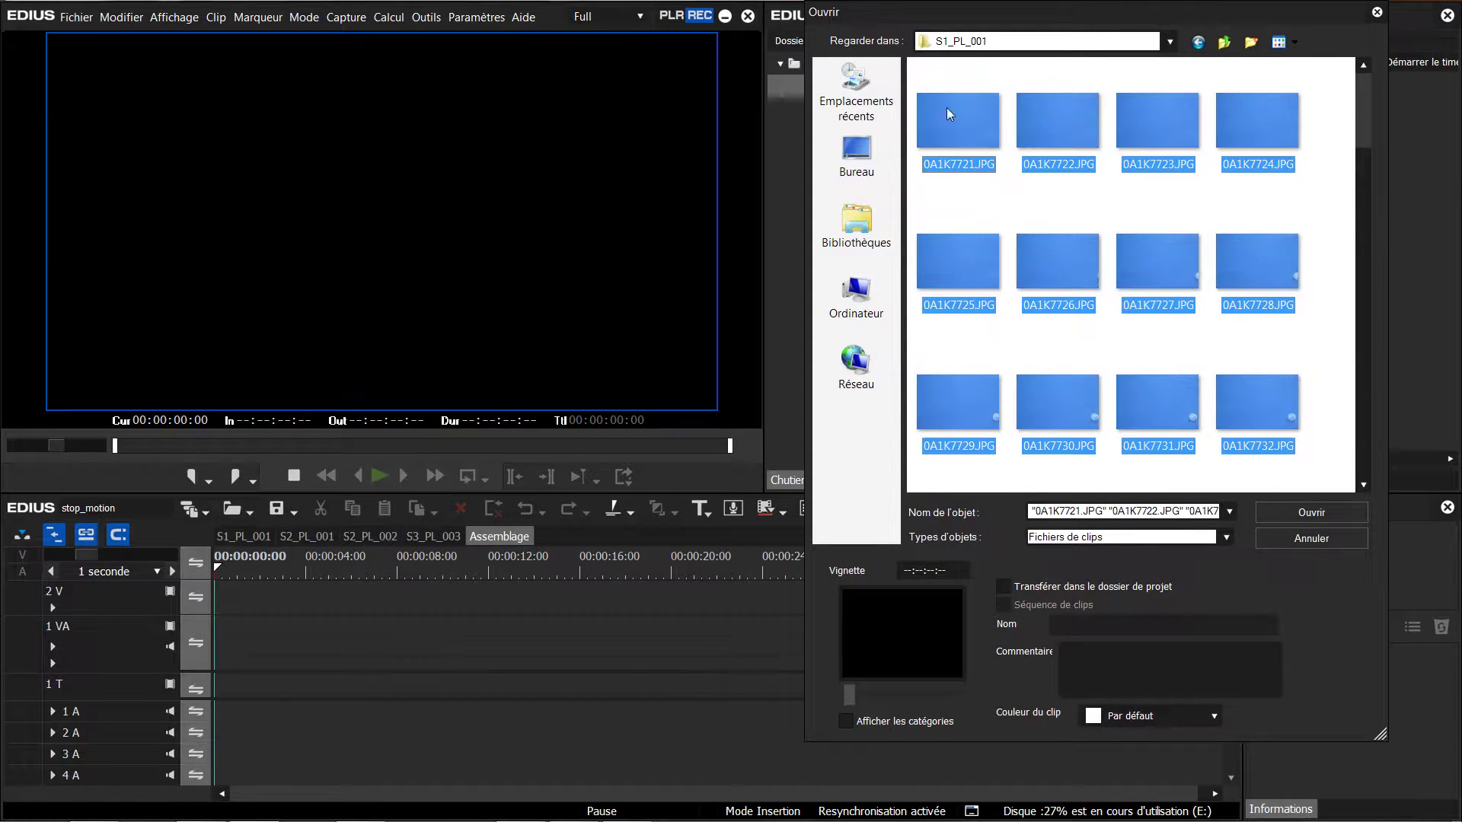
left_click(1304, 515)
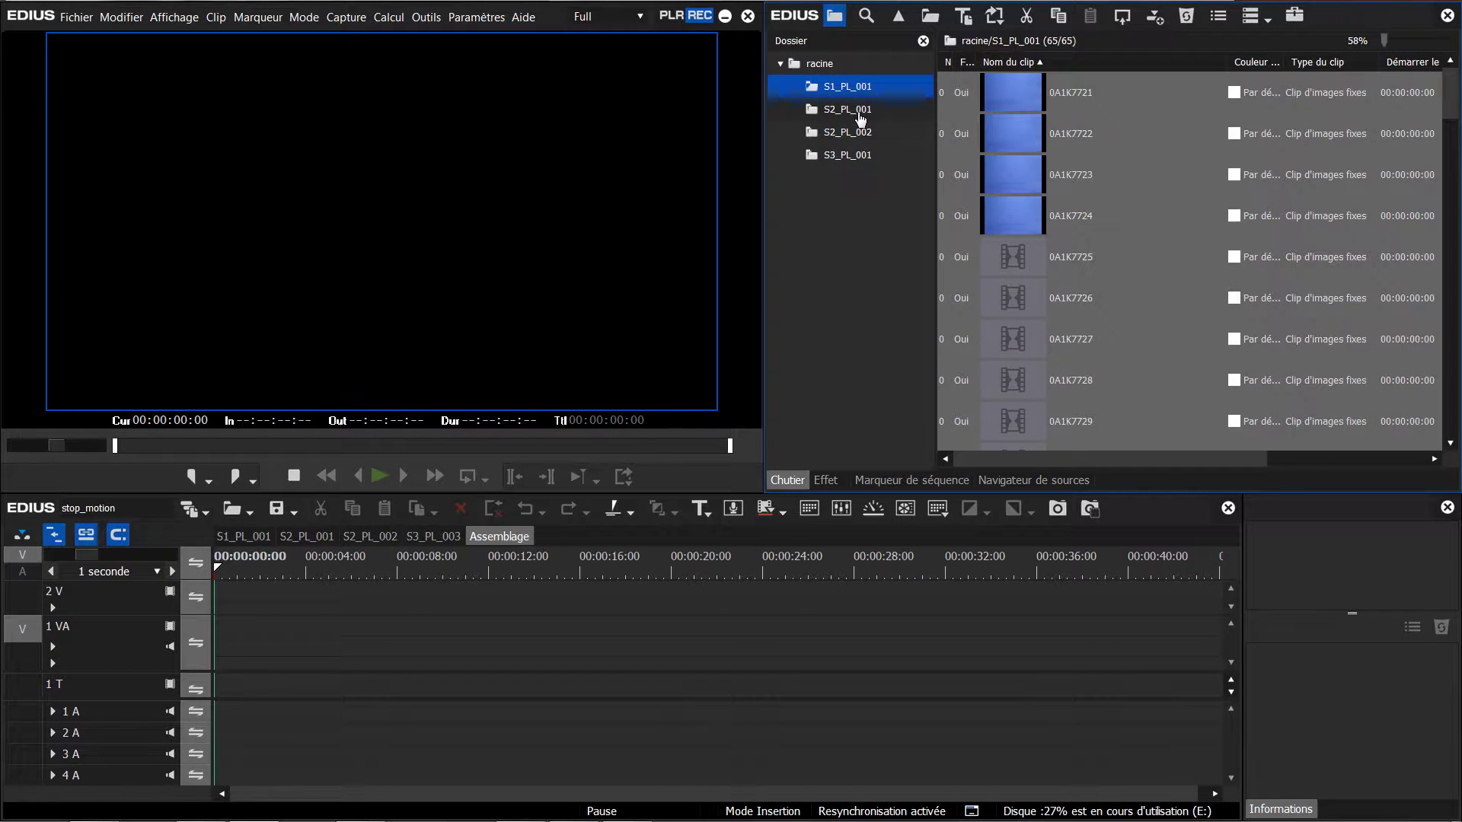
Step: Import all images from the Captation subfolder S2_PL_001 into the S2_PL_001 bin folder
left_click(877, 111)
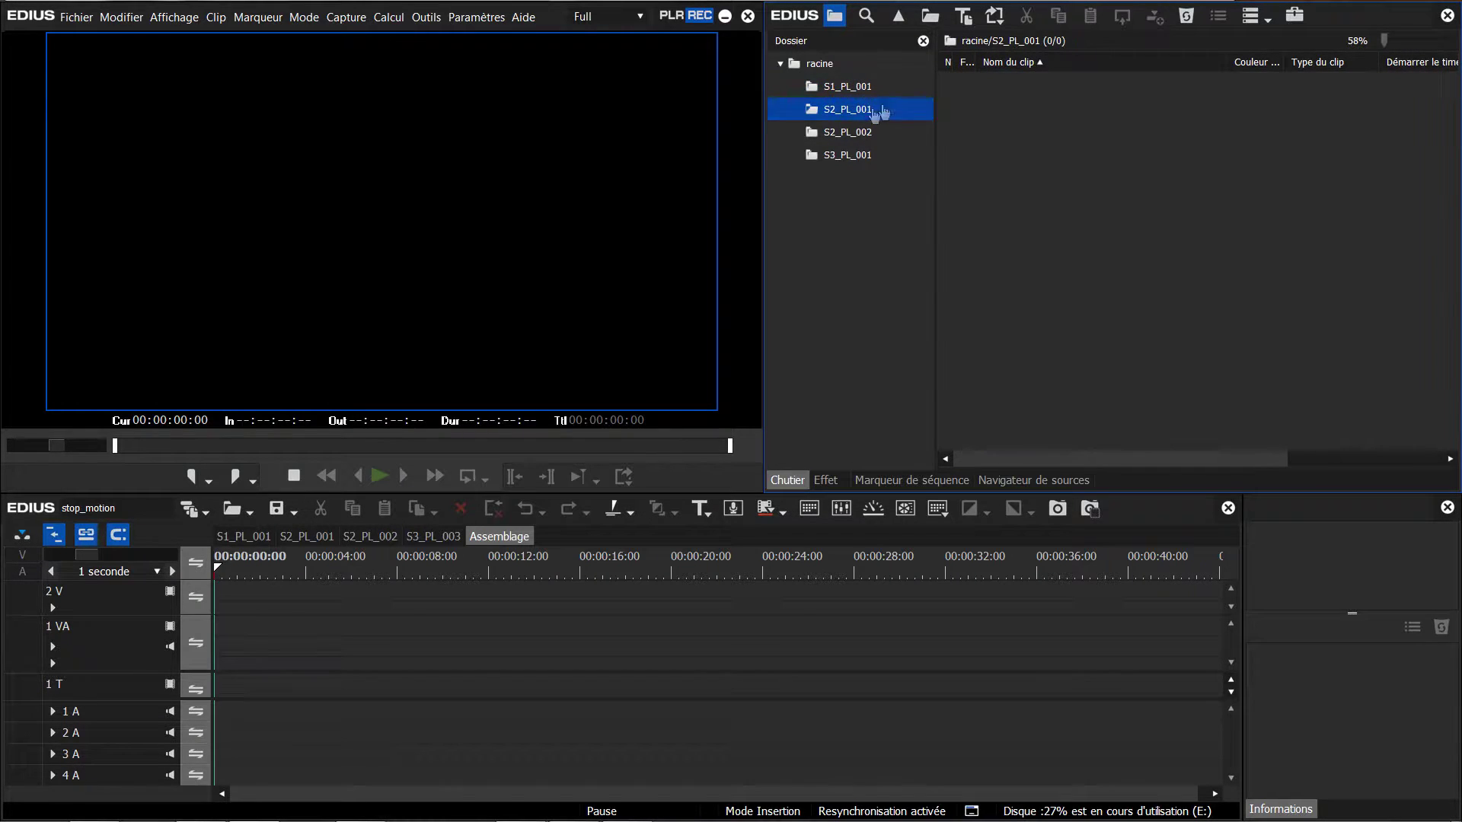
left_click(929, 15)
left_click(1223, 42)
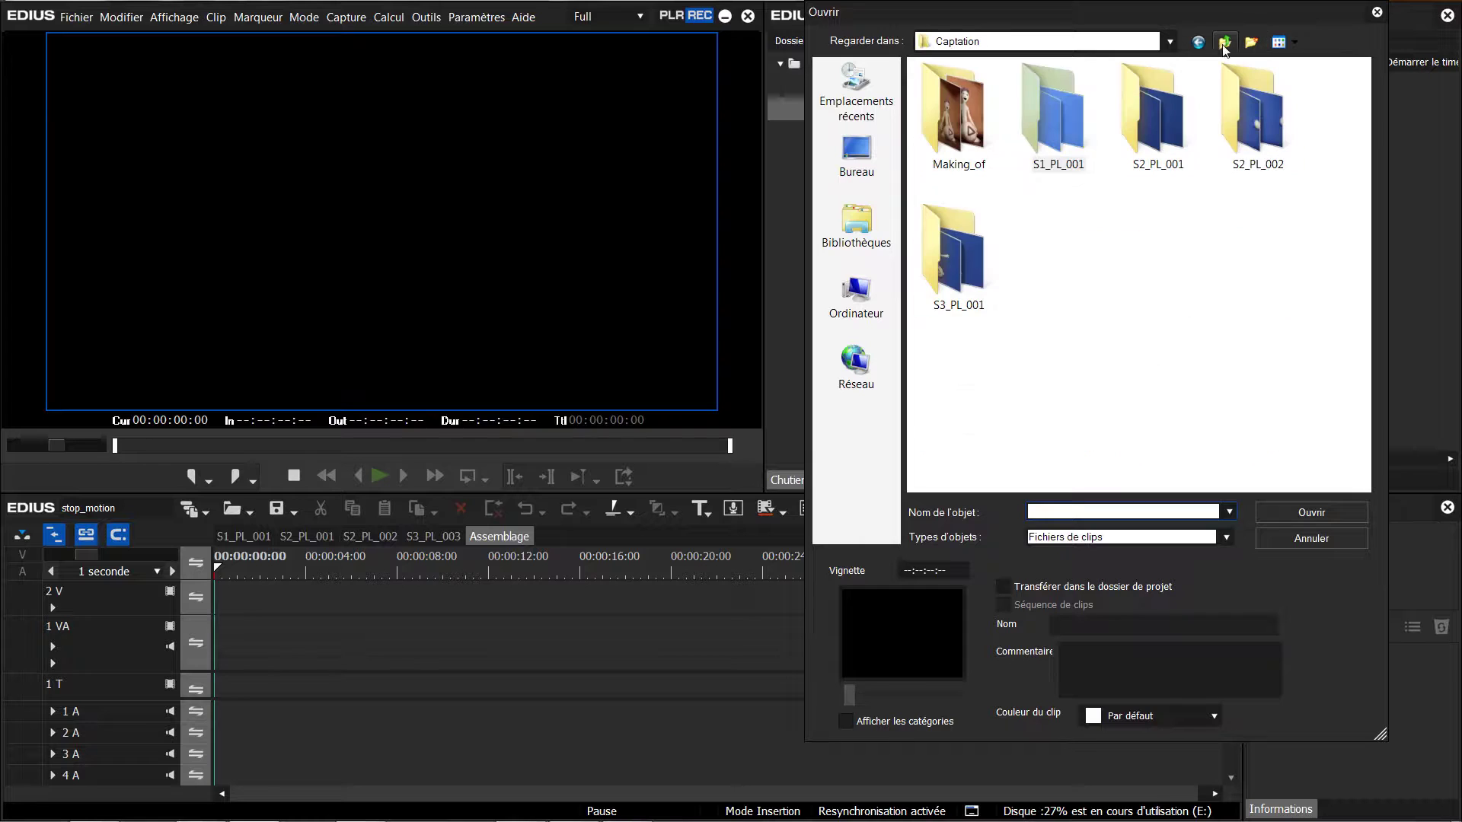
double_click(1176, 105)
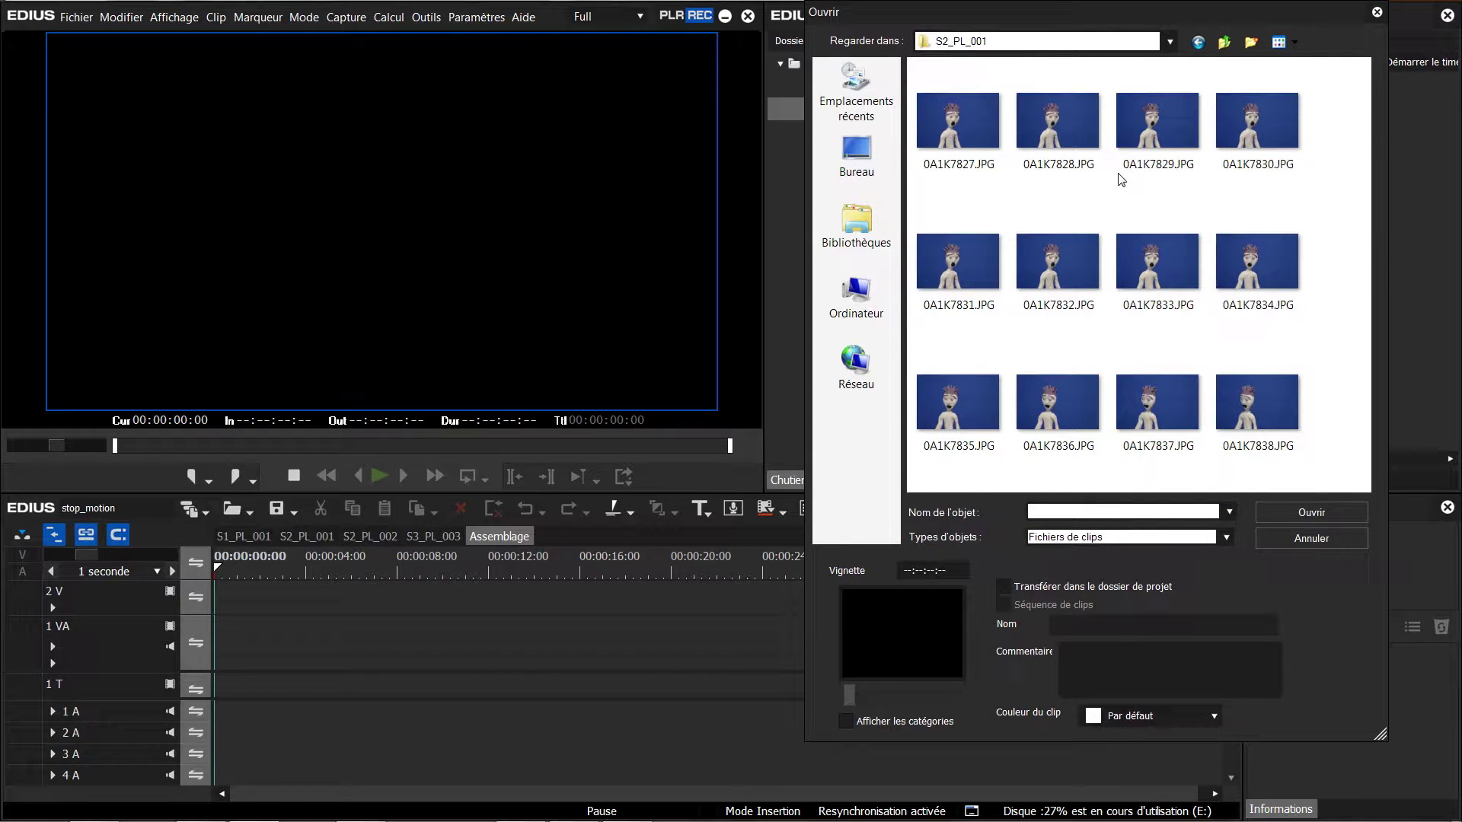
key("ctrl+a")
left_click(1321, 515)
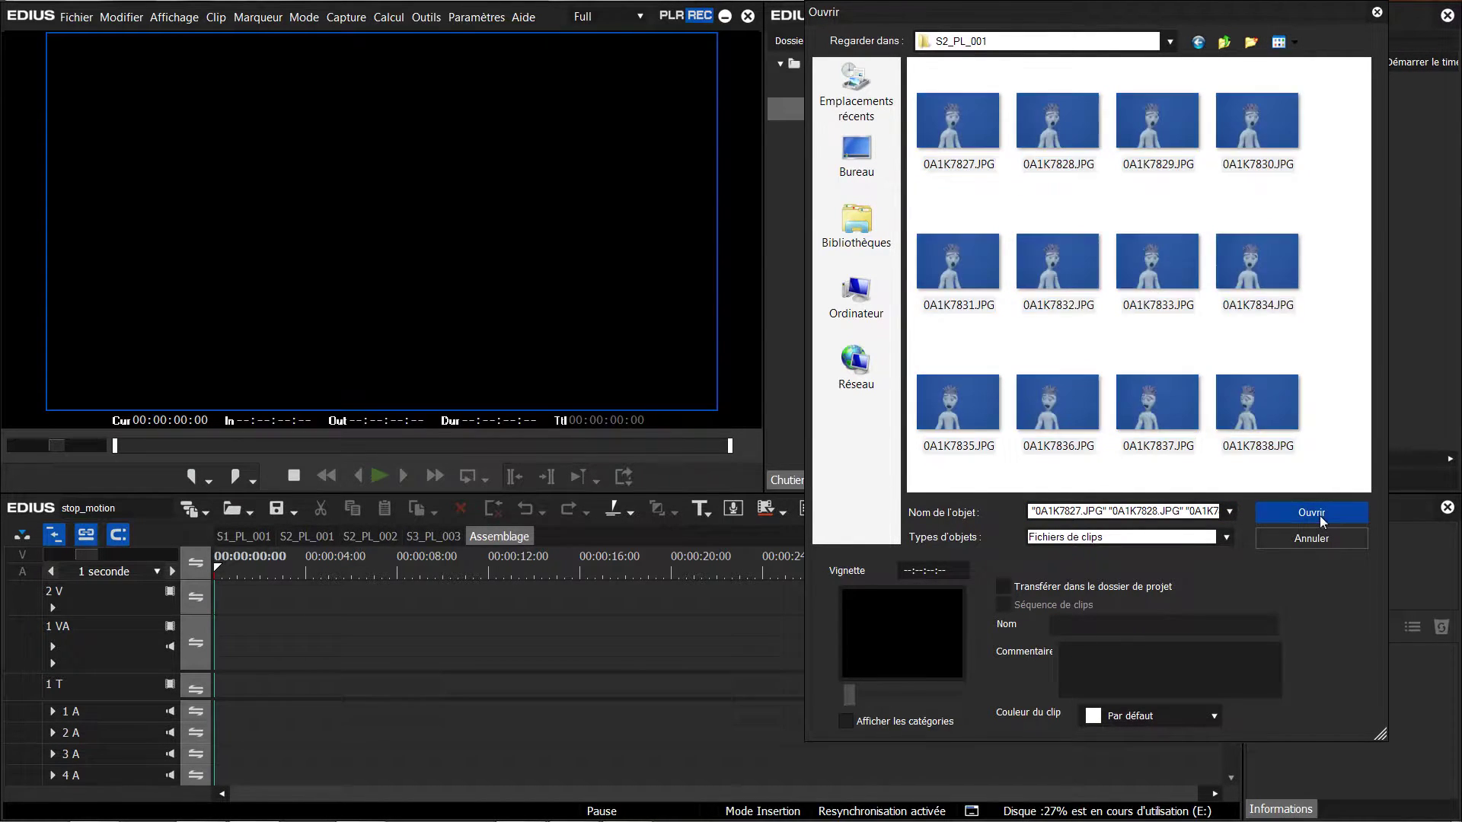
Step: Import all images of shot S2_PL_002 into the S2_PL_002 bin folder
left_click(854, 137)
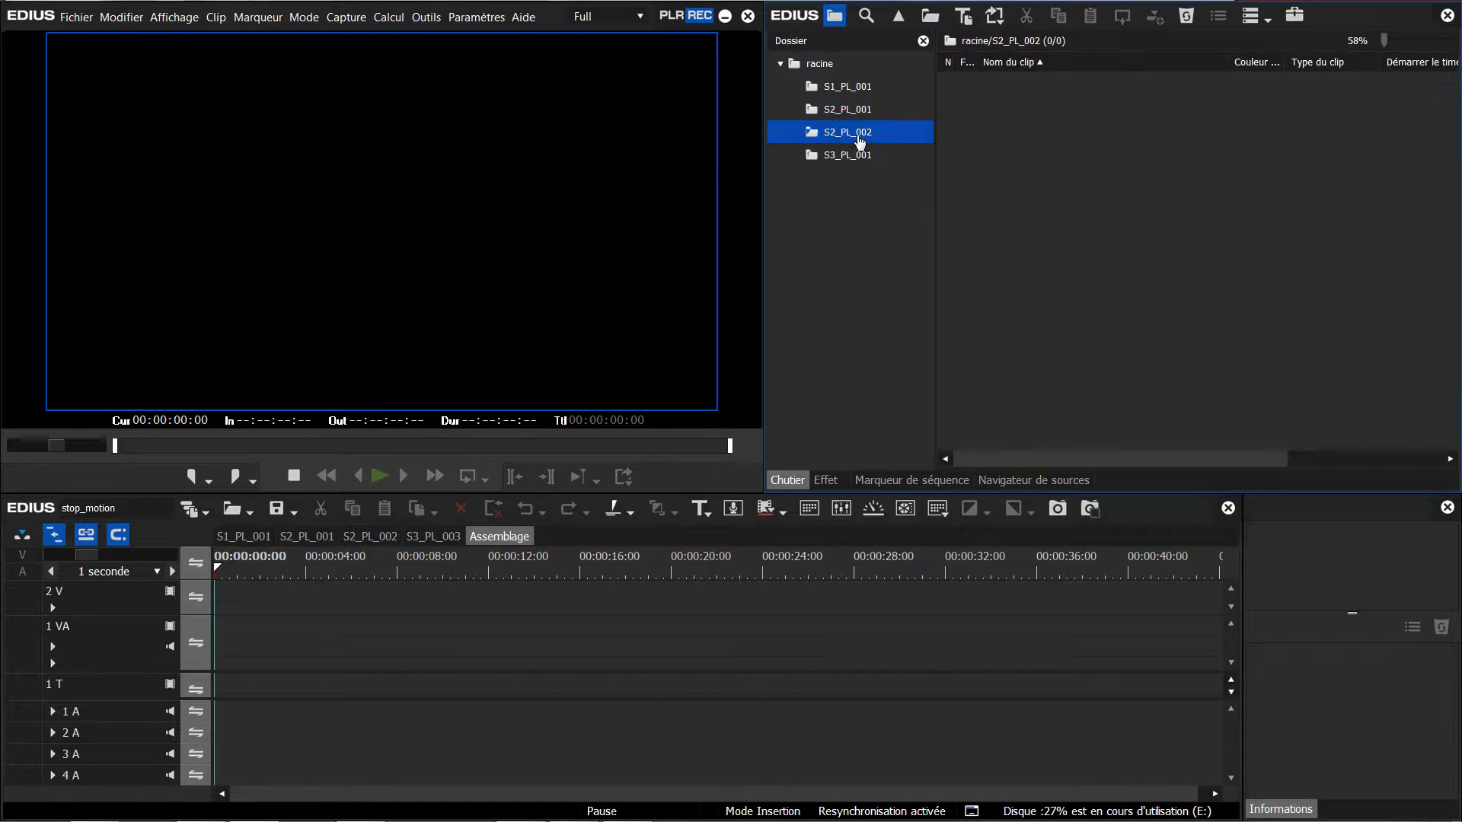
key("ctrl+o")
key("ctrl+a")
key("Return")
Step: Import all images of shot S3_PL_001 into the S3_PL_001 bin folder
left_click(854, 156)
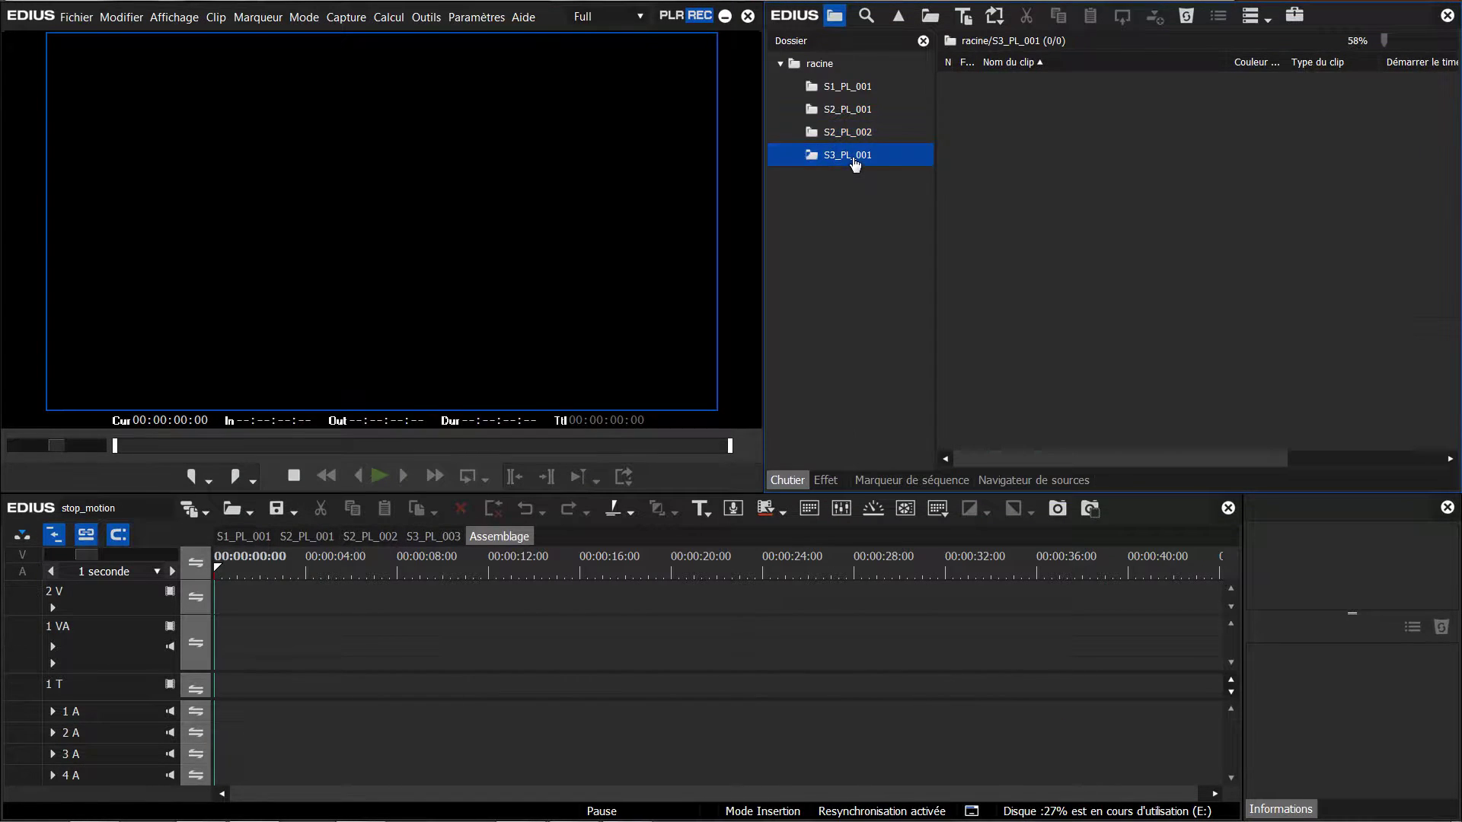
key("ctrl+o")
key("ctrl+a")
key("Return")
Step: Place all images of the S1_PL_001 bin on track 1 VA of the S1_PL_001 sequence and play the animation
left_click(840, 87)
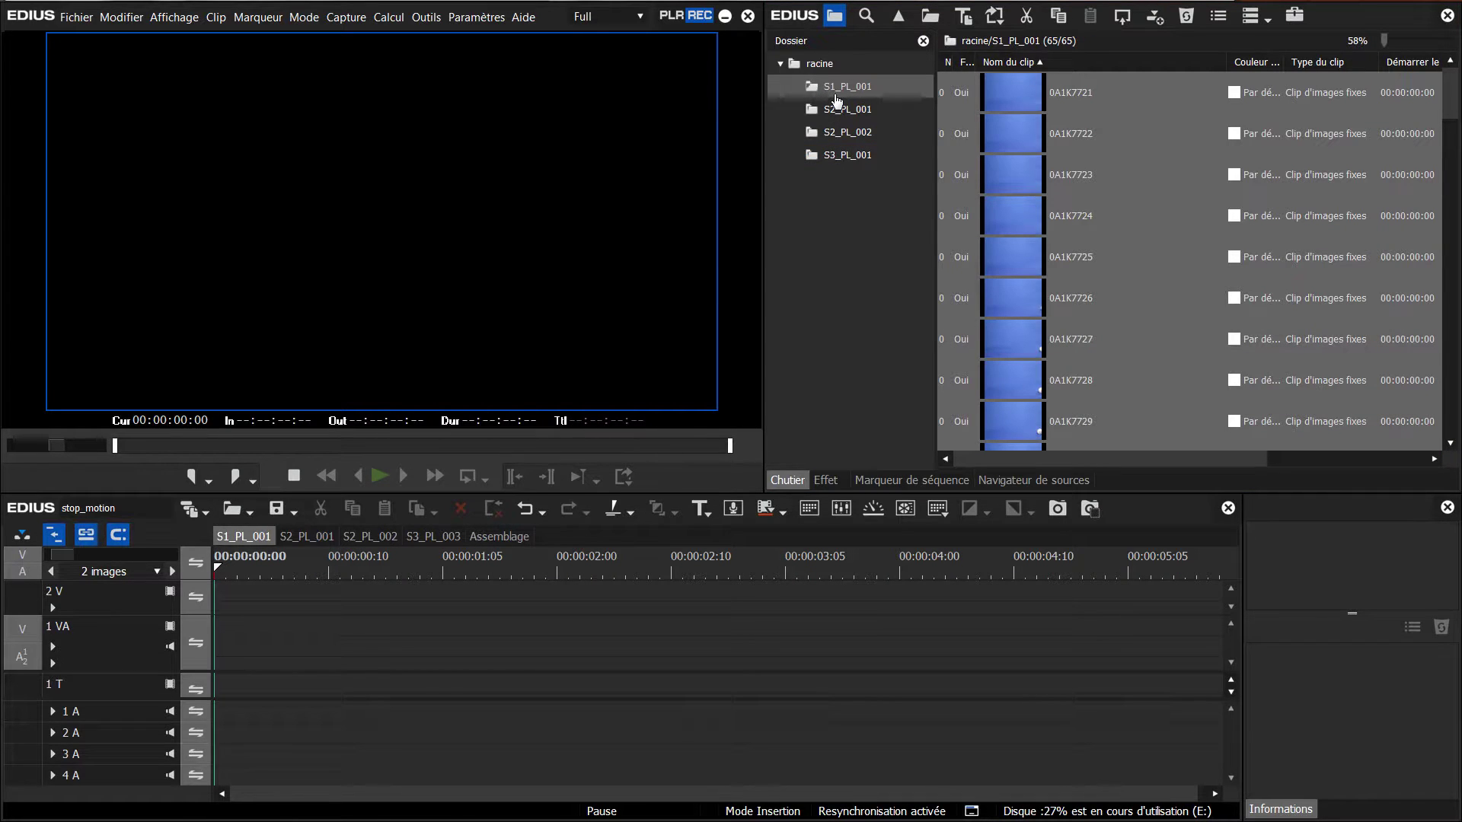
left_click(1025, 142)
scroll(1024, 142, "down", 3)
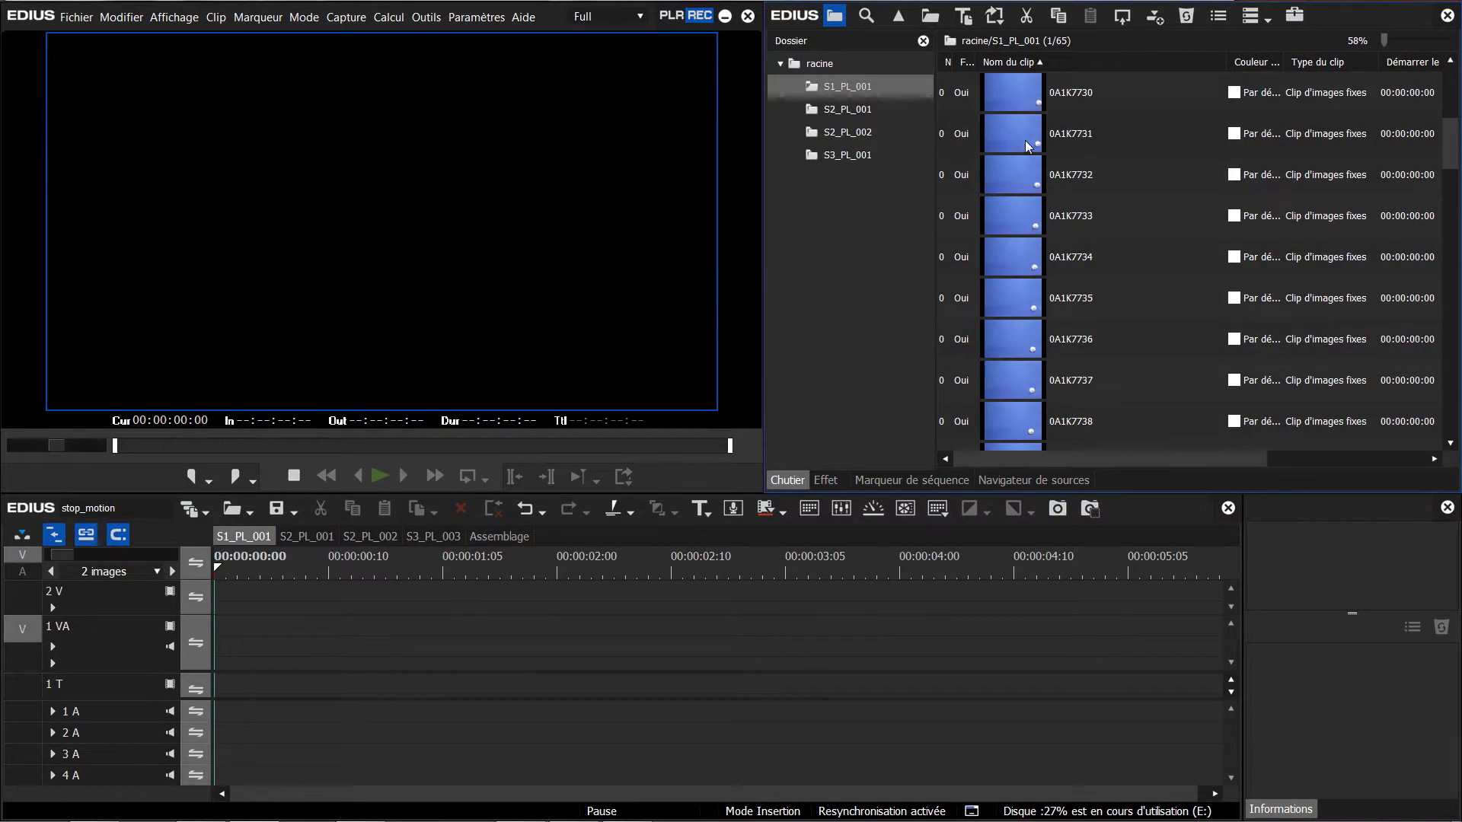
scroll(1025, 140, "down", 5)
scroll(1025, 141, "down", 5)
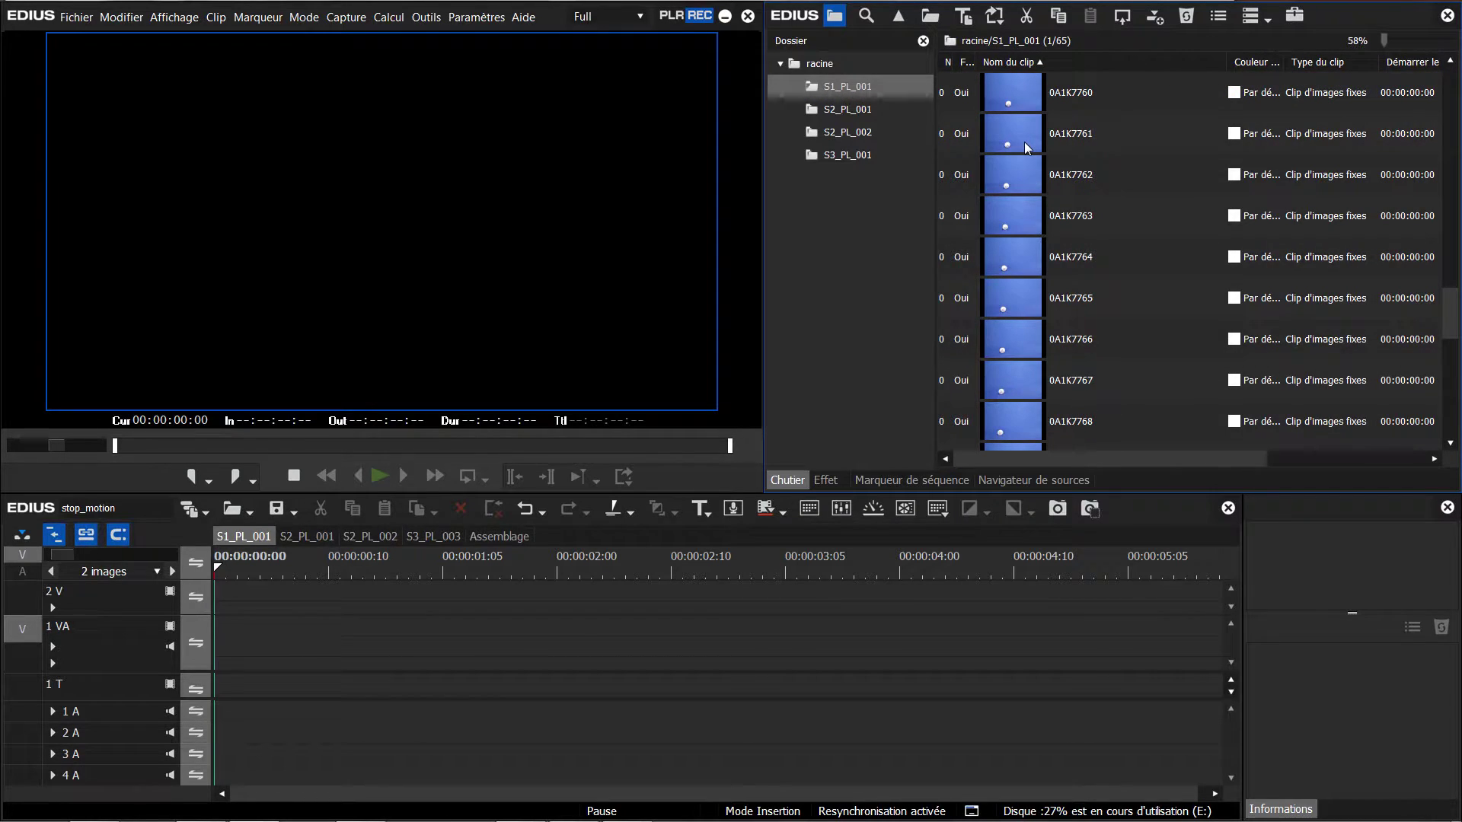
left_click(1017, 129)
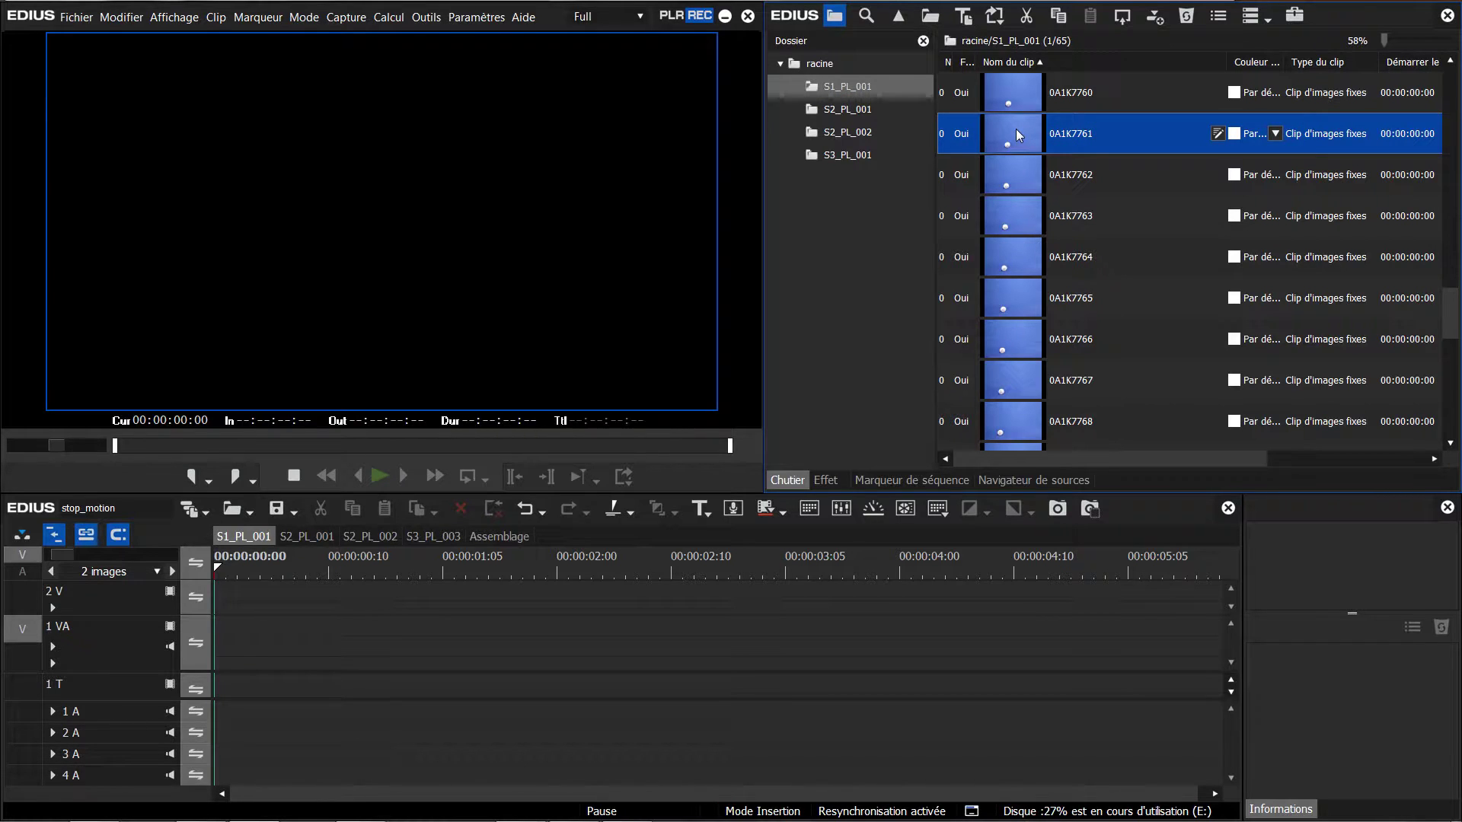
key("ctrl+a")
left_click_drag(961, 150, 233, 650)
key("space")
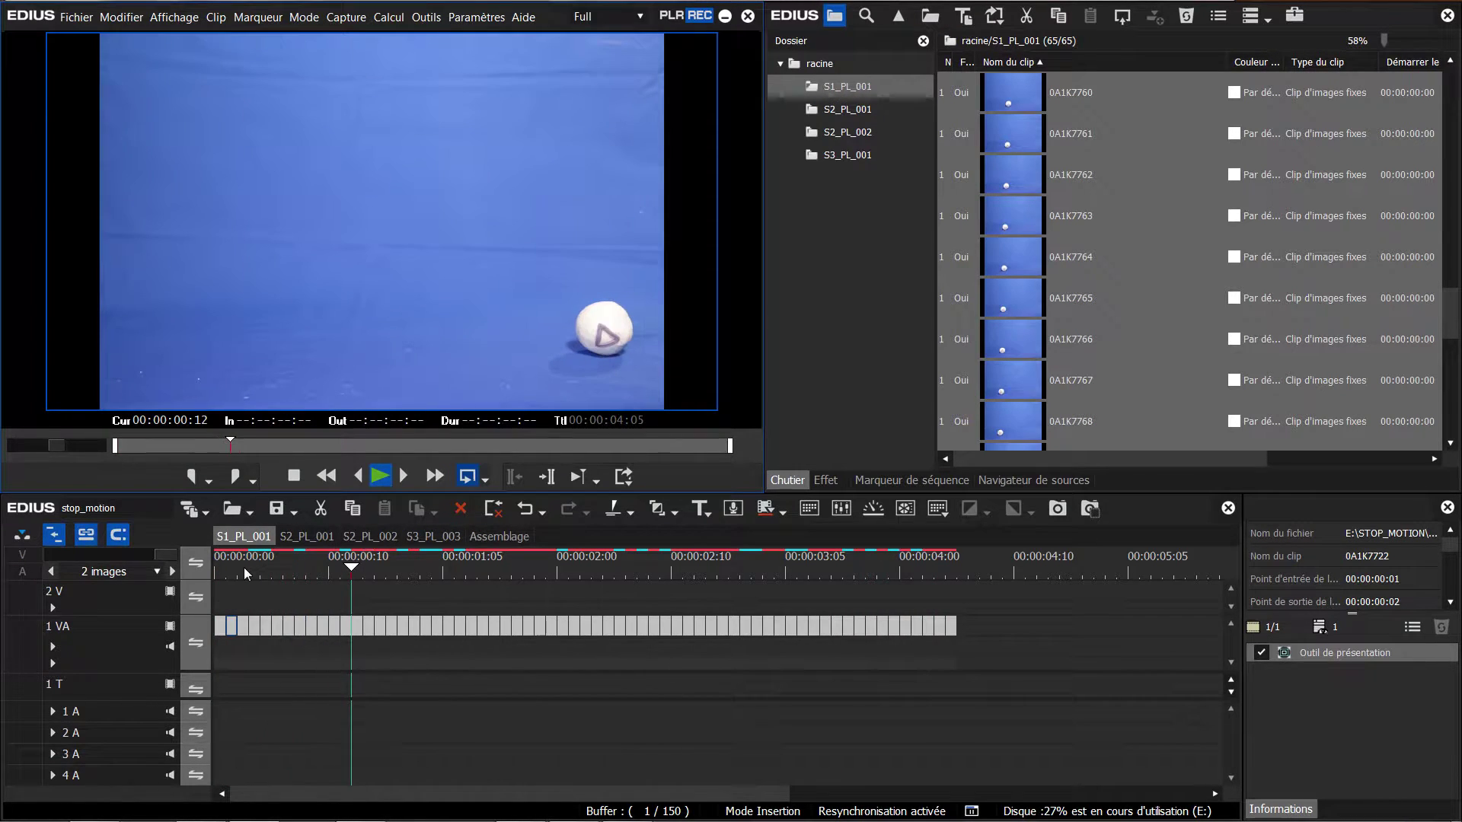
key("space")
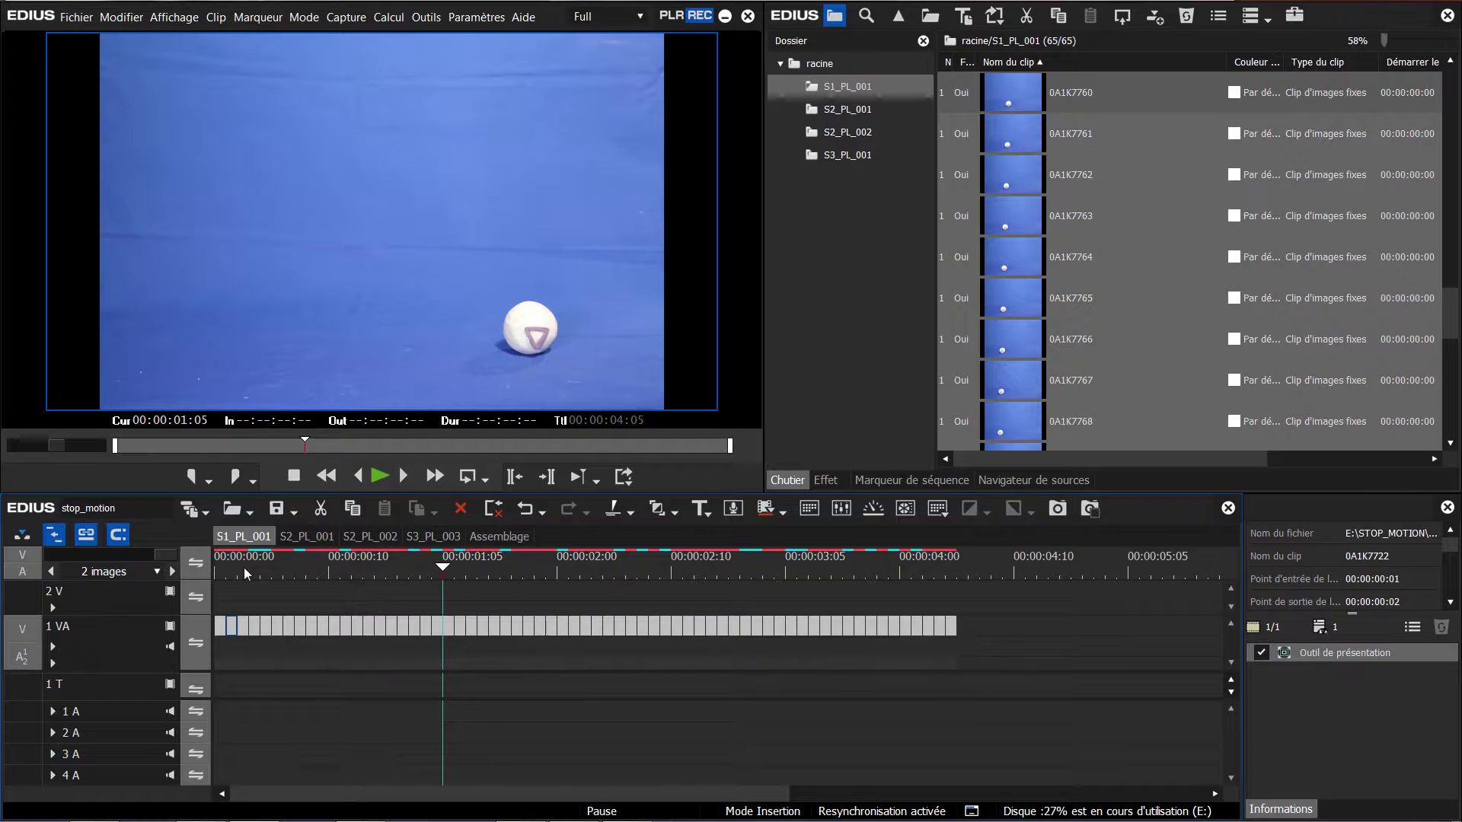
Step: Define all still images in the S1_PL_001 bin folder as one clip sequence
key("ctrl+a")
key("Menu")
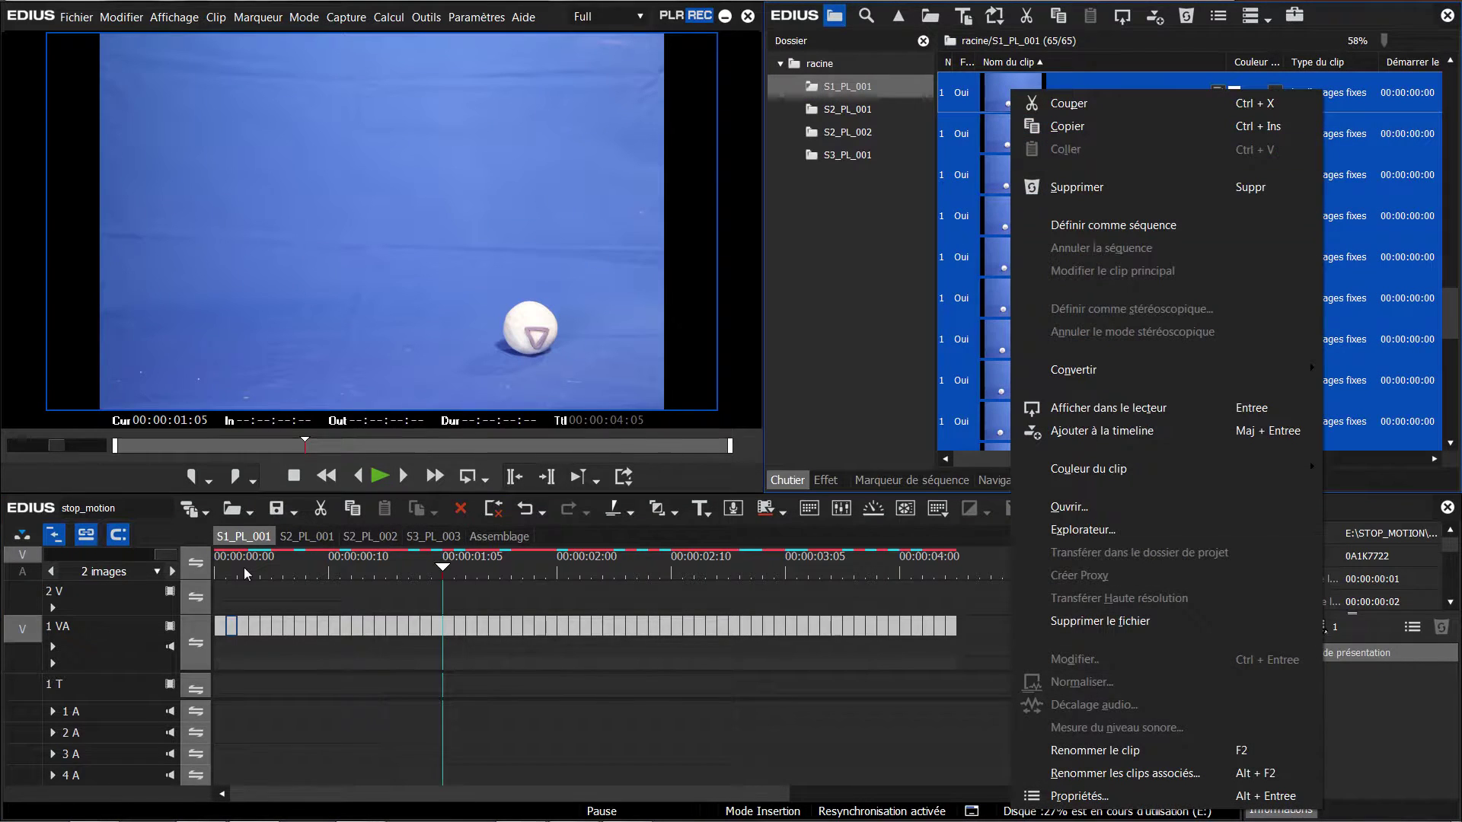
key("Down")
key("Down")
key("Down")
key("Down")
key("Return")
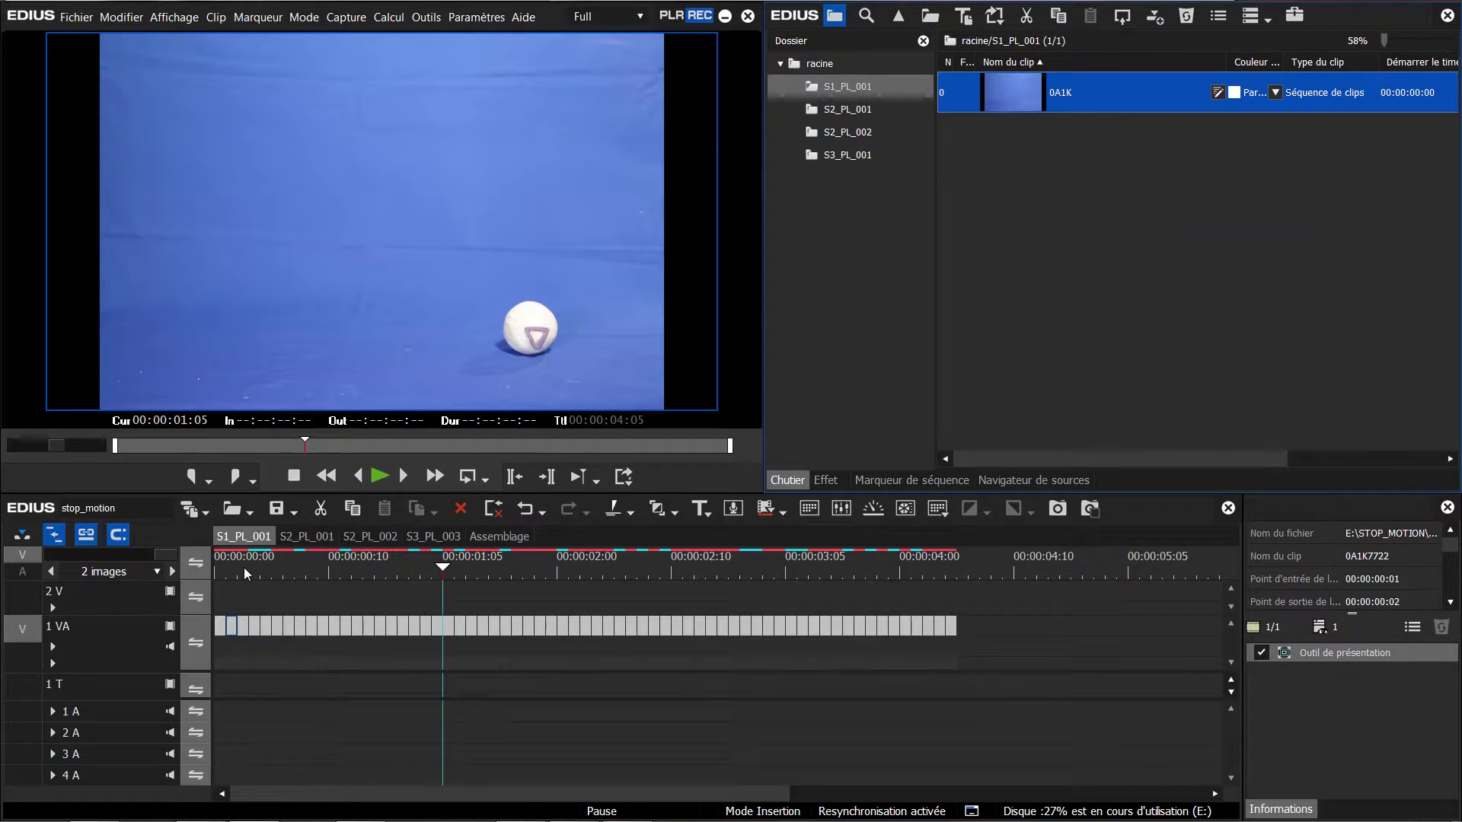
Step: Try to cancel the sequence definition of the 0A1K clip in the S1_PL_001 bin
key("Menu")
key("Down")
key("Down")
key("Down")
key("Down")
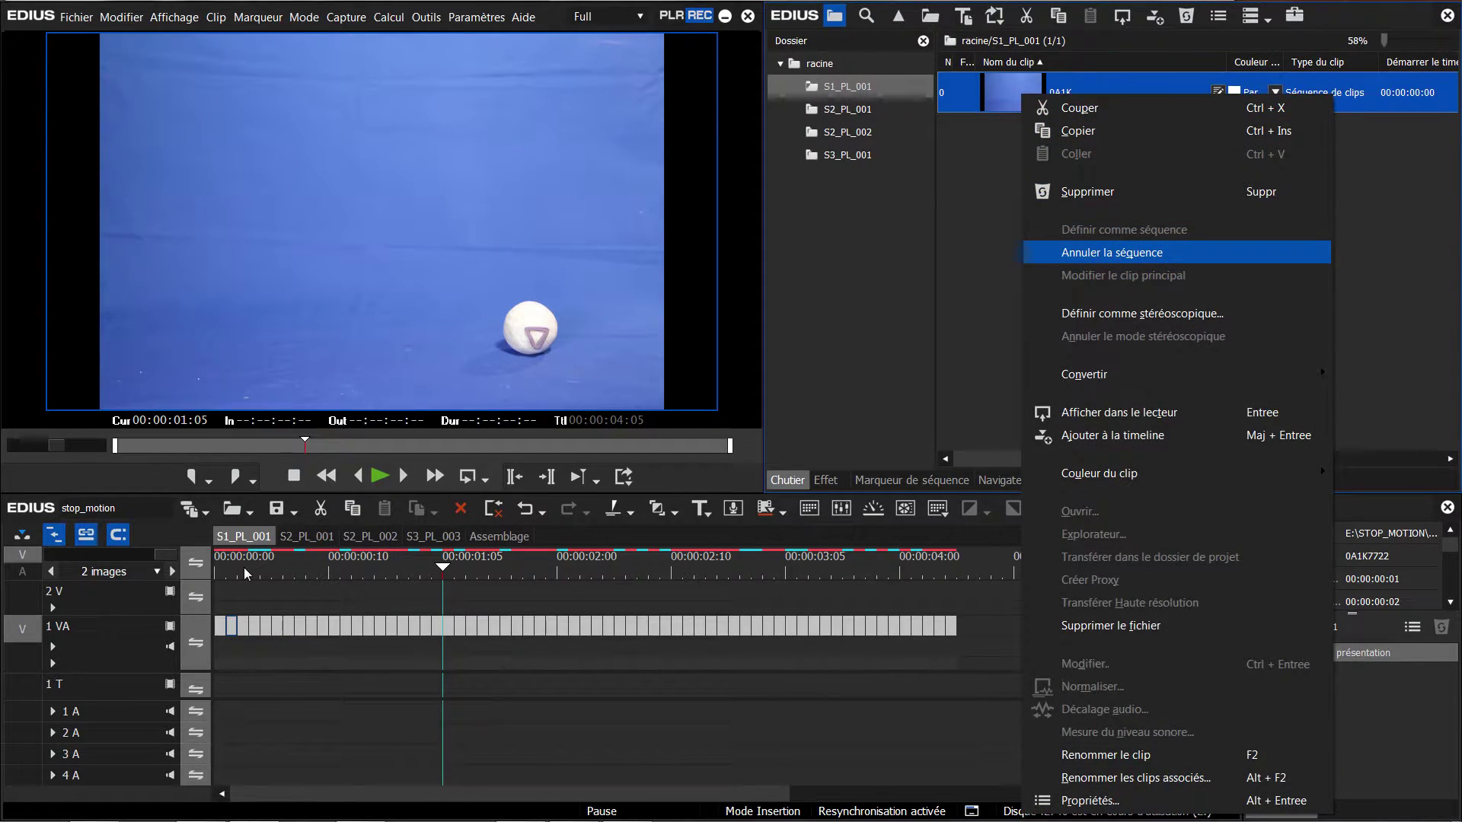
key("Return")
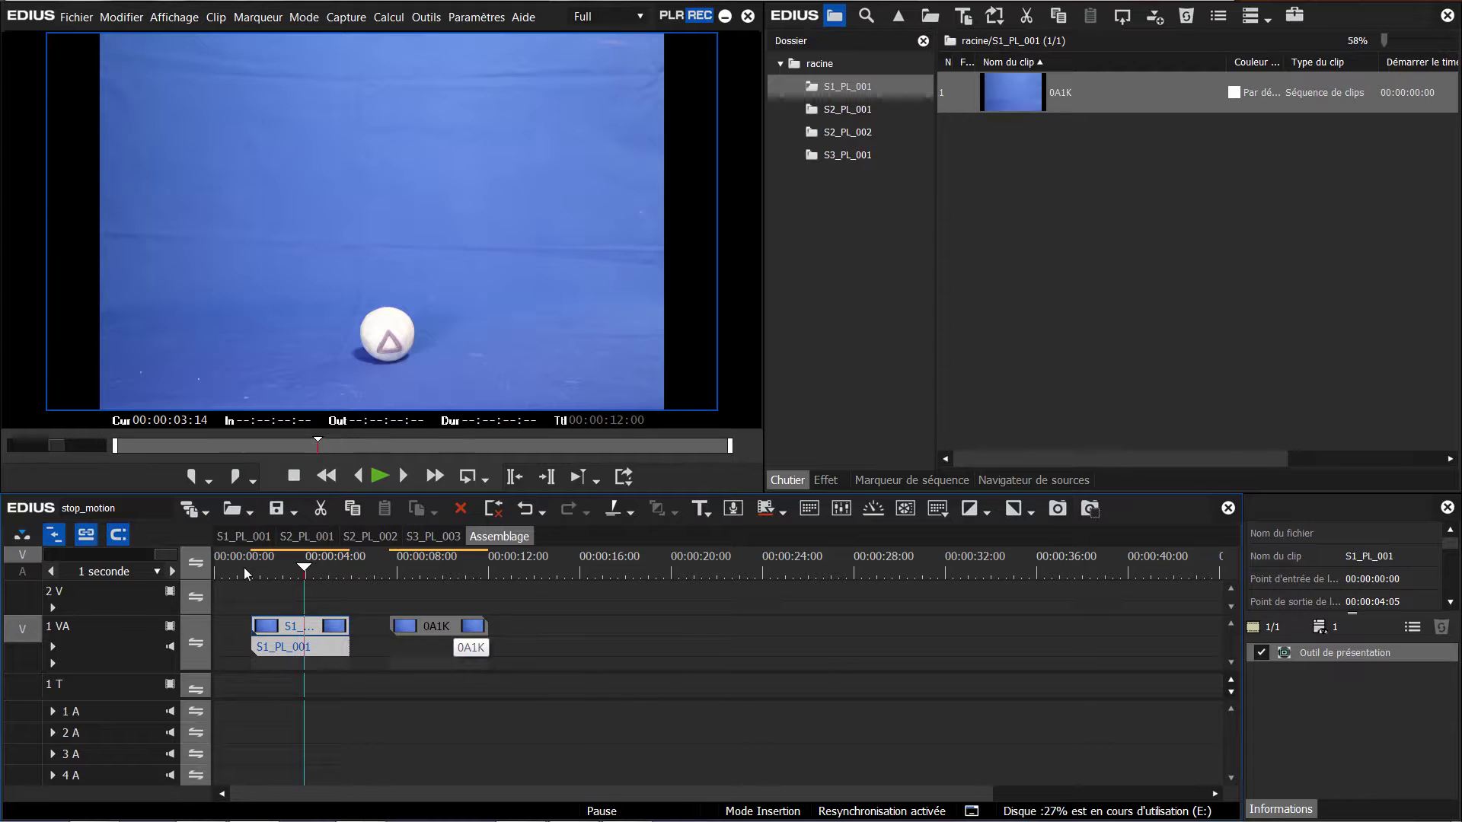
Step: Step back frame by frame through the nested S1_PL_001 clip in Assemblage to 00:00:03:03
key("Left")
key("Left")
key("Left")
key("Left")
key("Left")
key("Left")
key("Left")
key("Left")
key("Left")
key("Left")
key("Left")
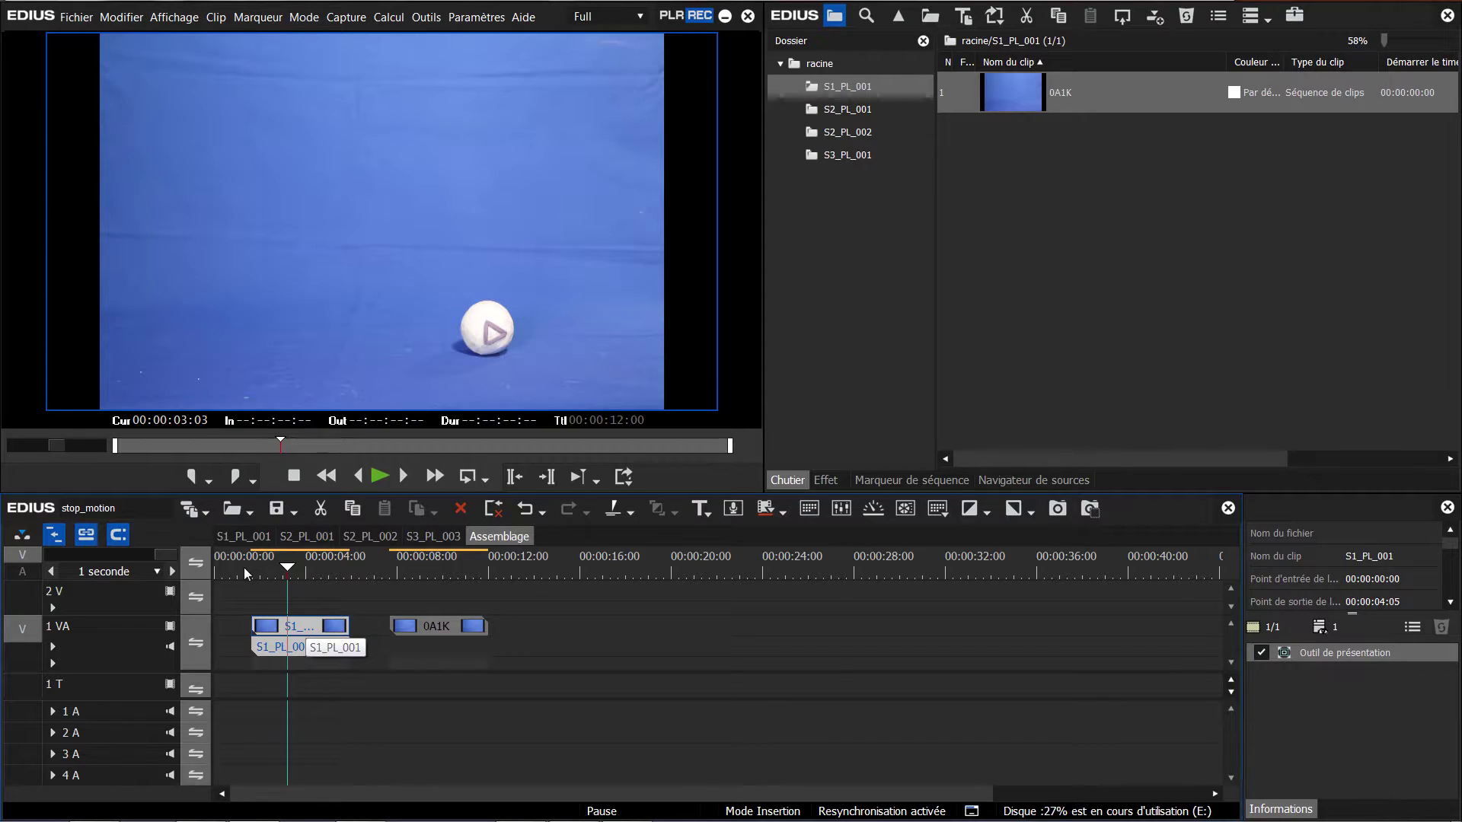
Step: Stretch the nested S1_PL_001 clip to 159.20% and set its vertical position to -12.20% in the layout tool
key("F7")
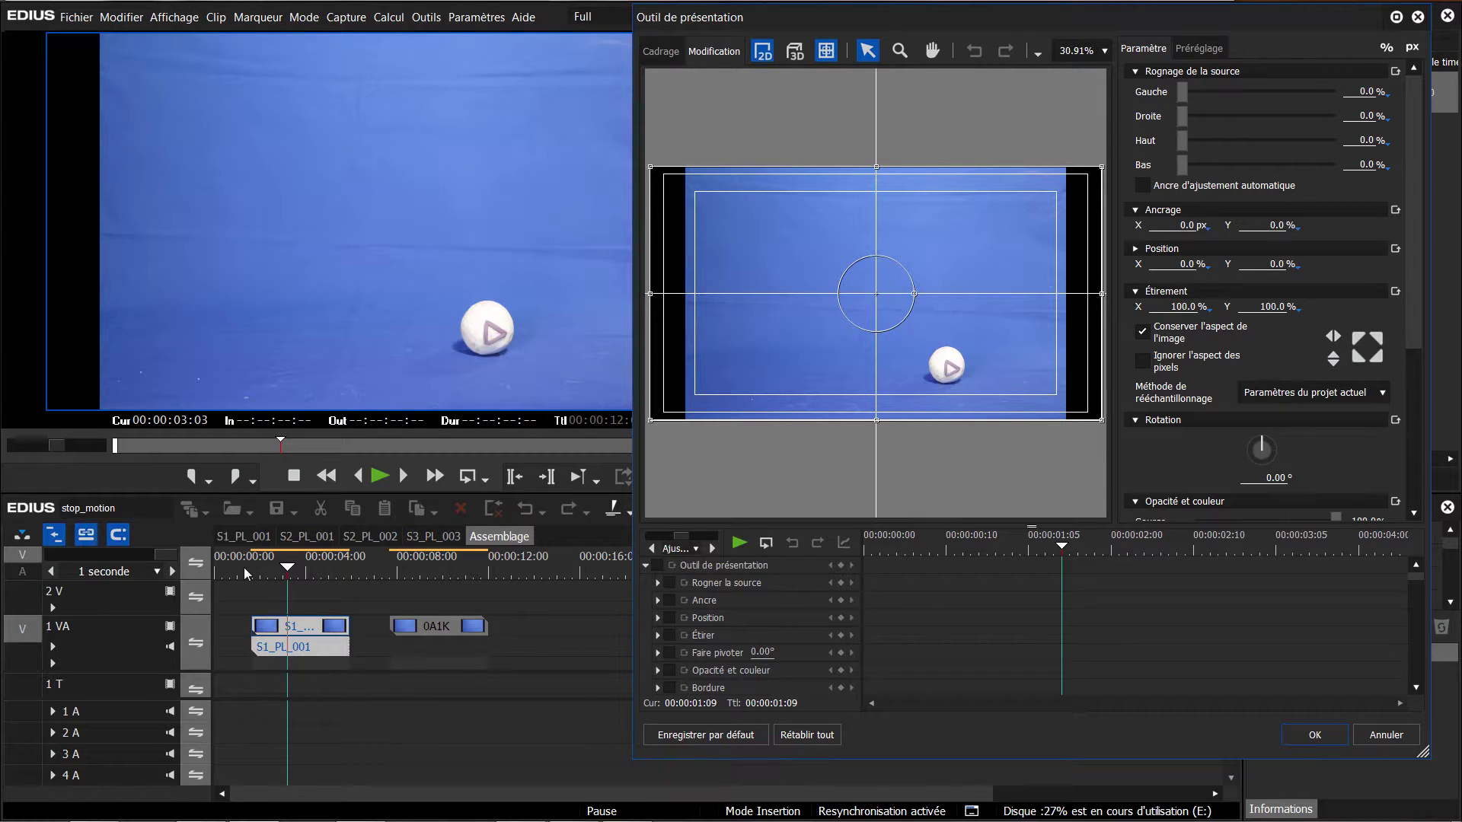
left_click_drag(1183, 306, 1243, 264)
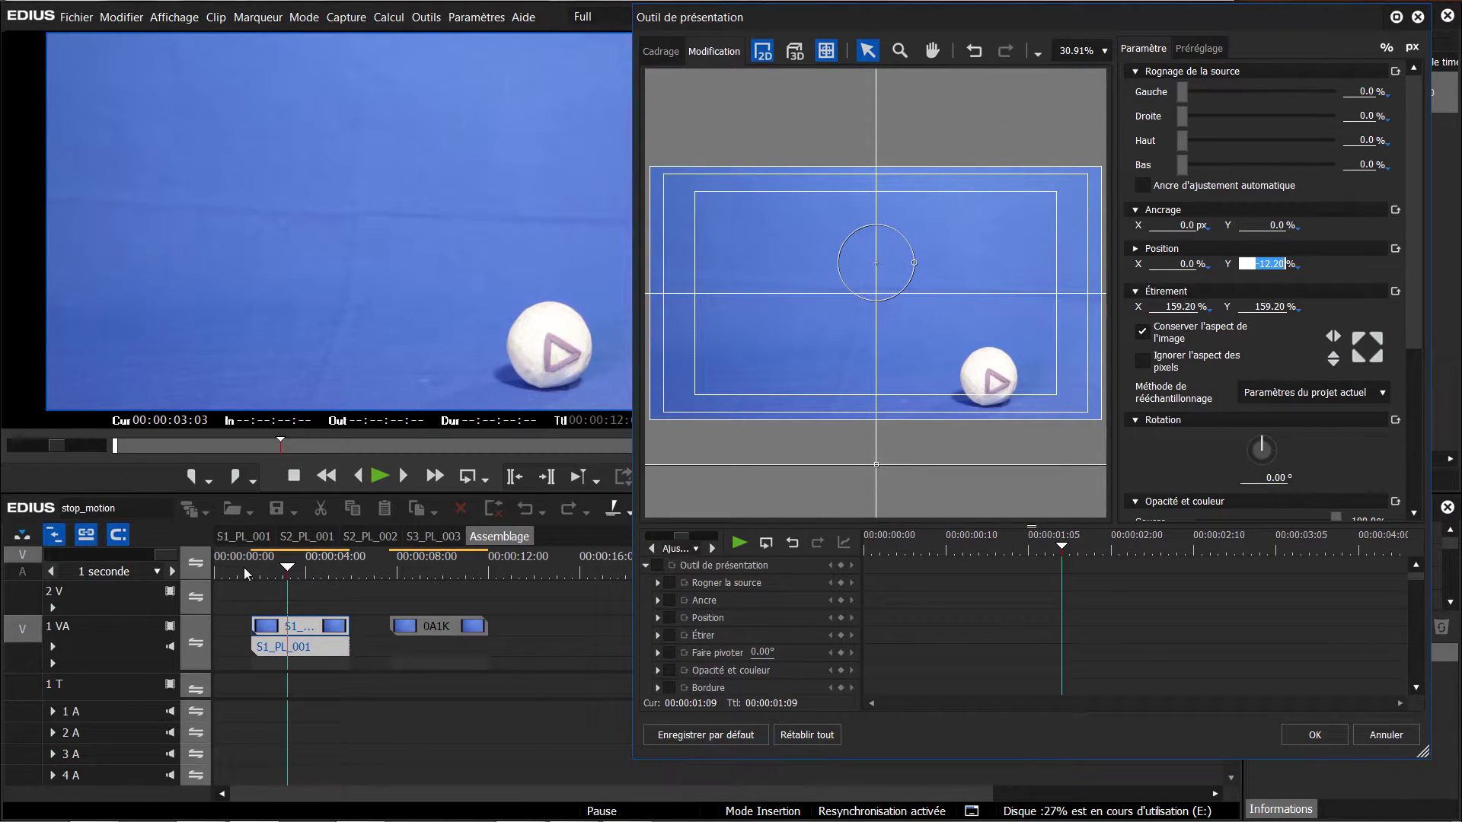
key("Return")
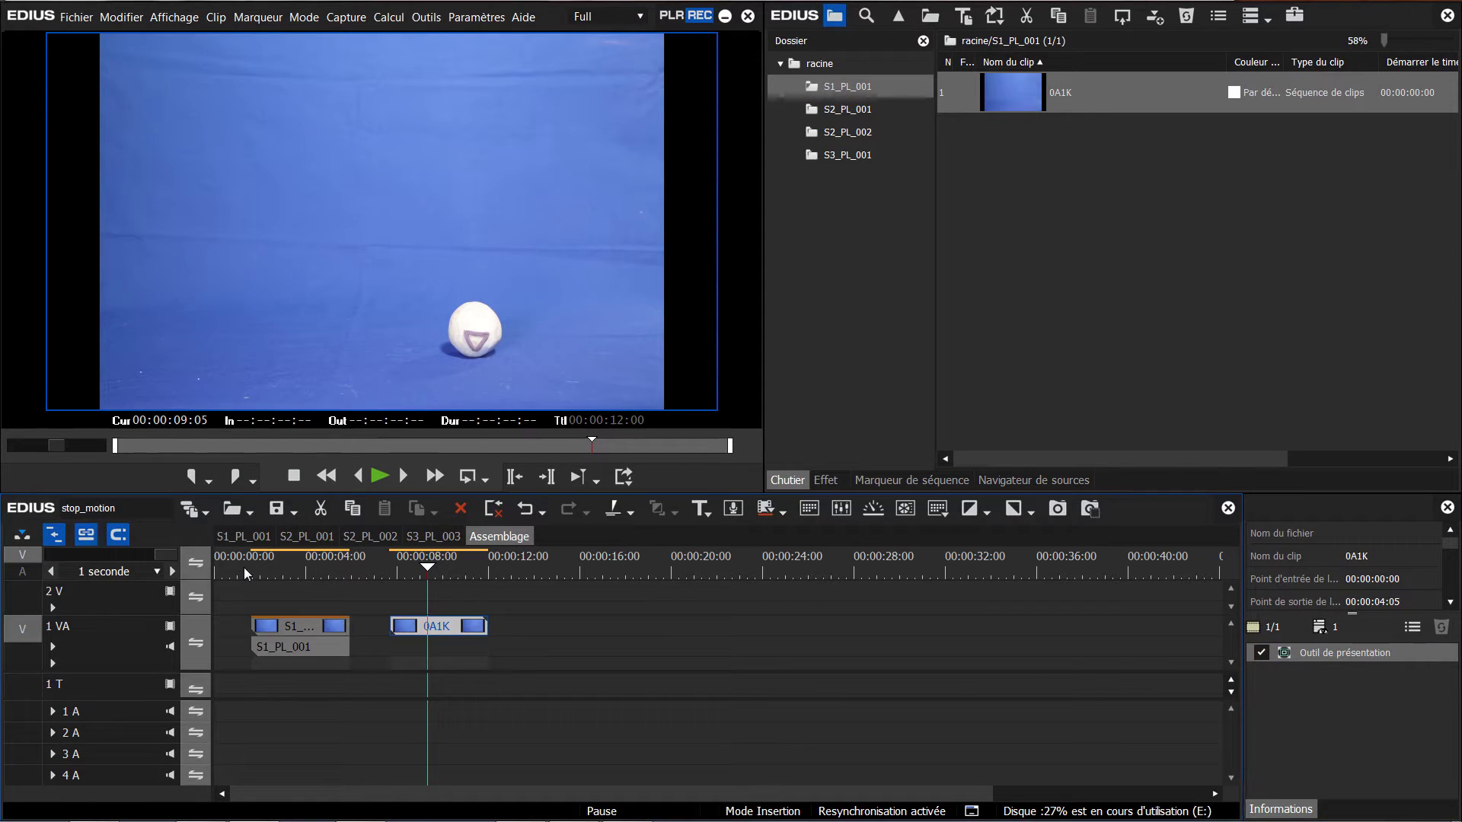
Step: Stretch the 0A1K sequence clip in Assemblage to 76% and shift its image upward in the layout tool
key("F7")
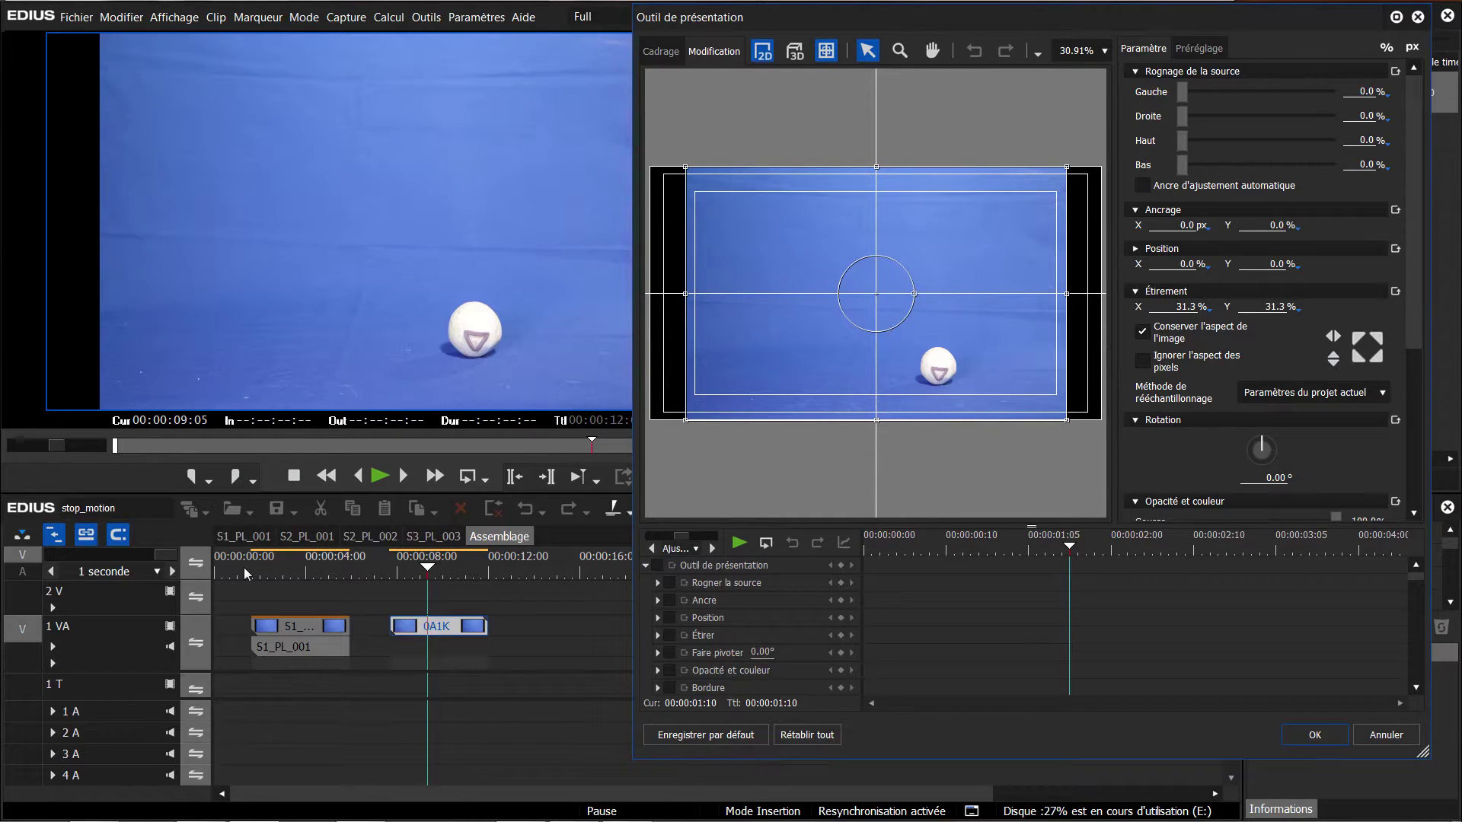
left_click(1185, 307)
scroll(1185, 306, "up", 20)
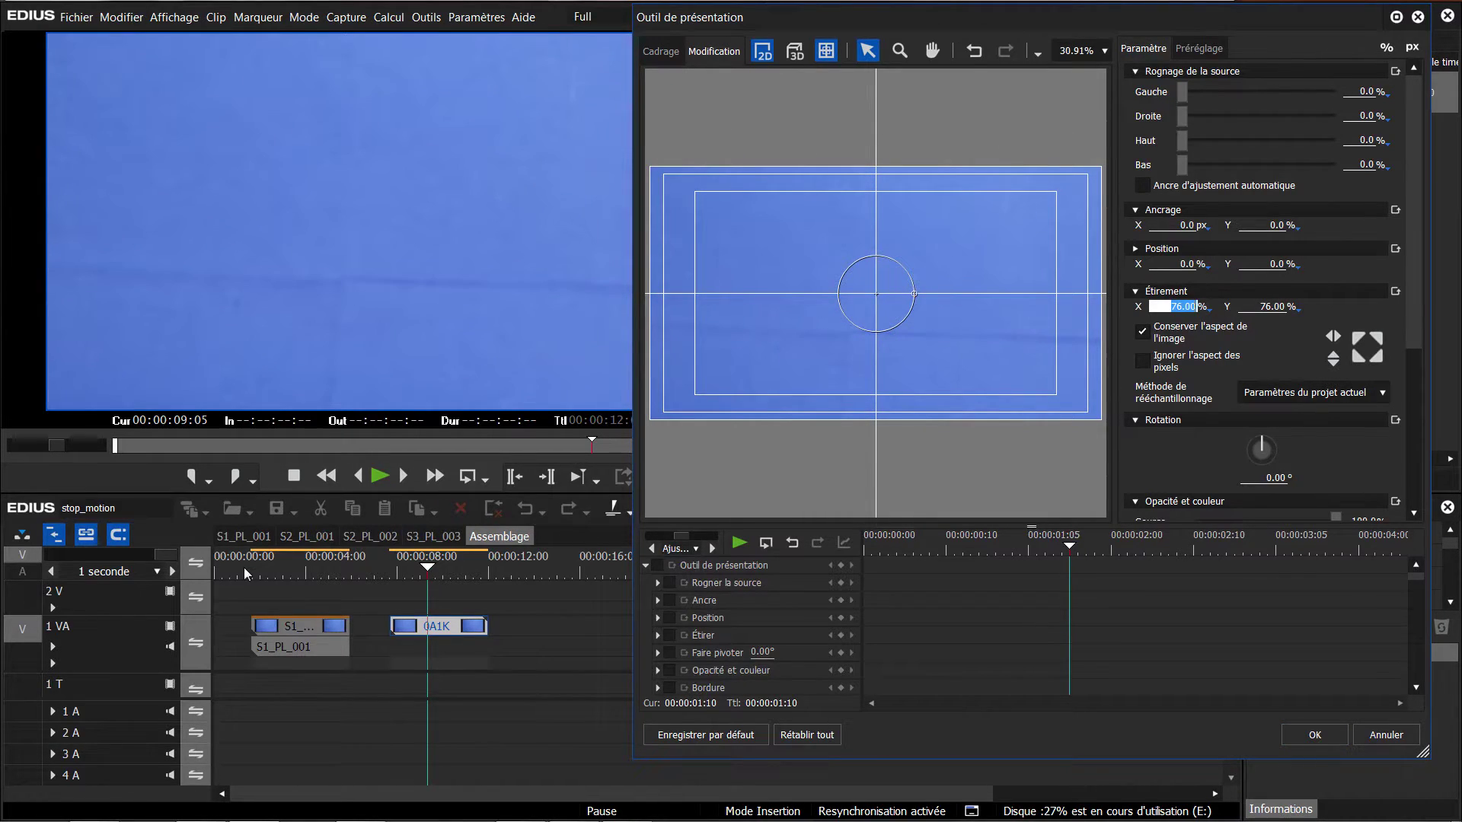
left_click(1268, 264)
scroll(1268, 265, "down", 6)
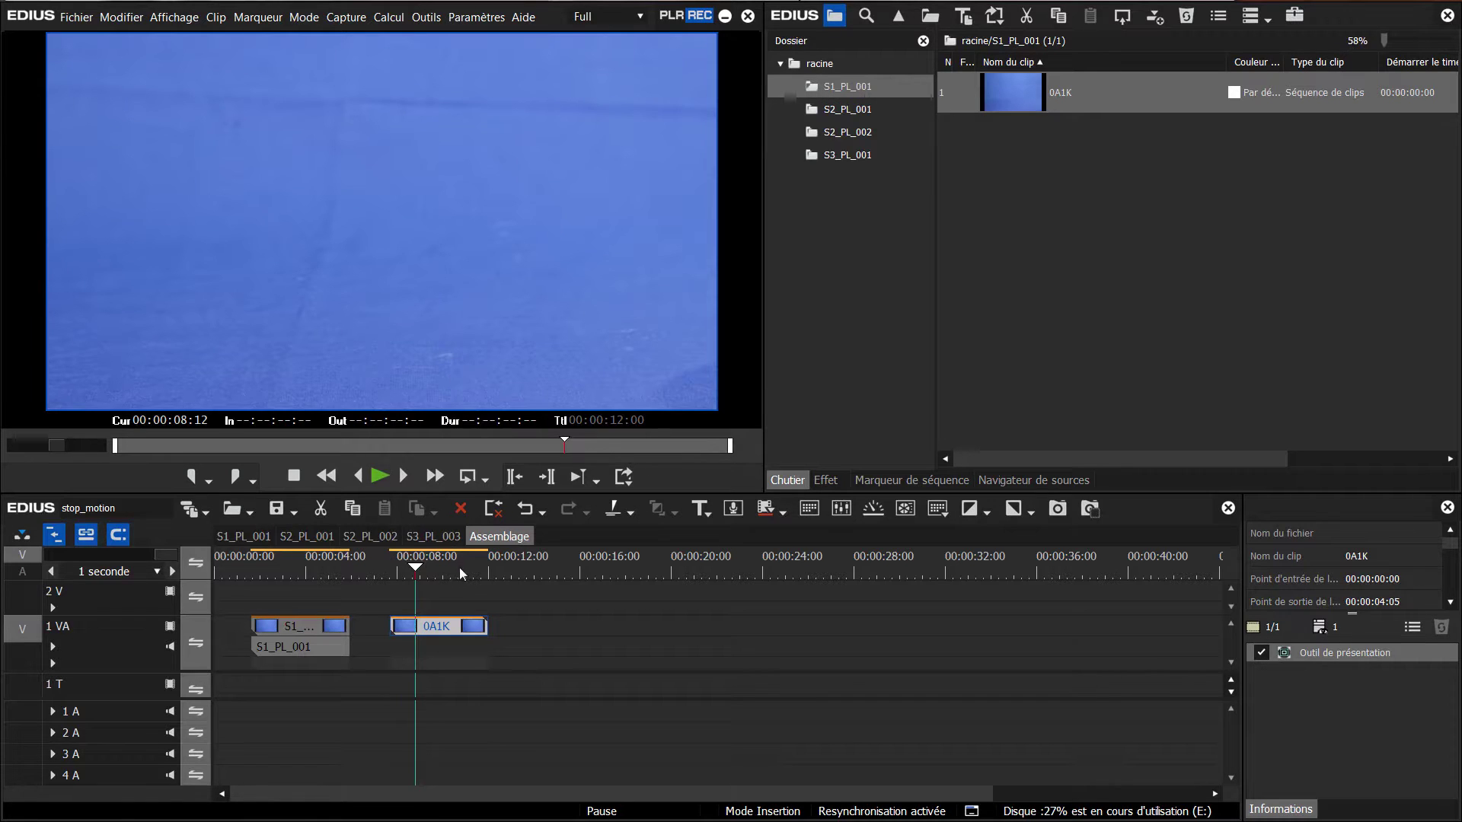
Step: Add a white Color Matte clip on track 1 VA beneath the 0A1K clip on track 2 V
right_click(524, 662)
mouse_move(721, 354)
left_click(989, 382)
left_click(327, 719)
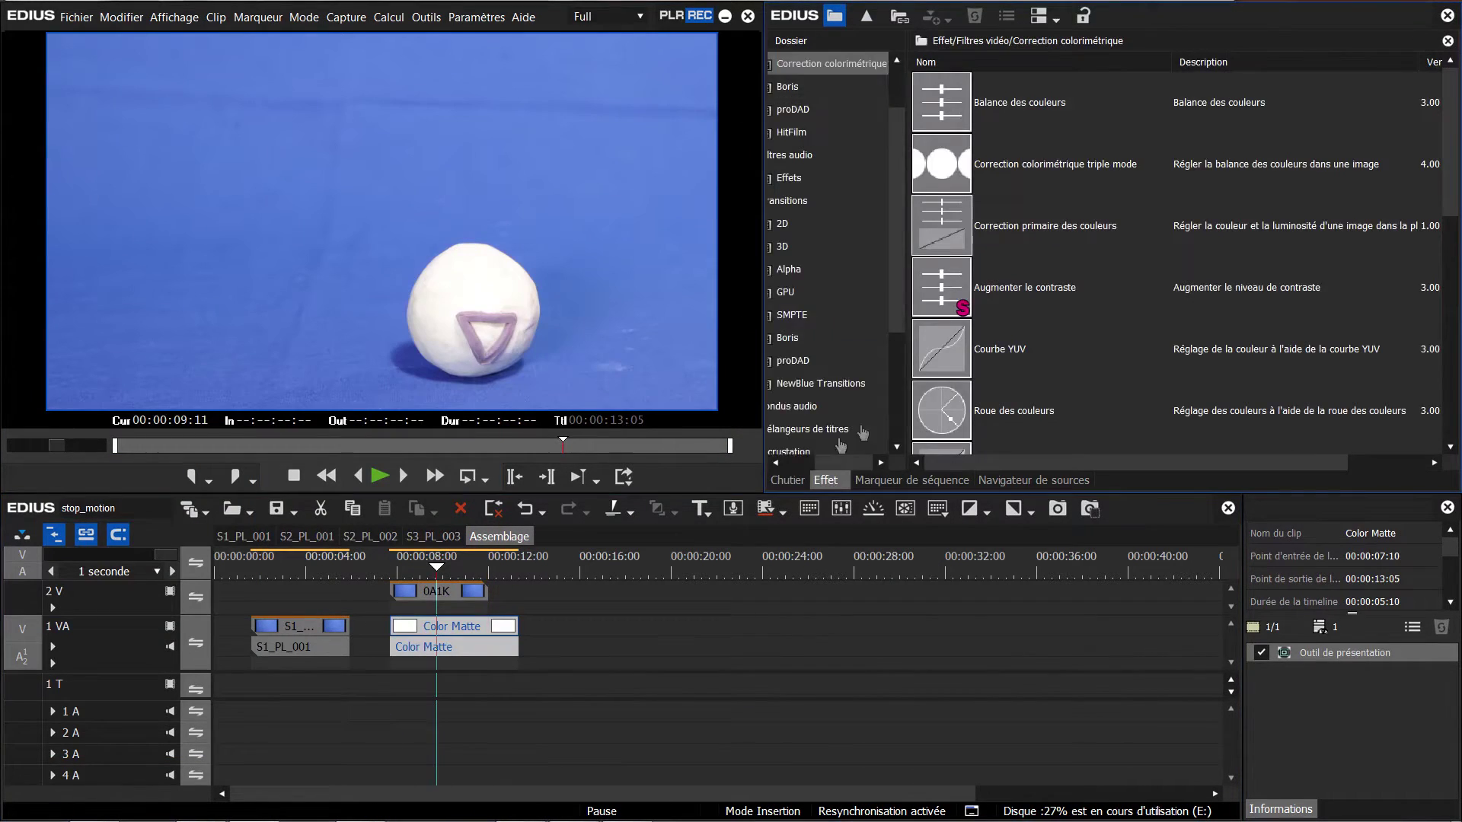
Step: Apply Incrustation en chrominance to the 0A1K clip on track 2 V and check its key with the Découpe view
left_click(849, 337)
left_click_drag(1036, 164, 416, 609)
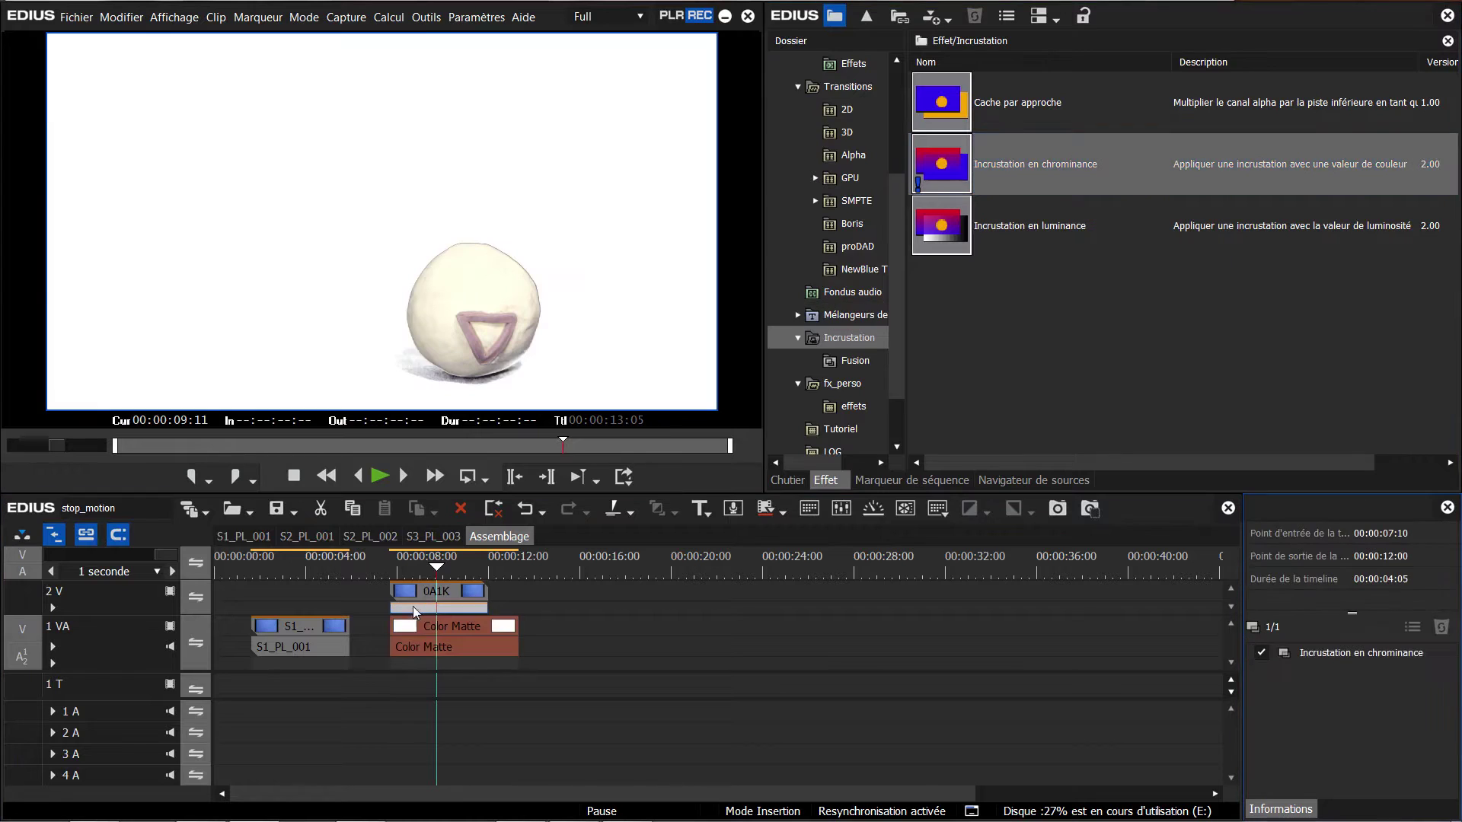
double_click(416, 609)
left_click(683, 211)
left_click(590, 138)
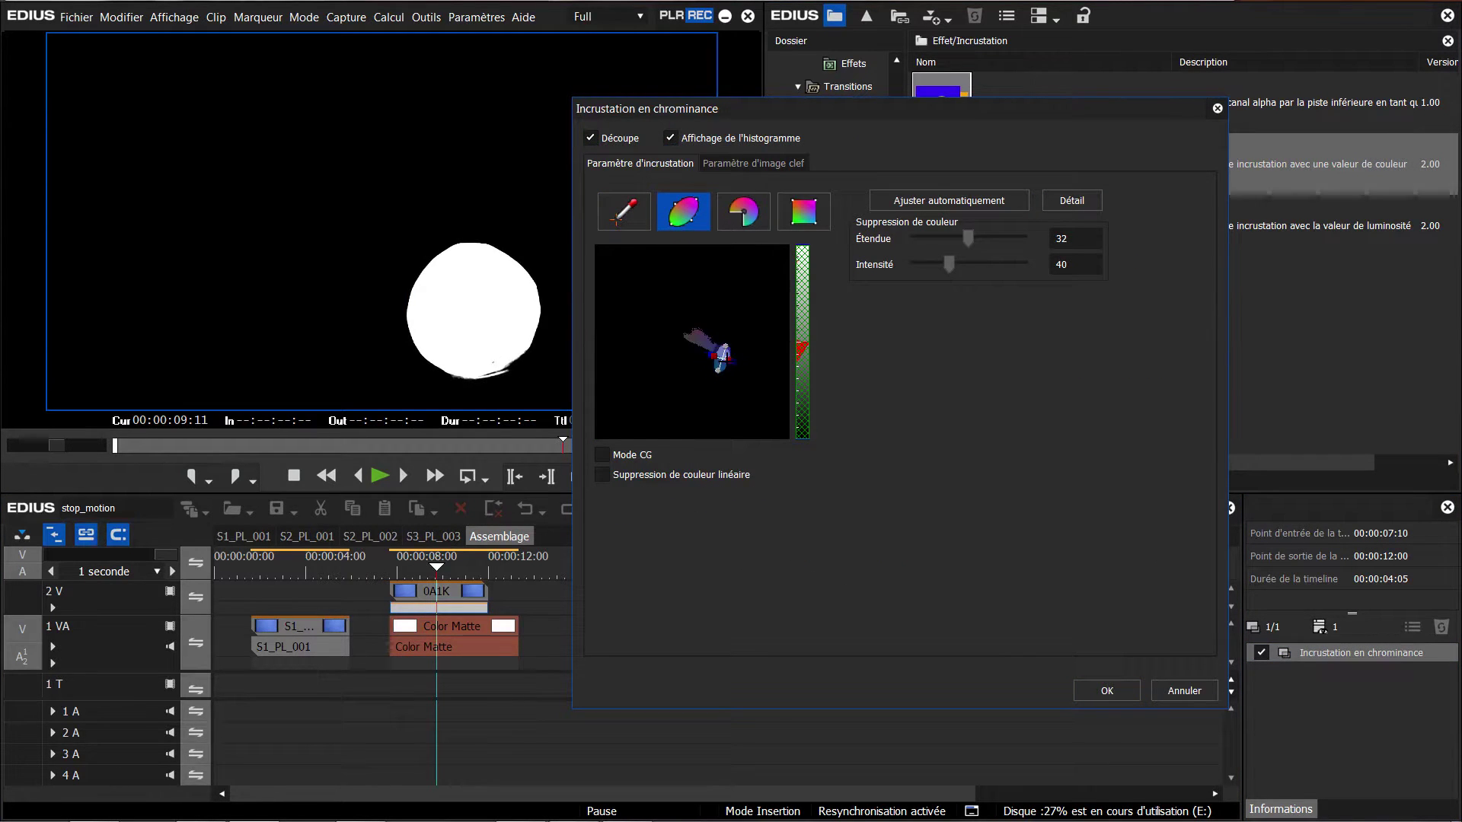
left_click(590, 138)
left_click_drag(654, 108, 726, 109)
left_click(379, 476)
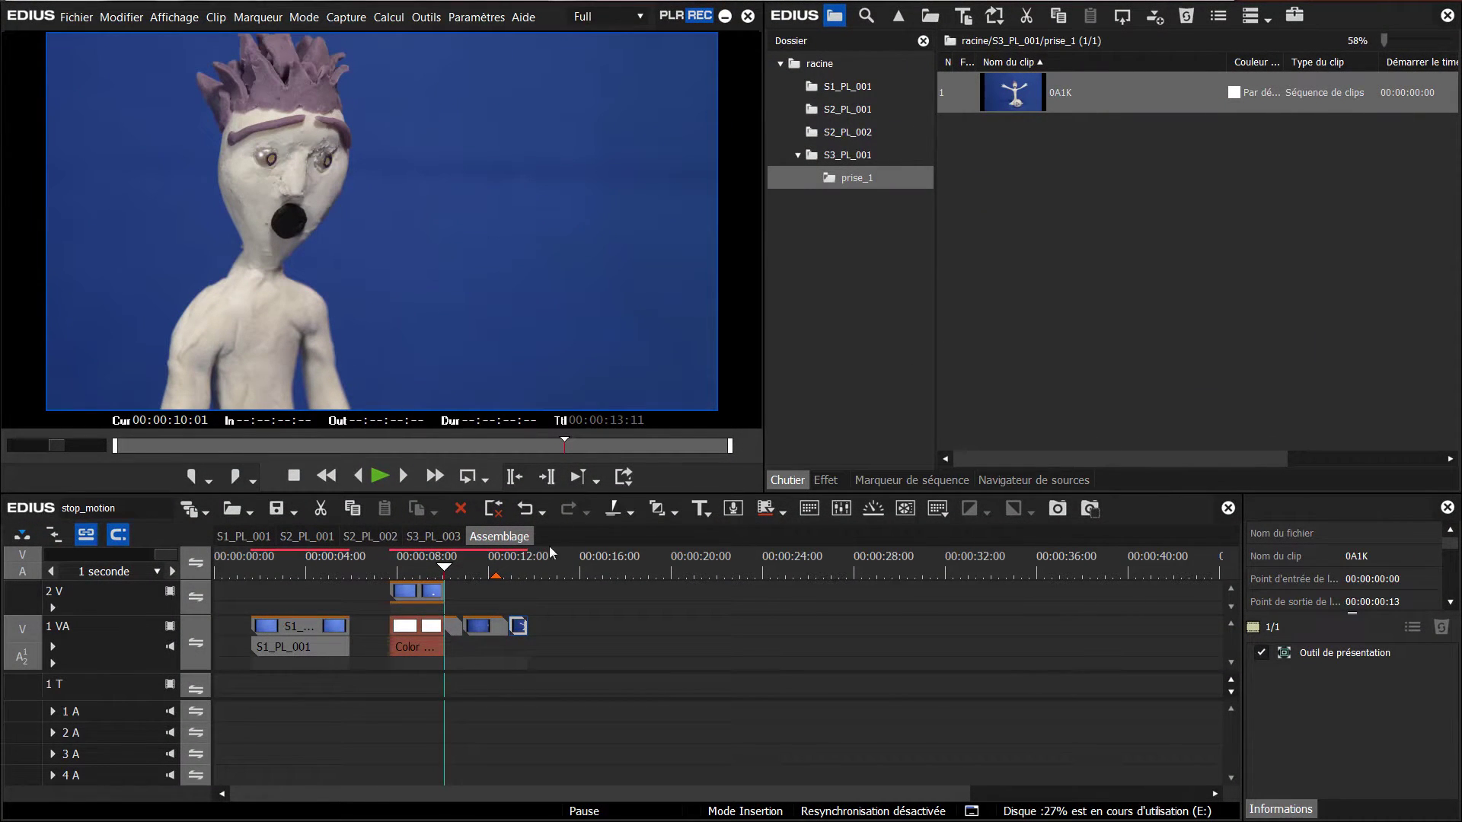
Step: Cut the puppet clip after the Color Matte on track 1 VA at 00:00:10:05 and select its second part
left_click_drag(446, 574, 450, 569)
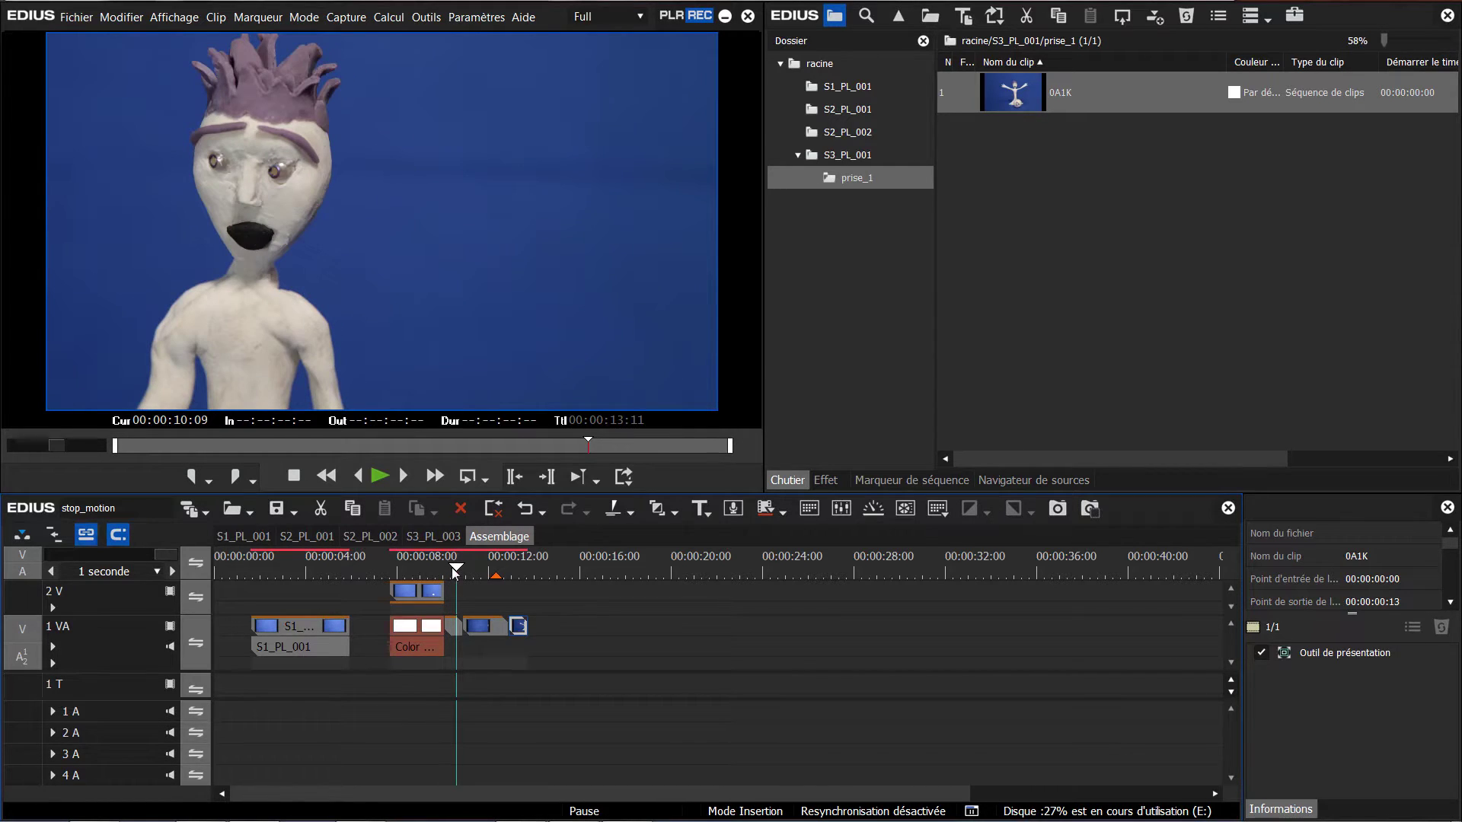
key("Left")
key("Left")
key("Left")
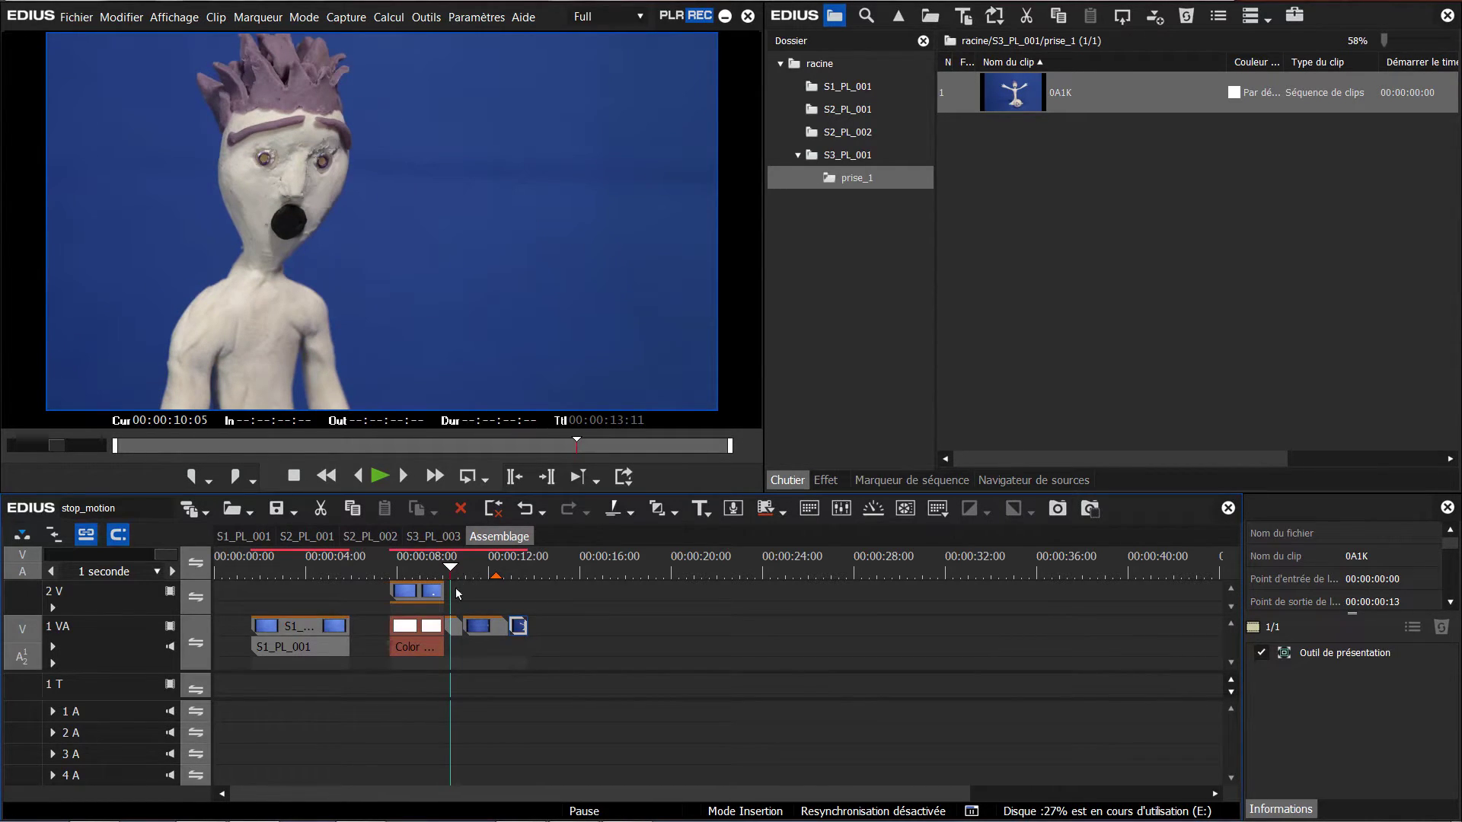
left_click(455, 632)
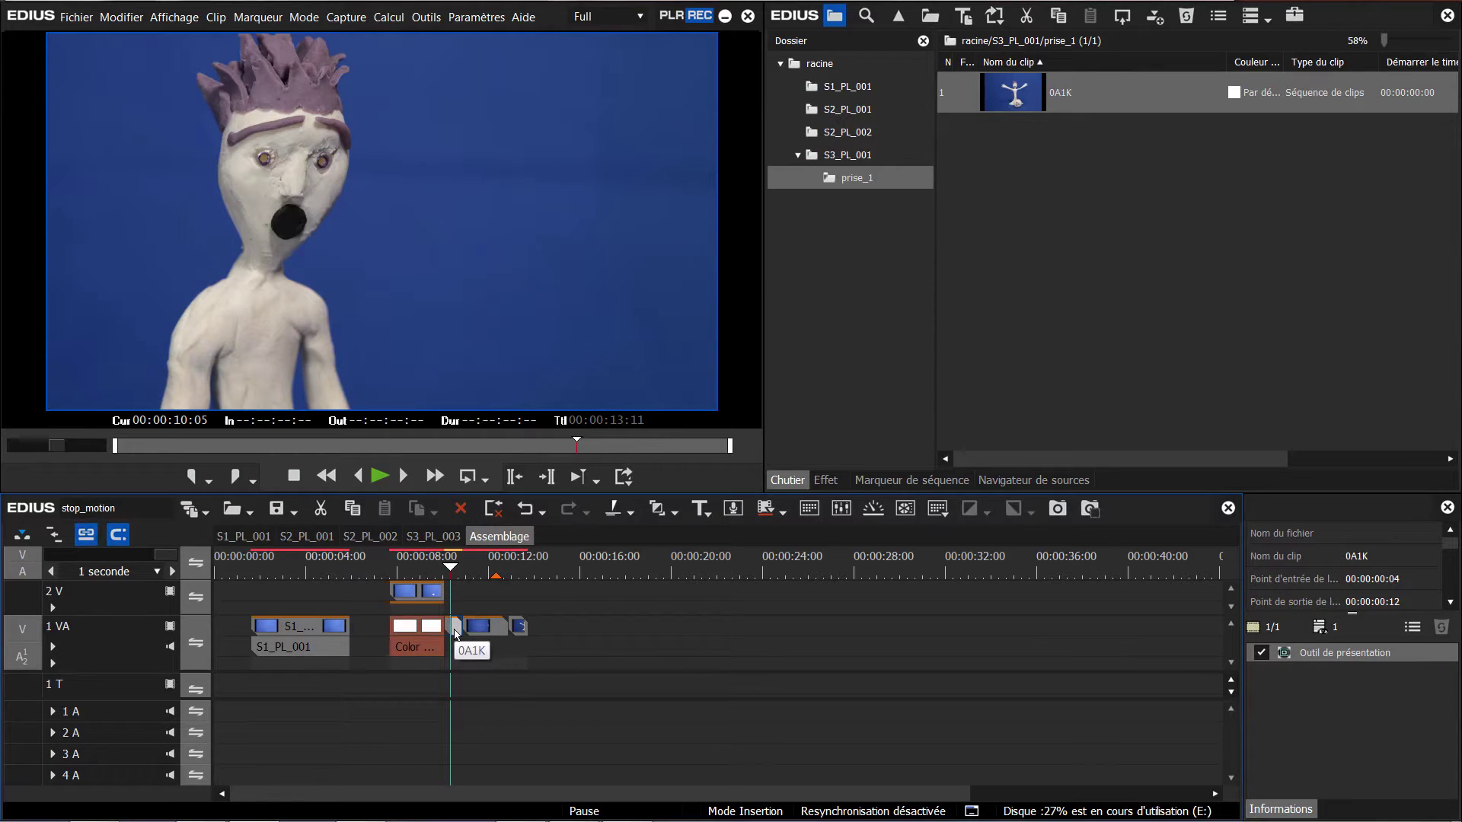
Step: Set the selected puppet clip part to 25% speed with Flux optique interpolation and play it back
key("alt+e")
type("25")
left_click(587, 753)
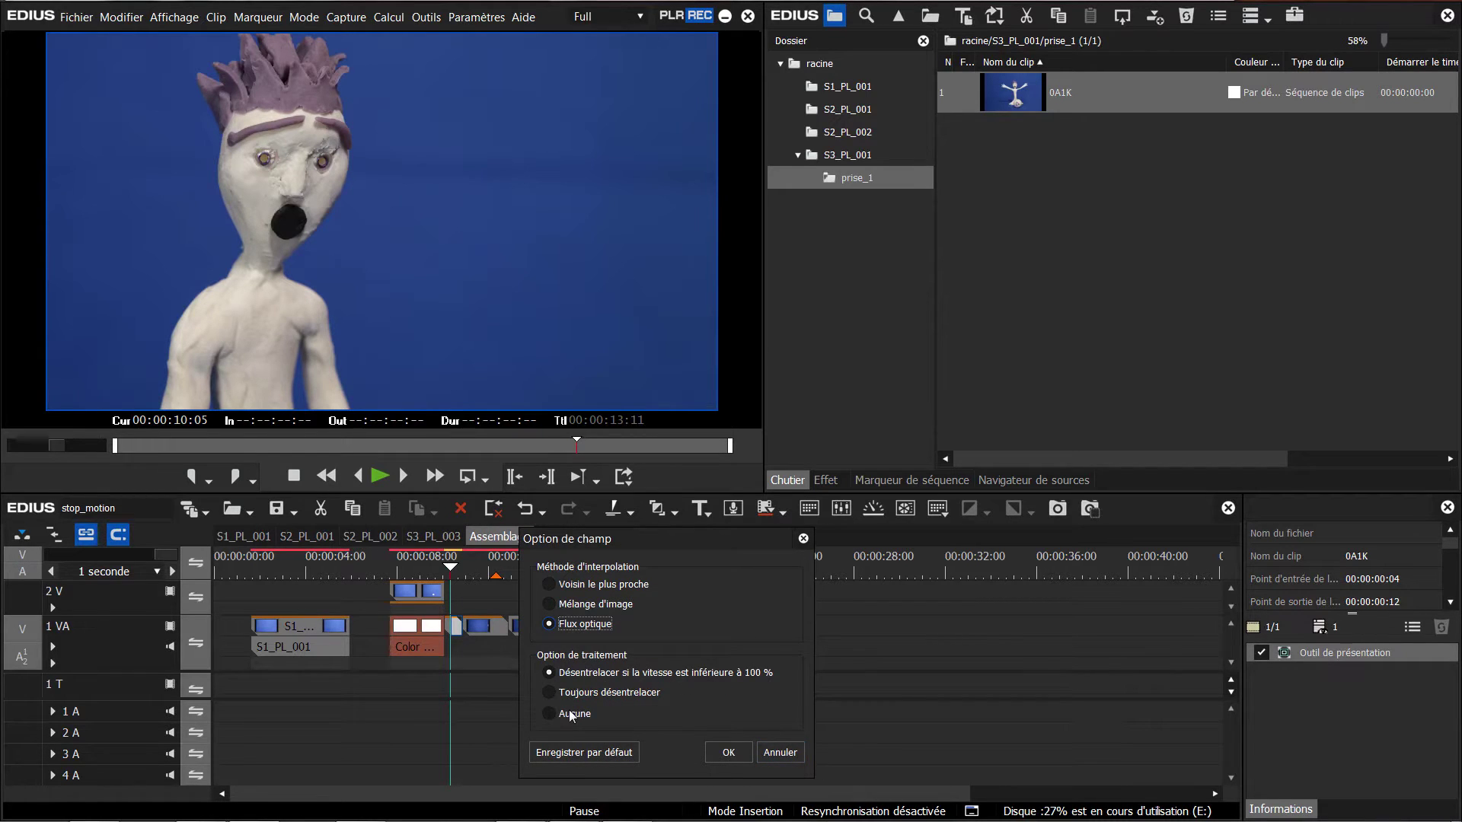
left_click(728, 752)
left_click(668, 752)
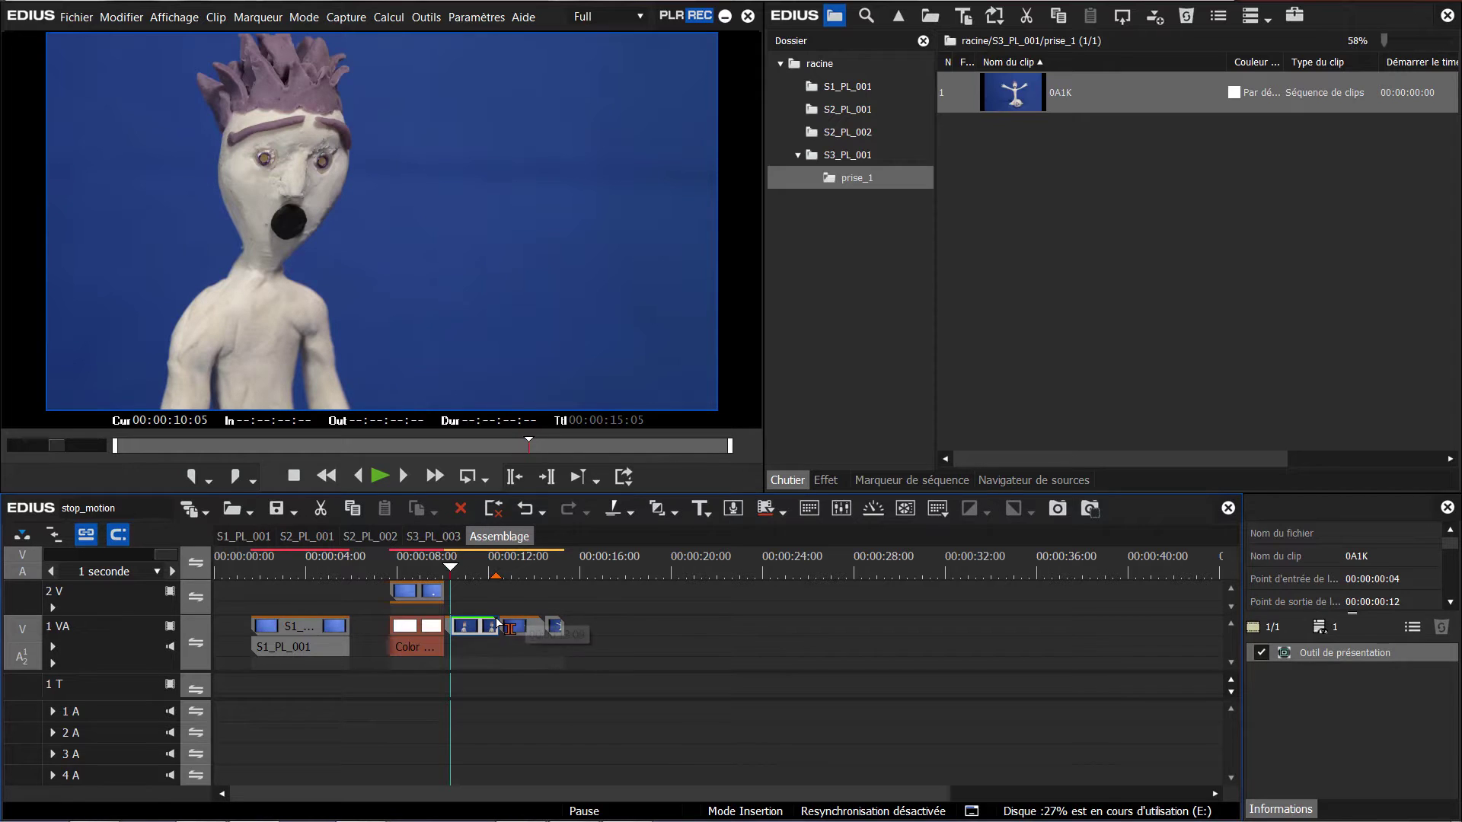
key("space")
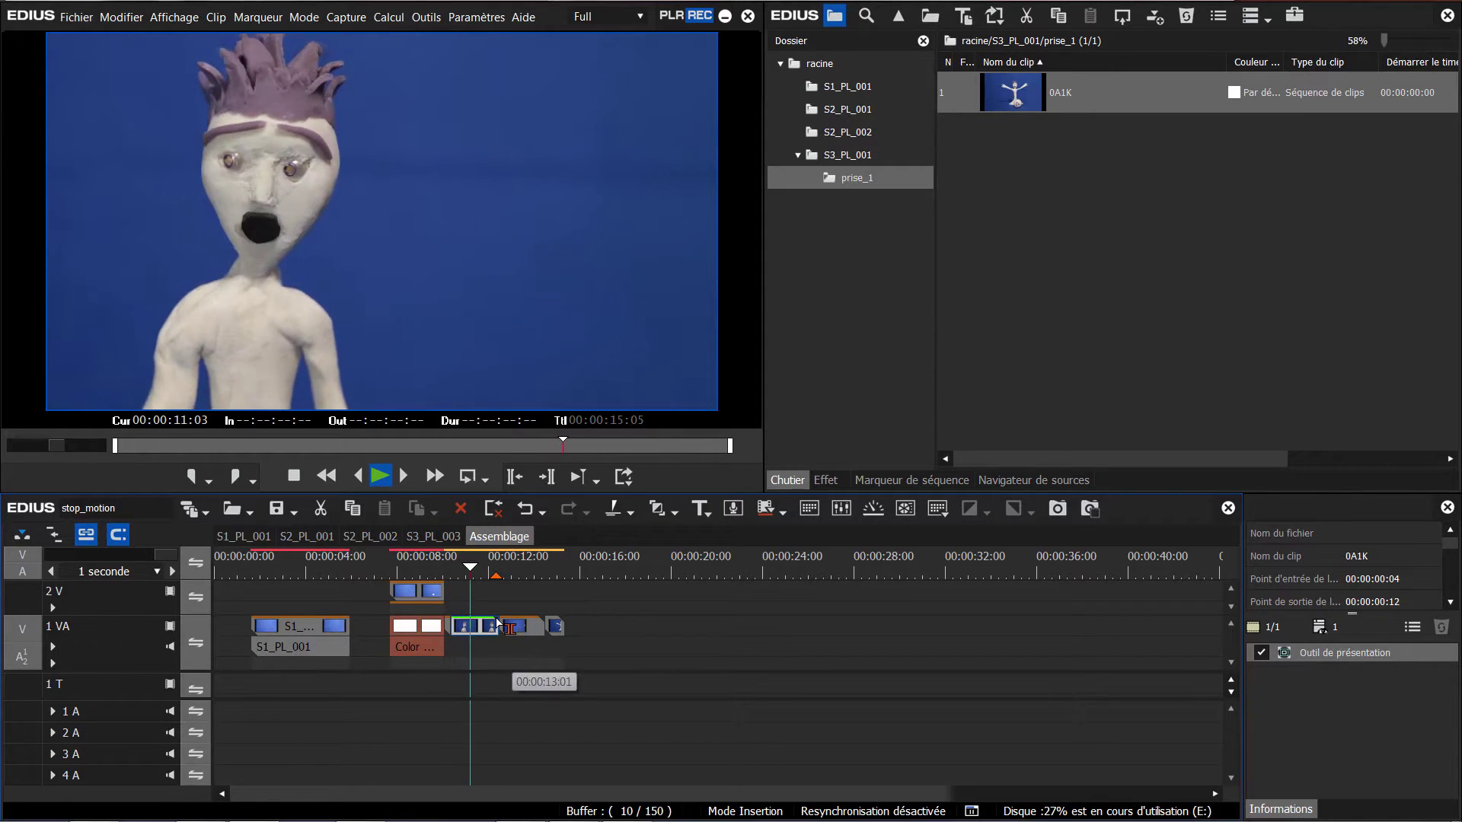
key("space")
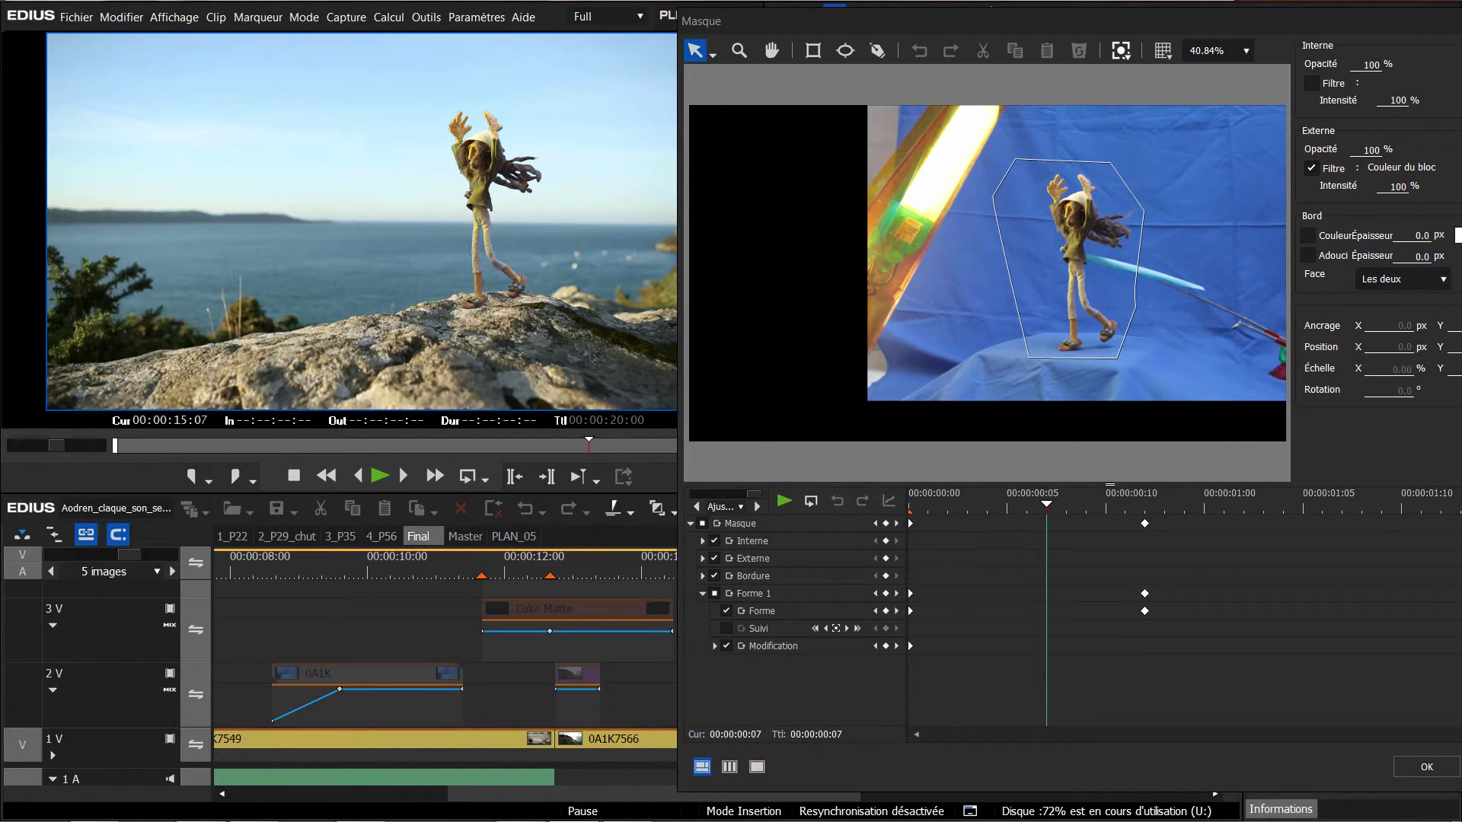
Step: Scrub forward through the animated Forme 1 mask around the puppet in the Masque timeline
left_click_drag(1054, 509, 1268, 523)
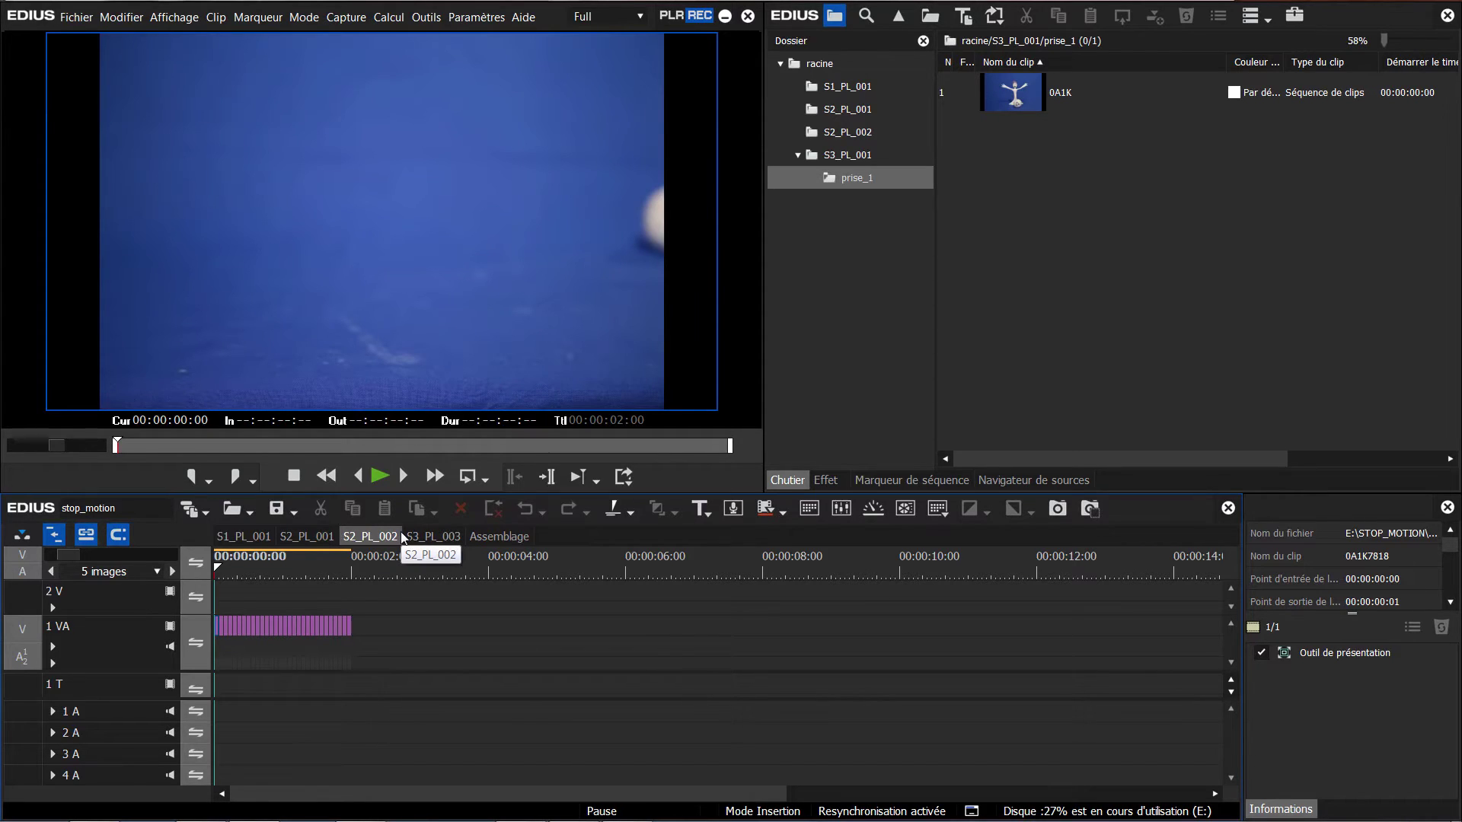
Step: Extend the S2_PL_002 sequence to 00:00:02:14 by duplicating the final ball stills after the existing images on track 1 VA
left_click_drag(286, 576, 350, 577)
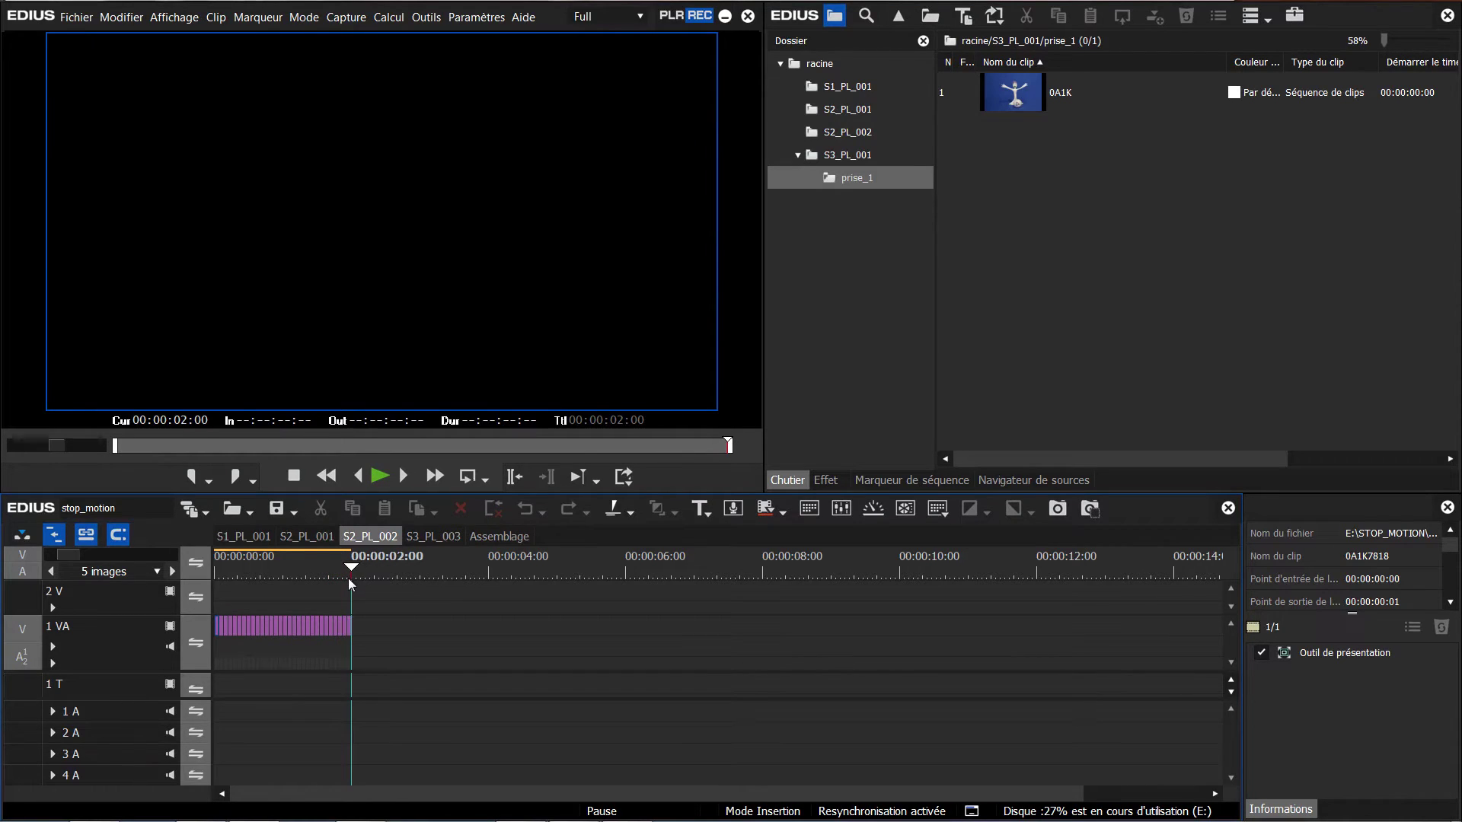
left_click(348, 629)
left_click_drag(349, 628, 356, 631)
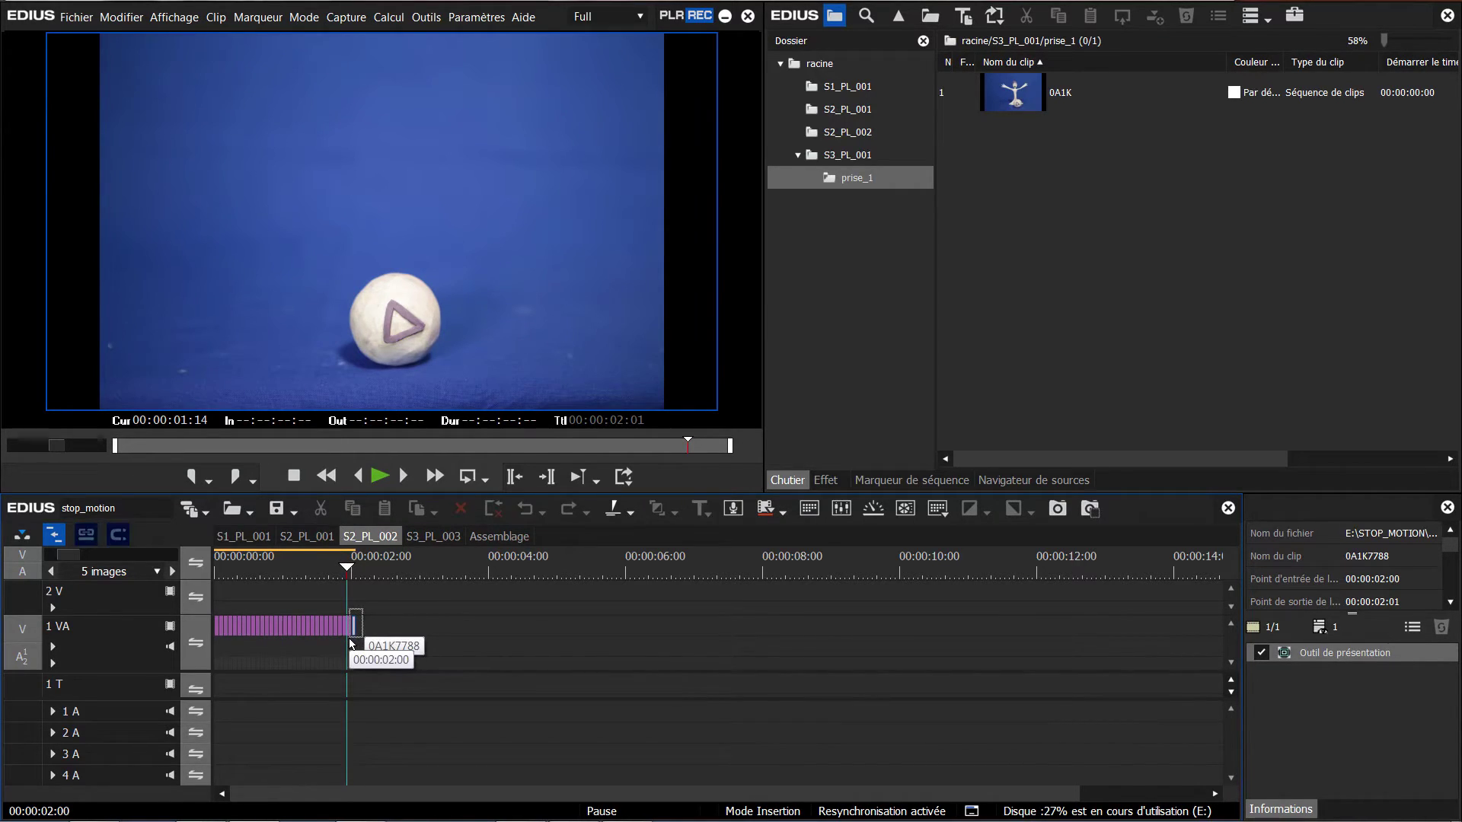
left_click_drag(348, 638, 386, 631)
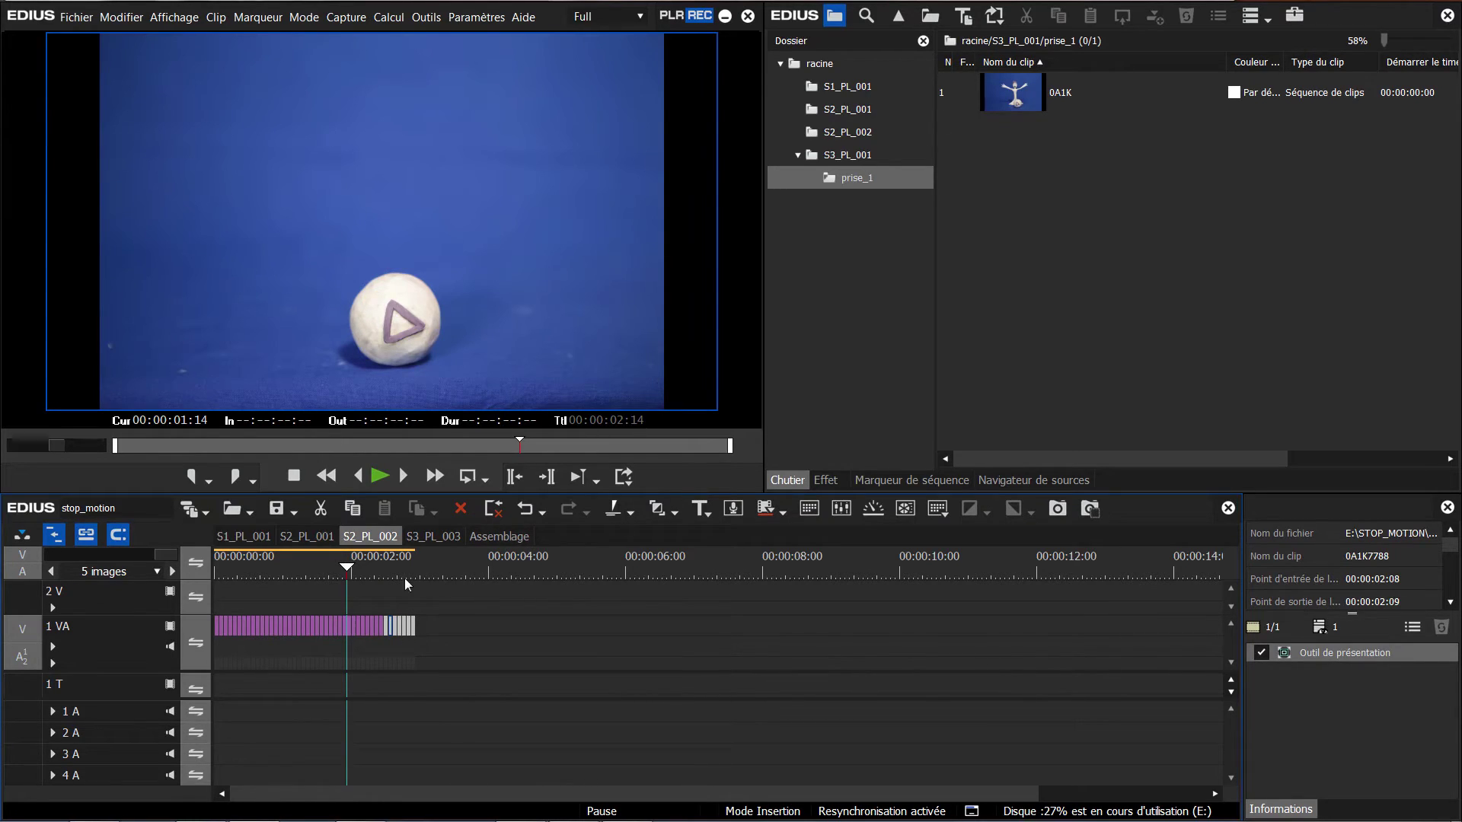
Step: Create a subfolder named prise_02 inside the S2_PL_001 bin folder
left_click(833, 114)
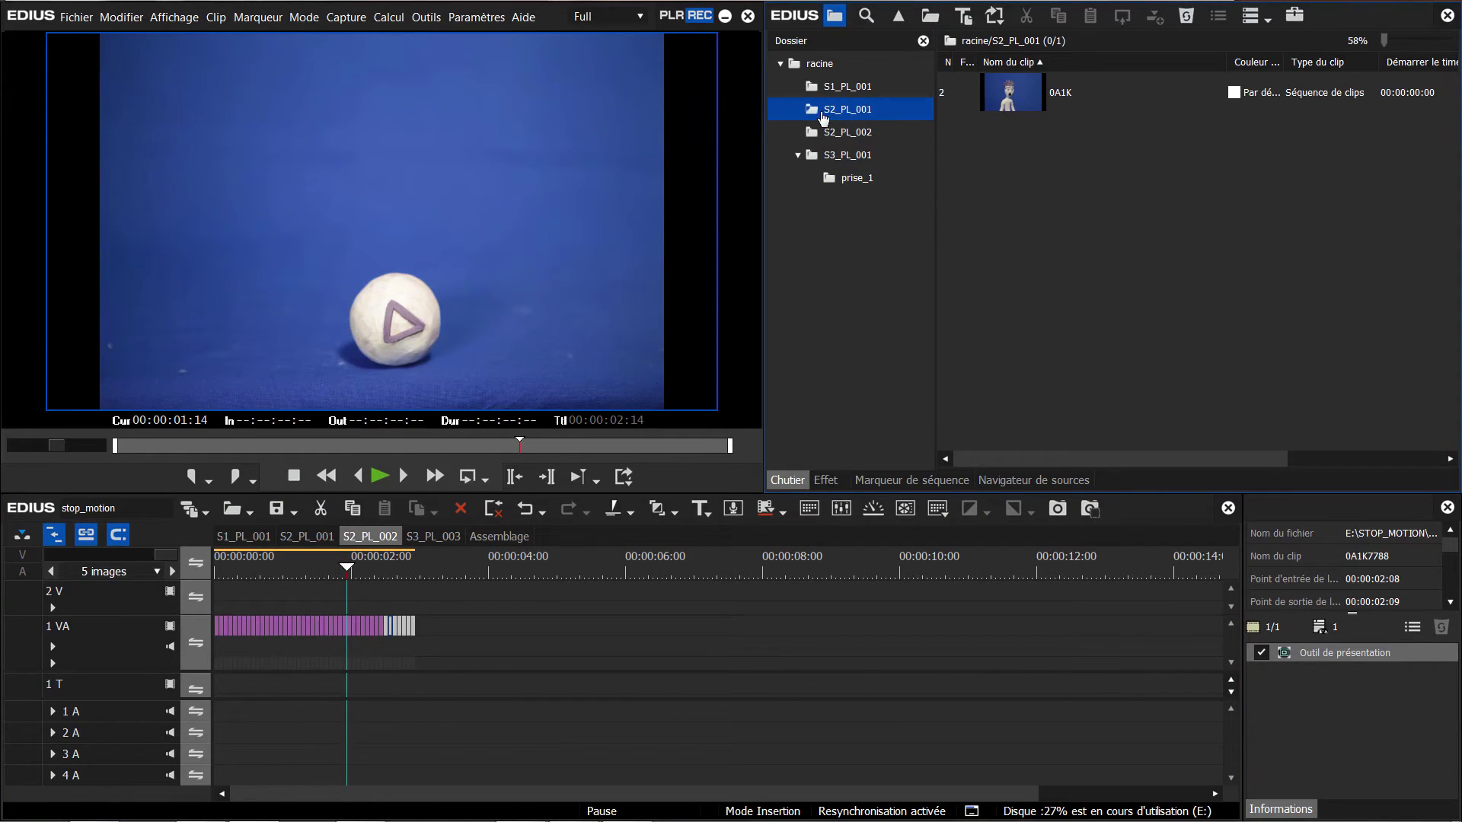
right_click(855, 116)
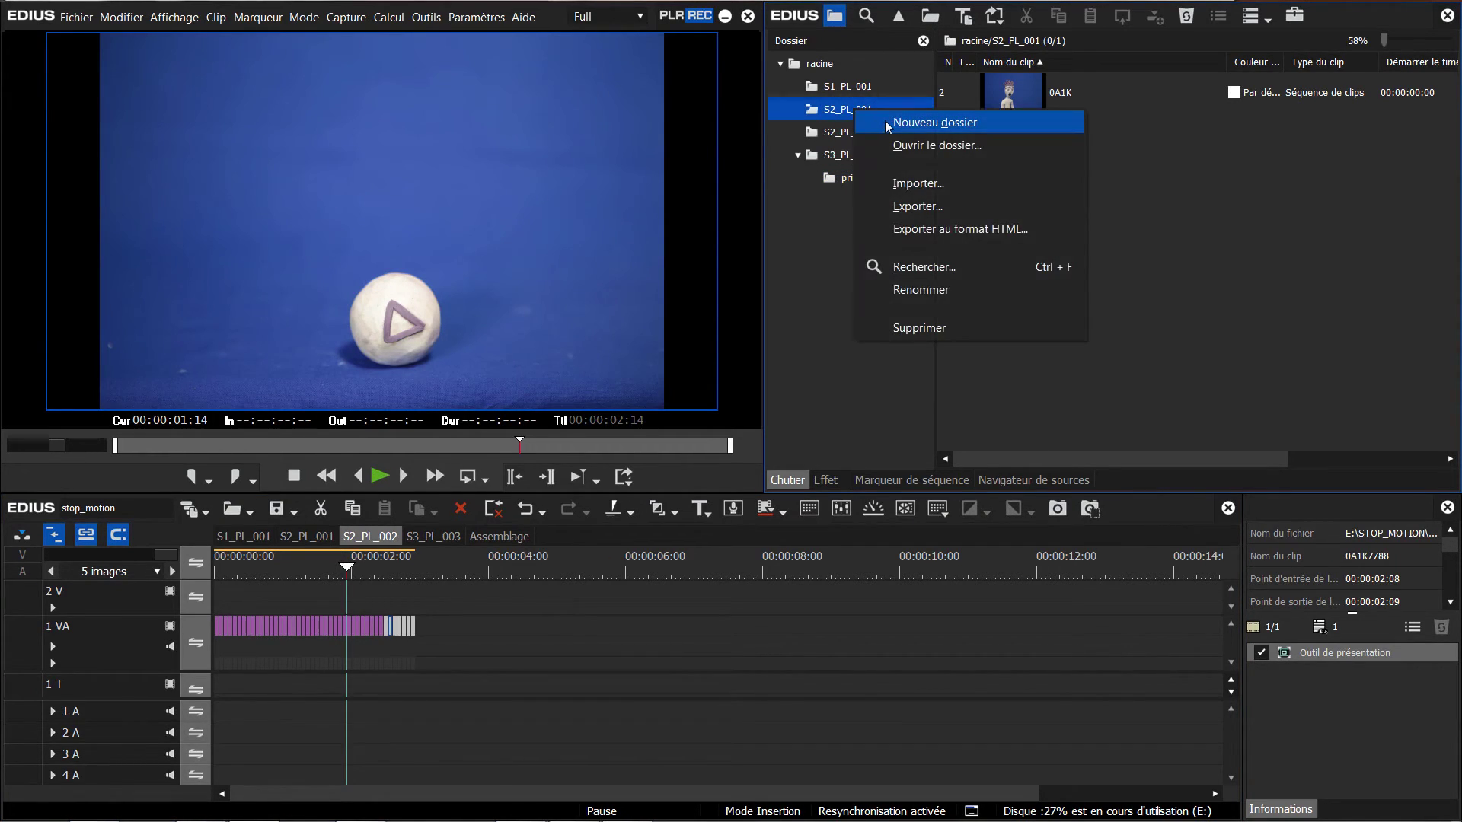
left_click(889, 123)
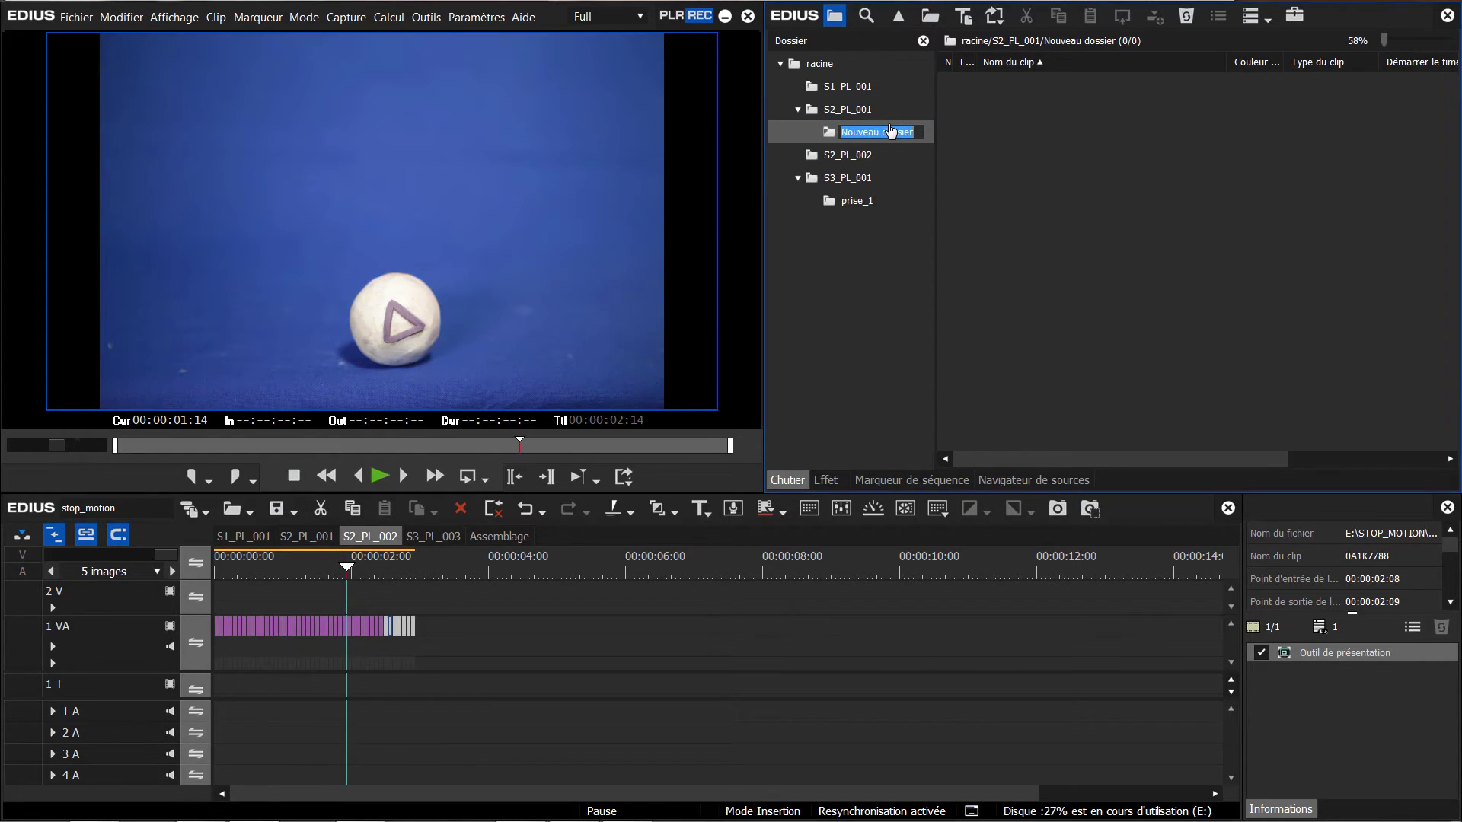
type("prise_02")
key("Return")
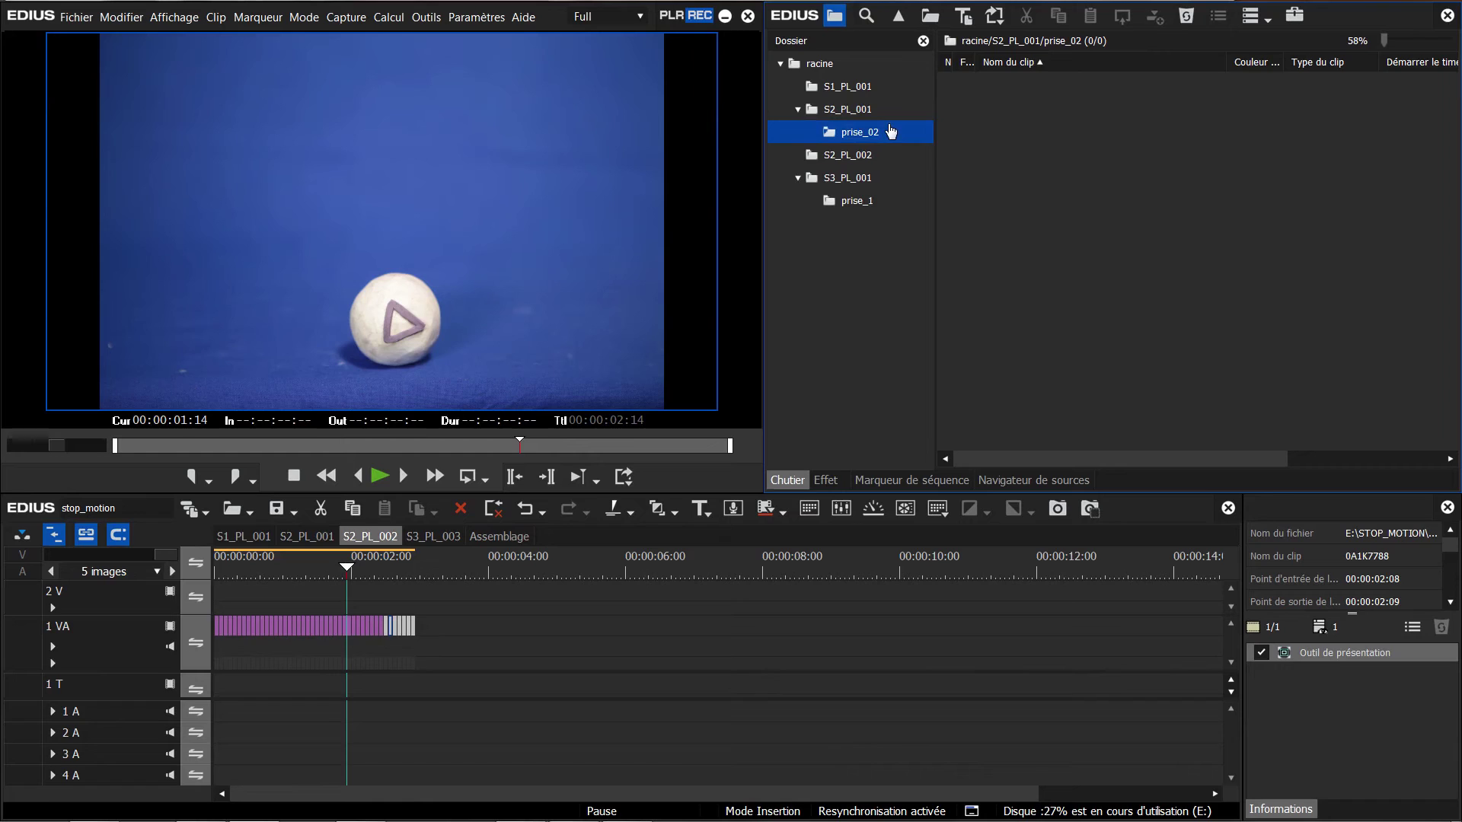
Step: Select all the stills on track 1 VA of S2_PL_002 and add them to the prise_02 folder
left_click(875, 110)
left_click(892, 130)
left_click(455, 599)
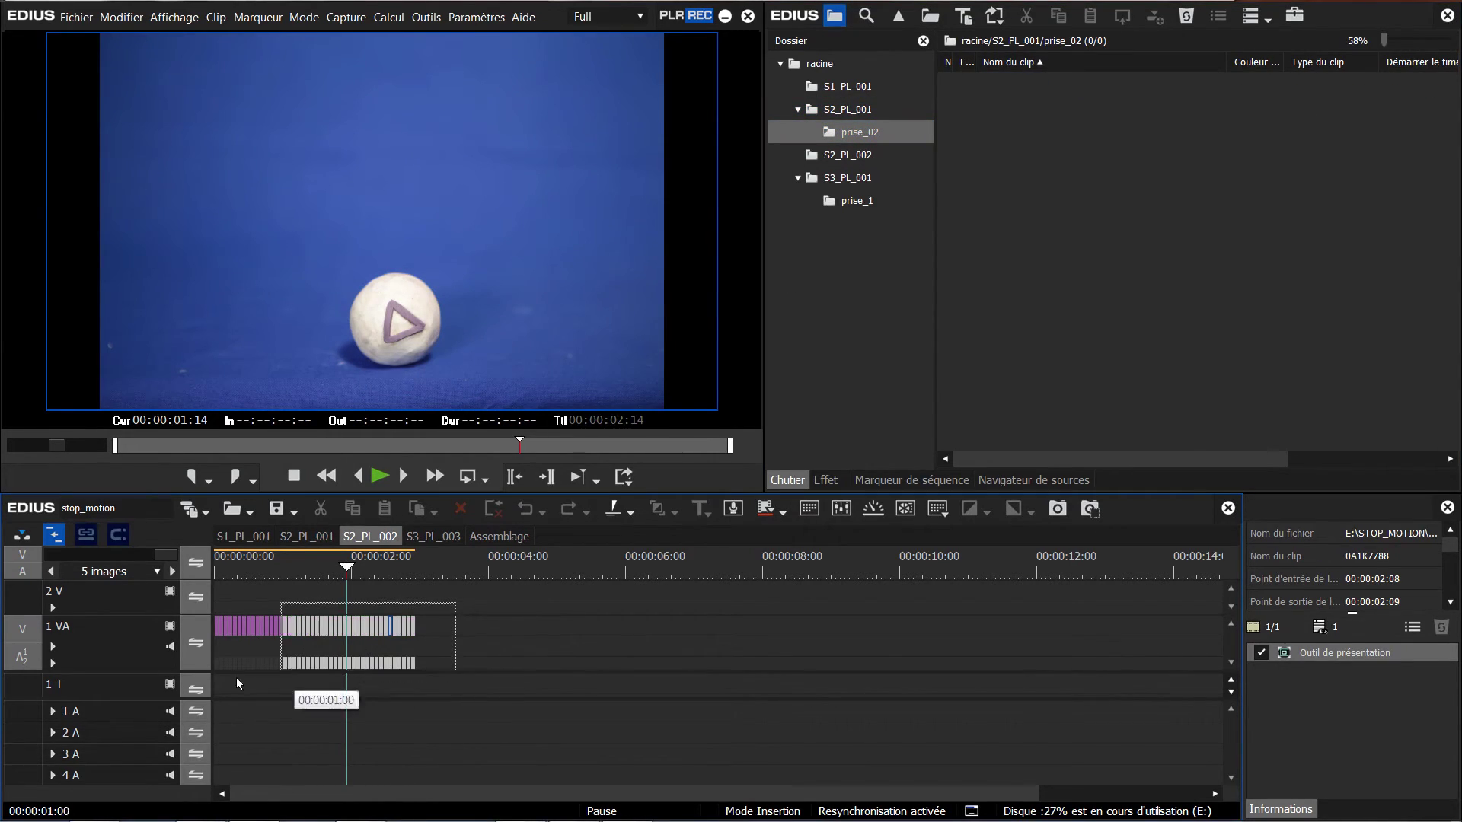
left_click_drag(307, 633, 1024, 190)
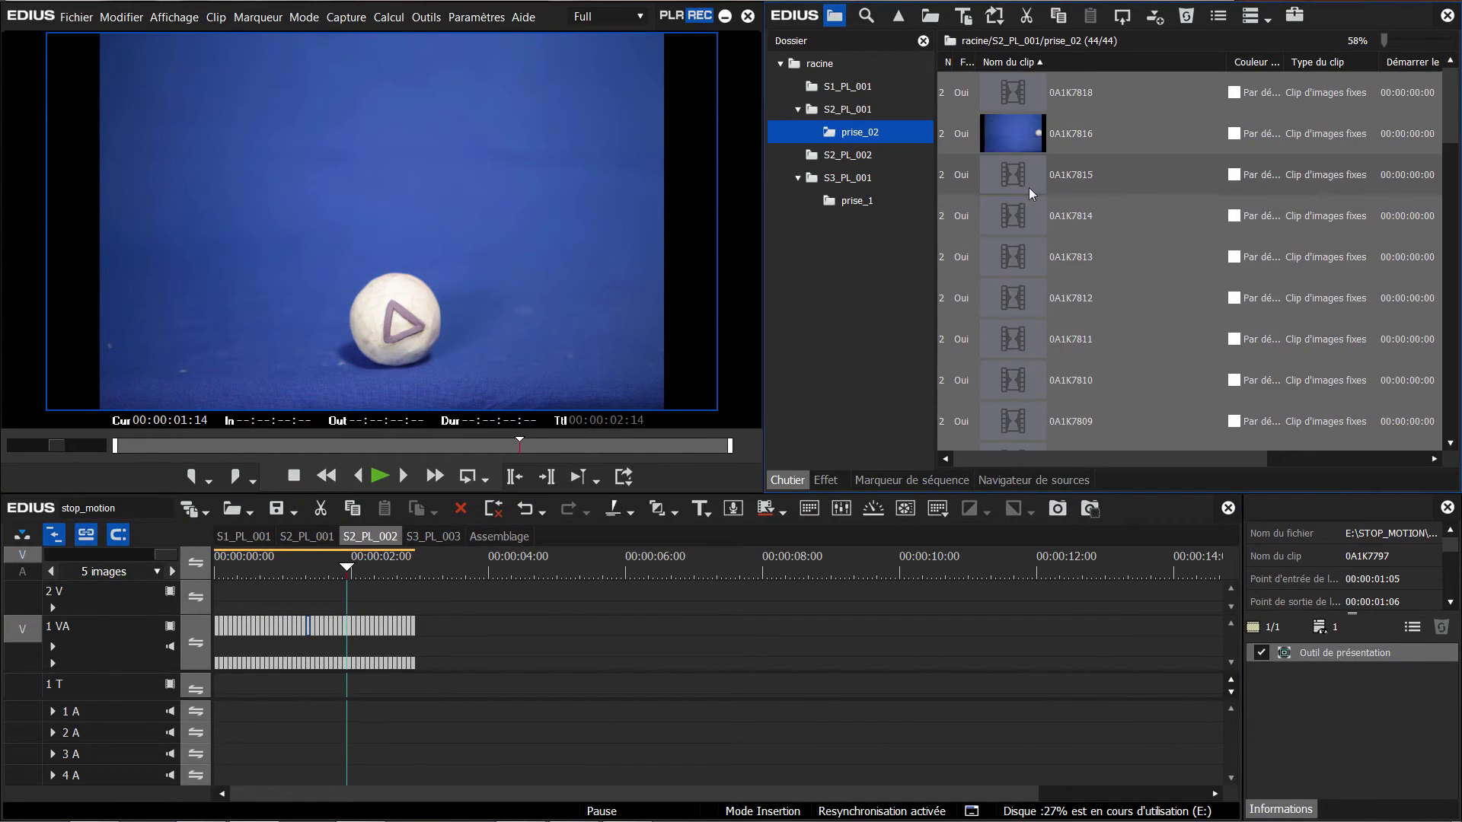
Step: Define all the stills in the prise_02 folder as a single image sequence clip
key("ctrl+a")
right_click(1025, 98)
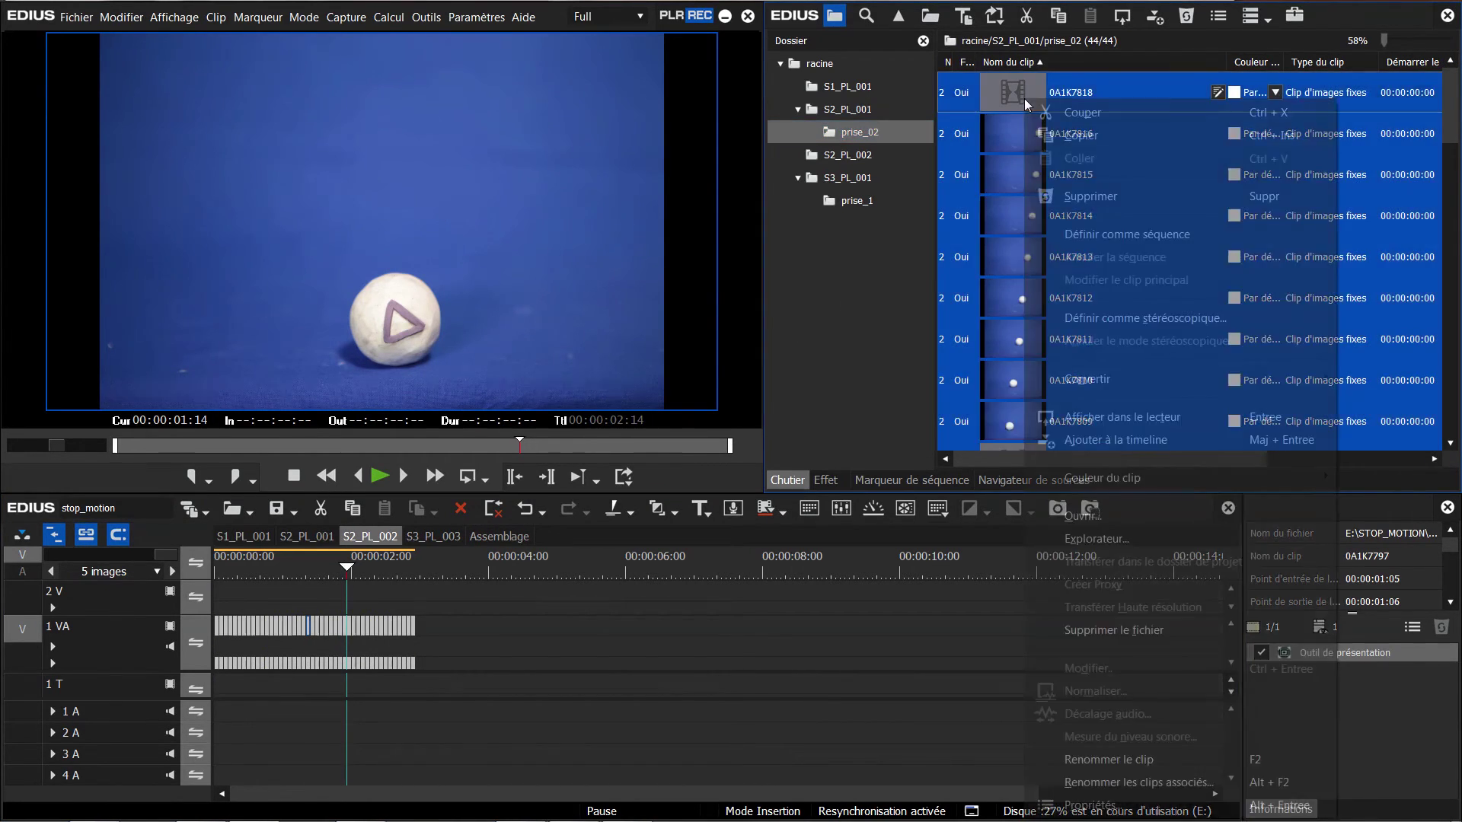
left_click(1120, 235)
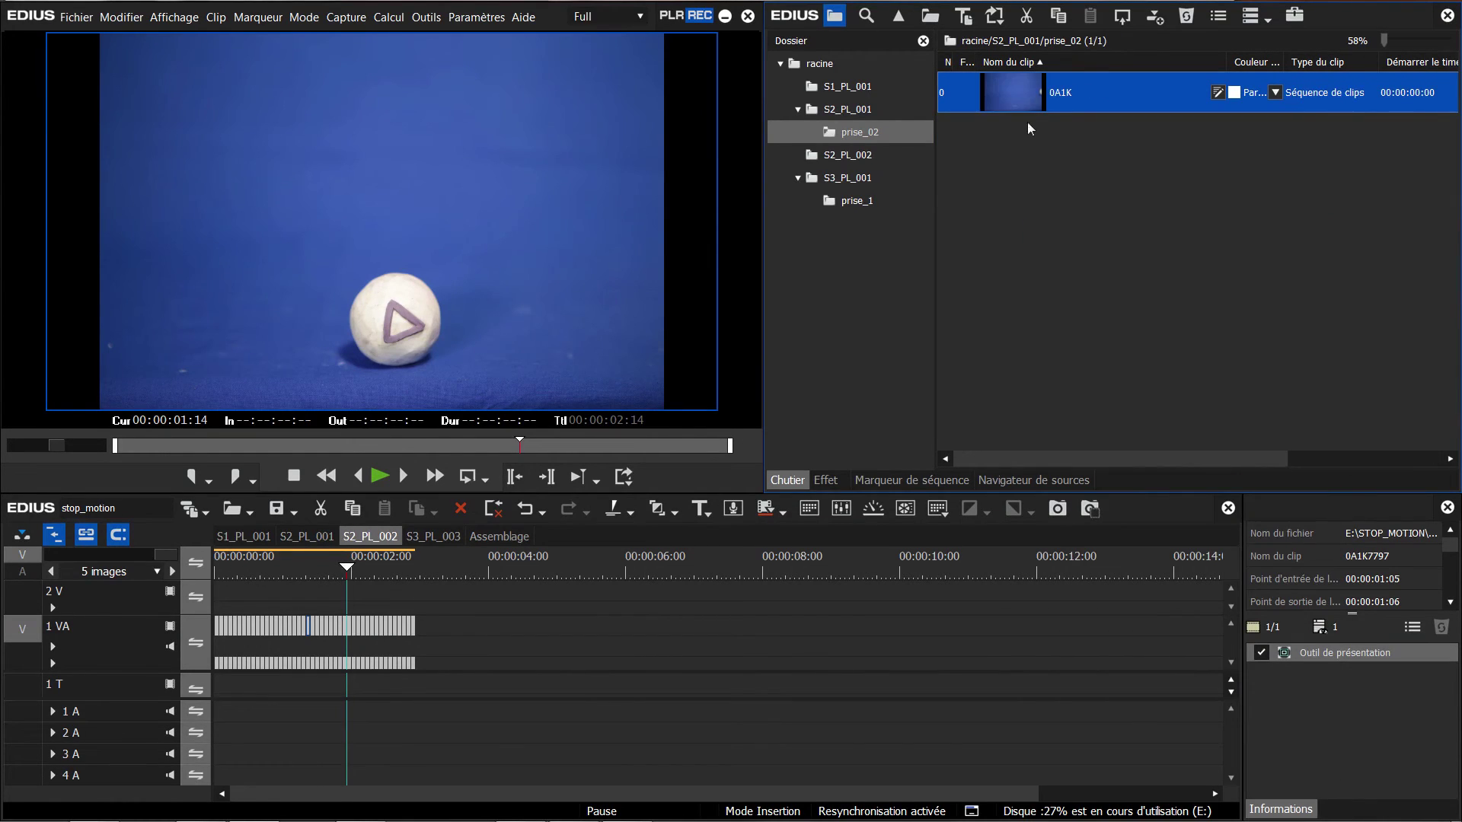
Step: Replace the ball clip on track 1 VA of Assemblage with the 0A1K sequence clip from prise_02, and play the edit
left_click(496, 541)
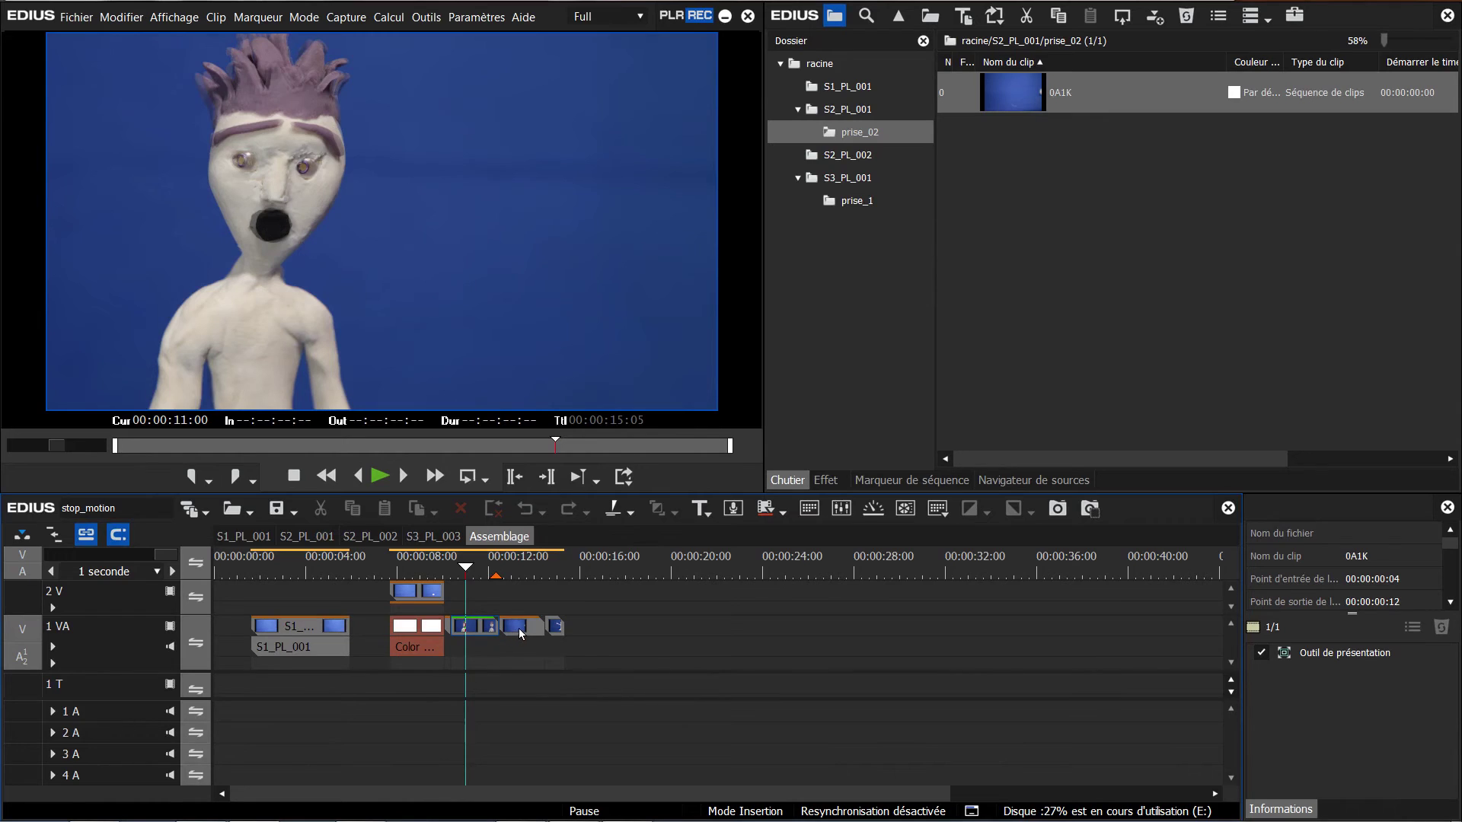
left_click_drag(1011, 92, 510, 609)
key("space")
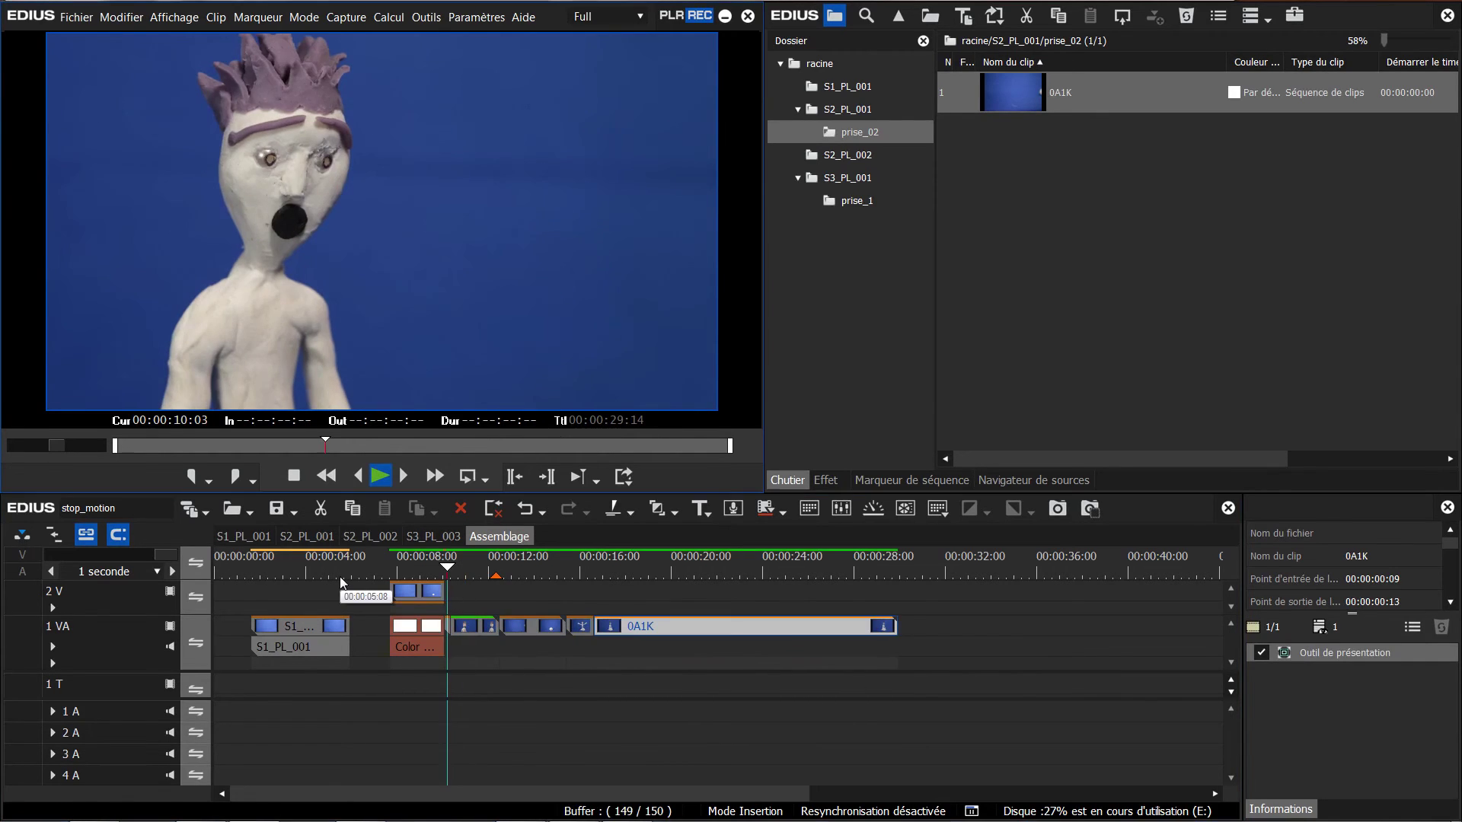